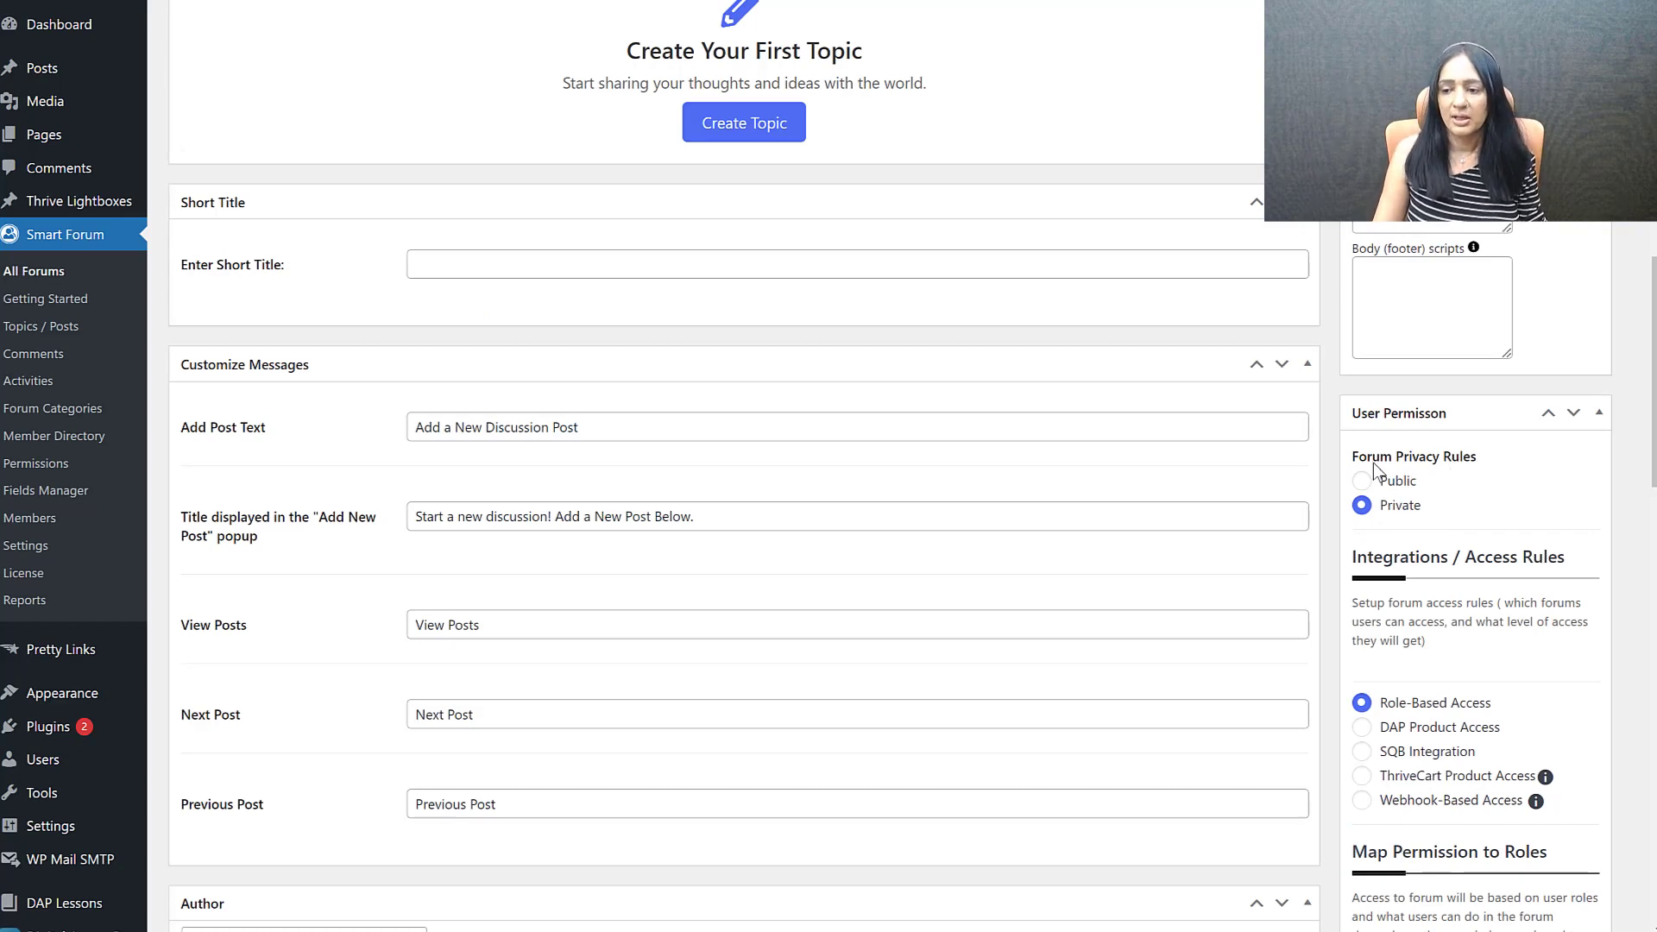
Step: Set the private forum's access rules to SQB Integration and open its configuration
scroll(1586, 507, "down", 3)
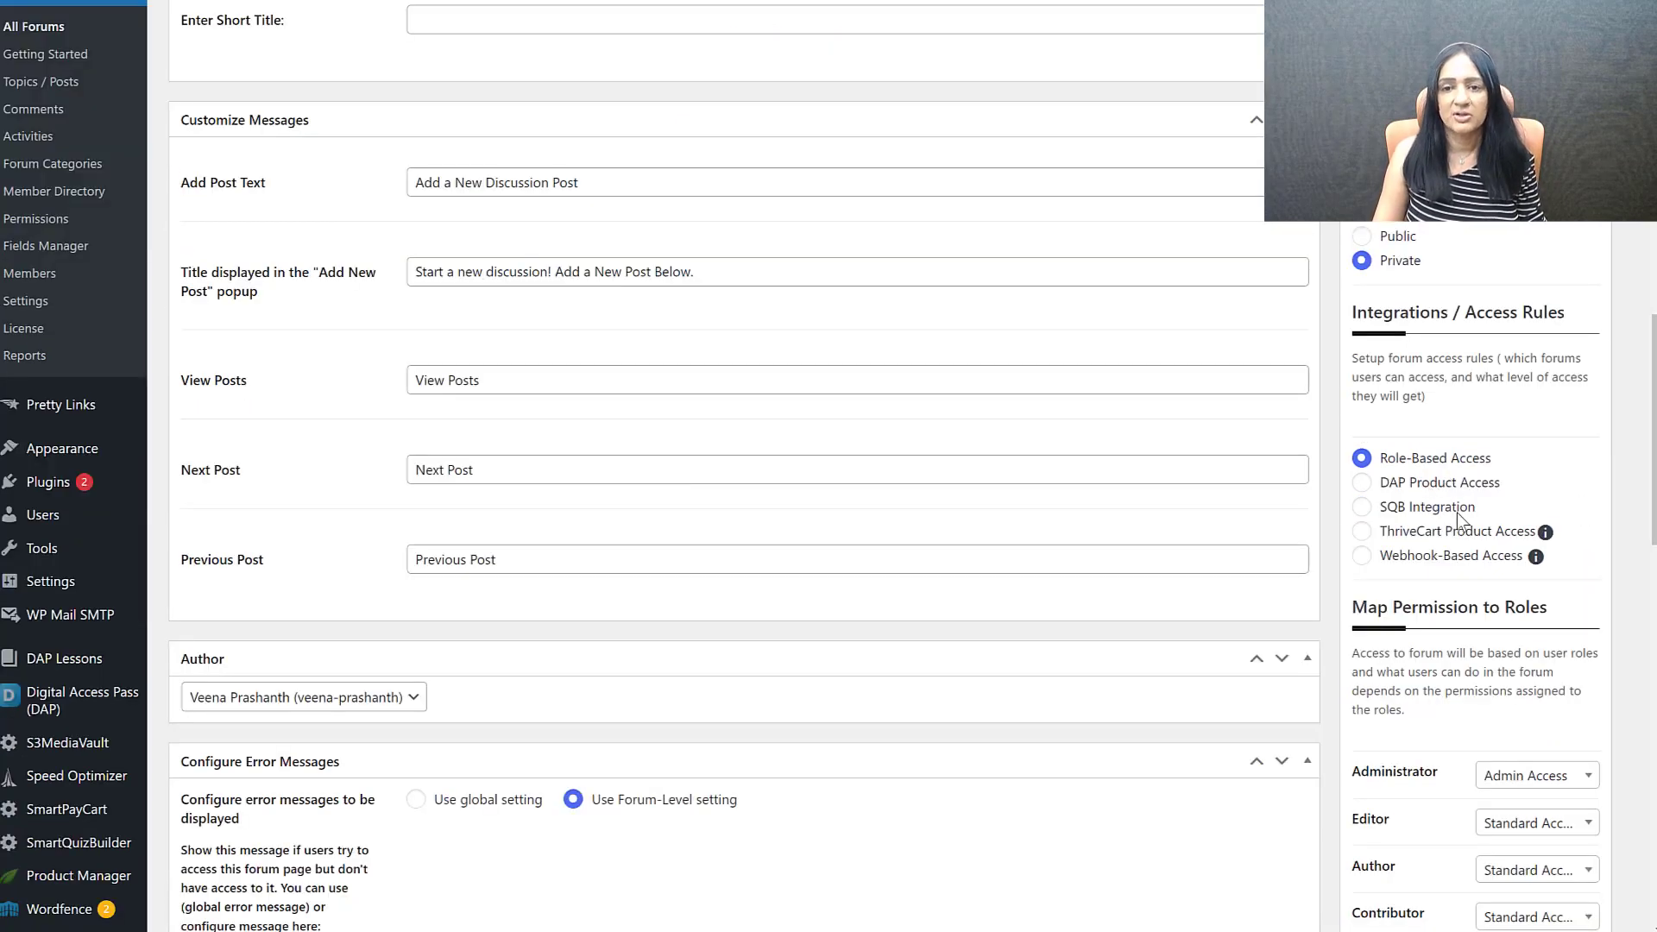
left_click(1362, 508)
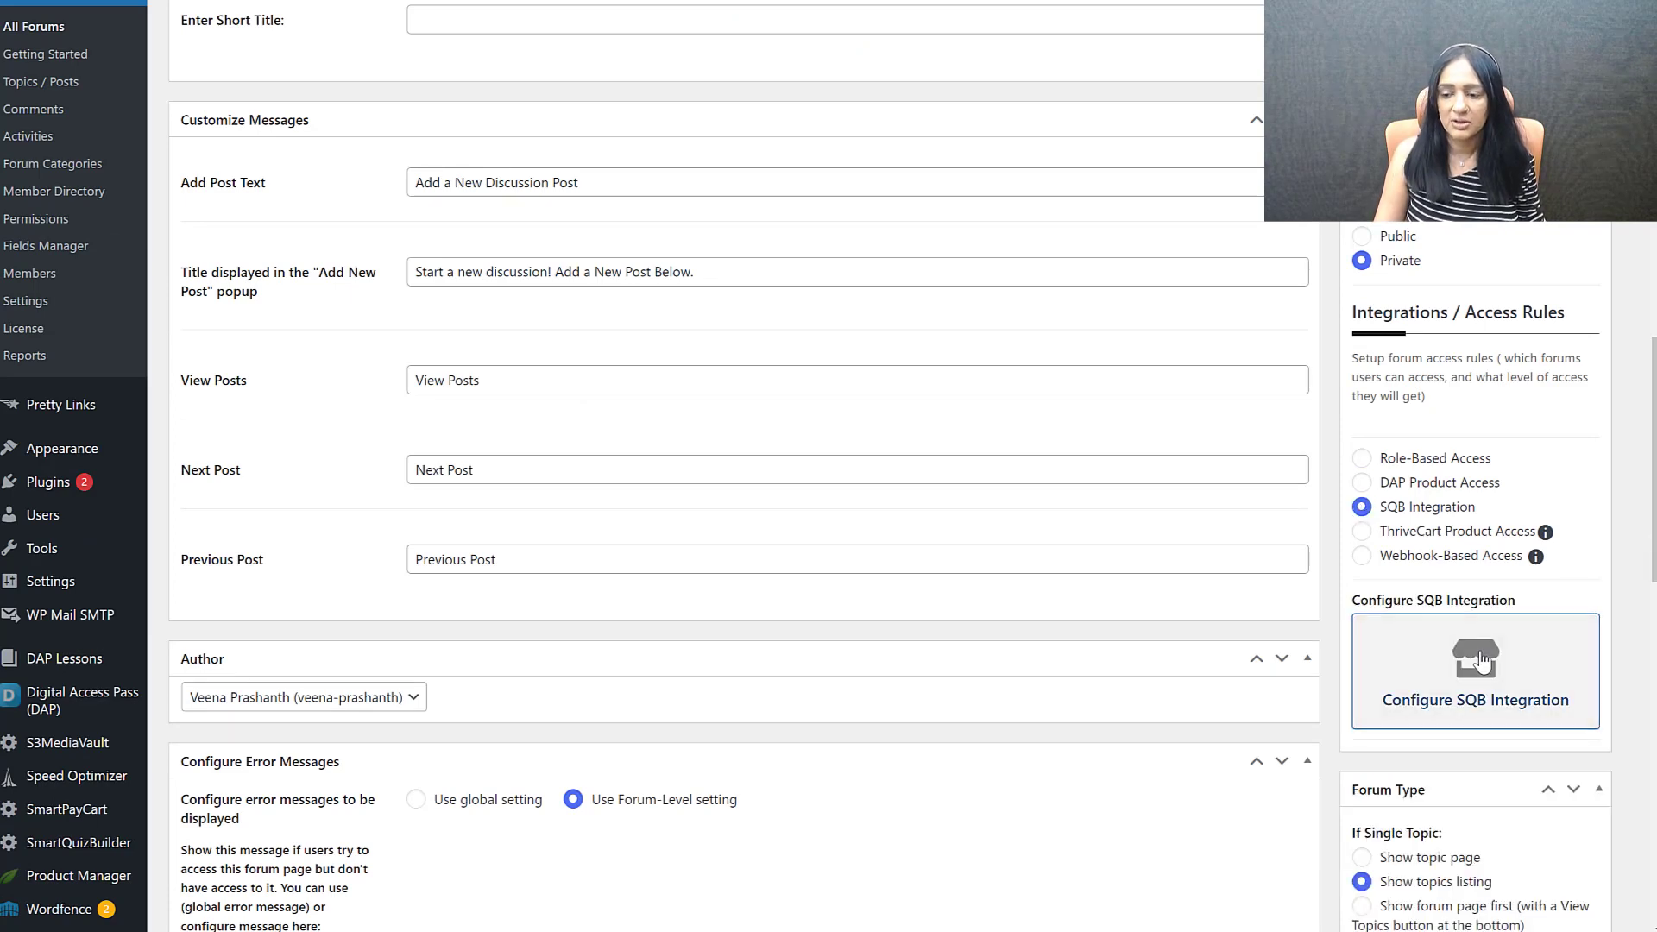
left_click(1480, 660)
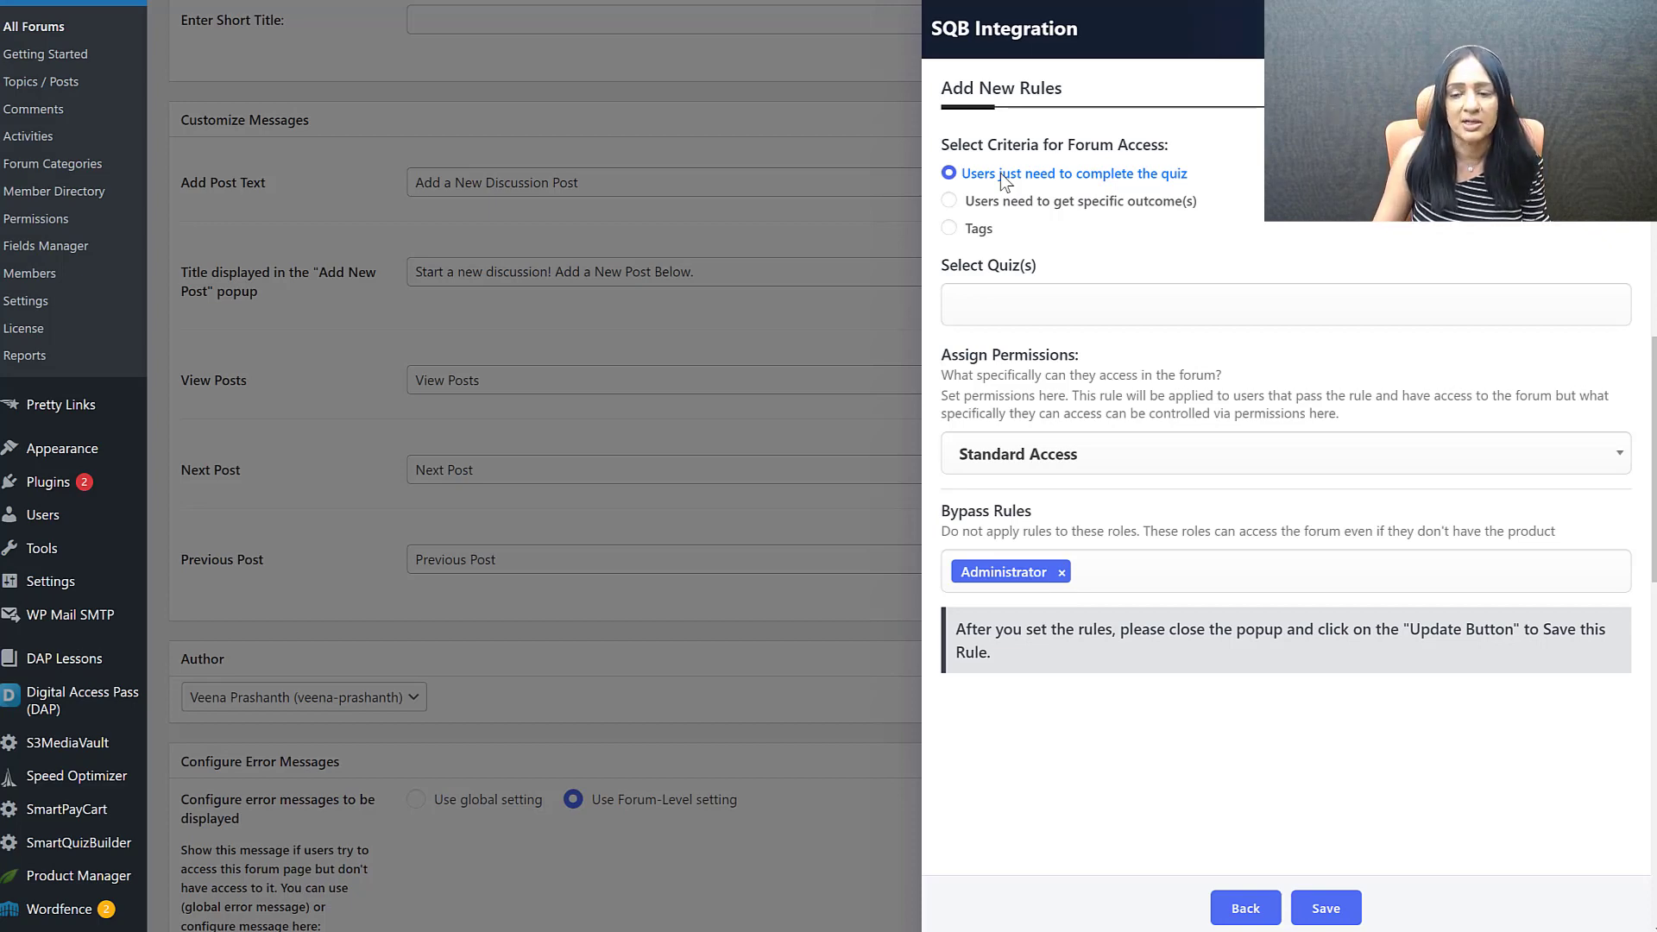
Step: Select the quiz "How much do you really know about WordPress? (id: 13)" for the completion rule and remove Administrator from the bypass roles
left_click(1156, 303)
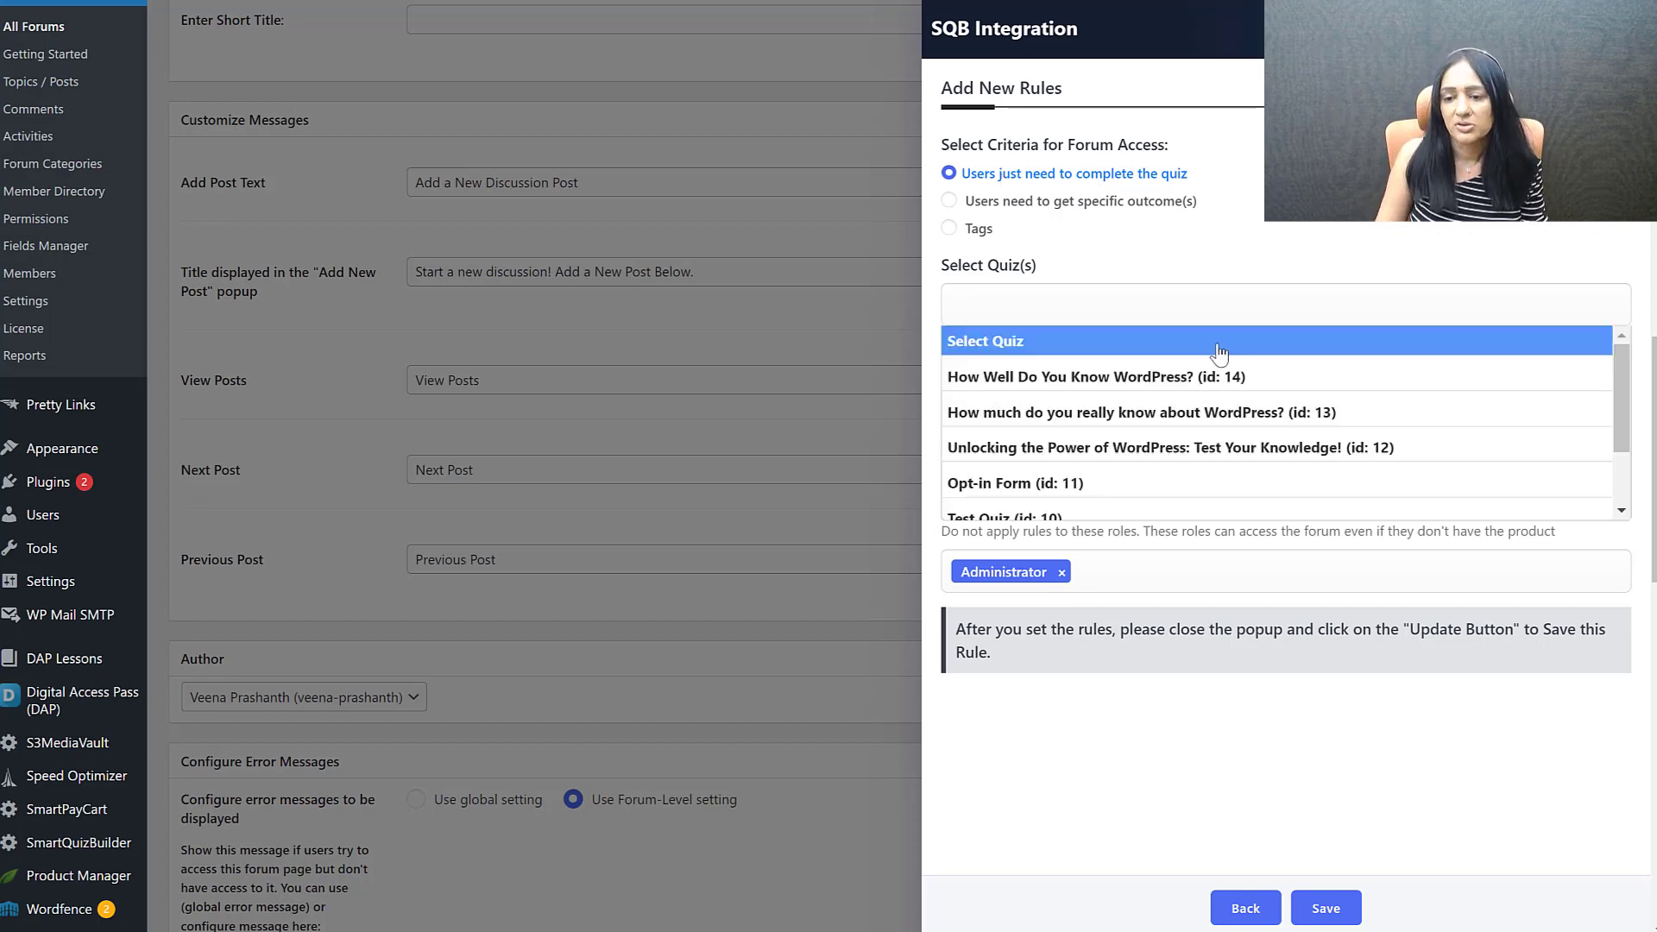
left_click(1125, 420)
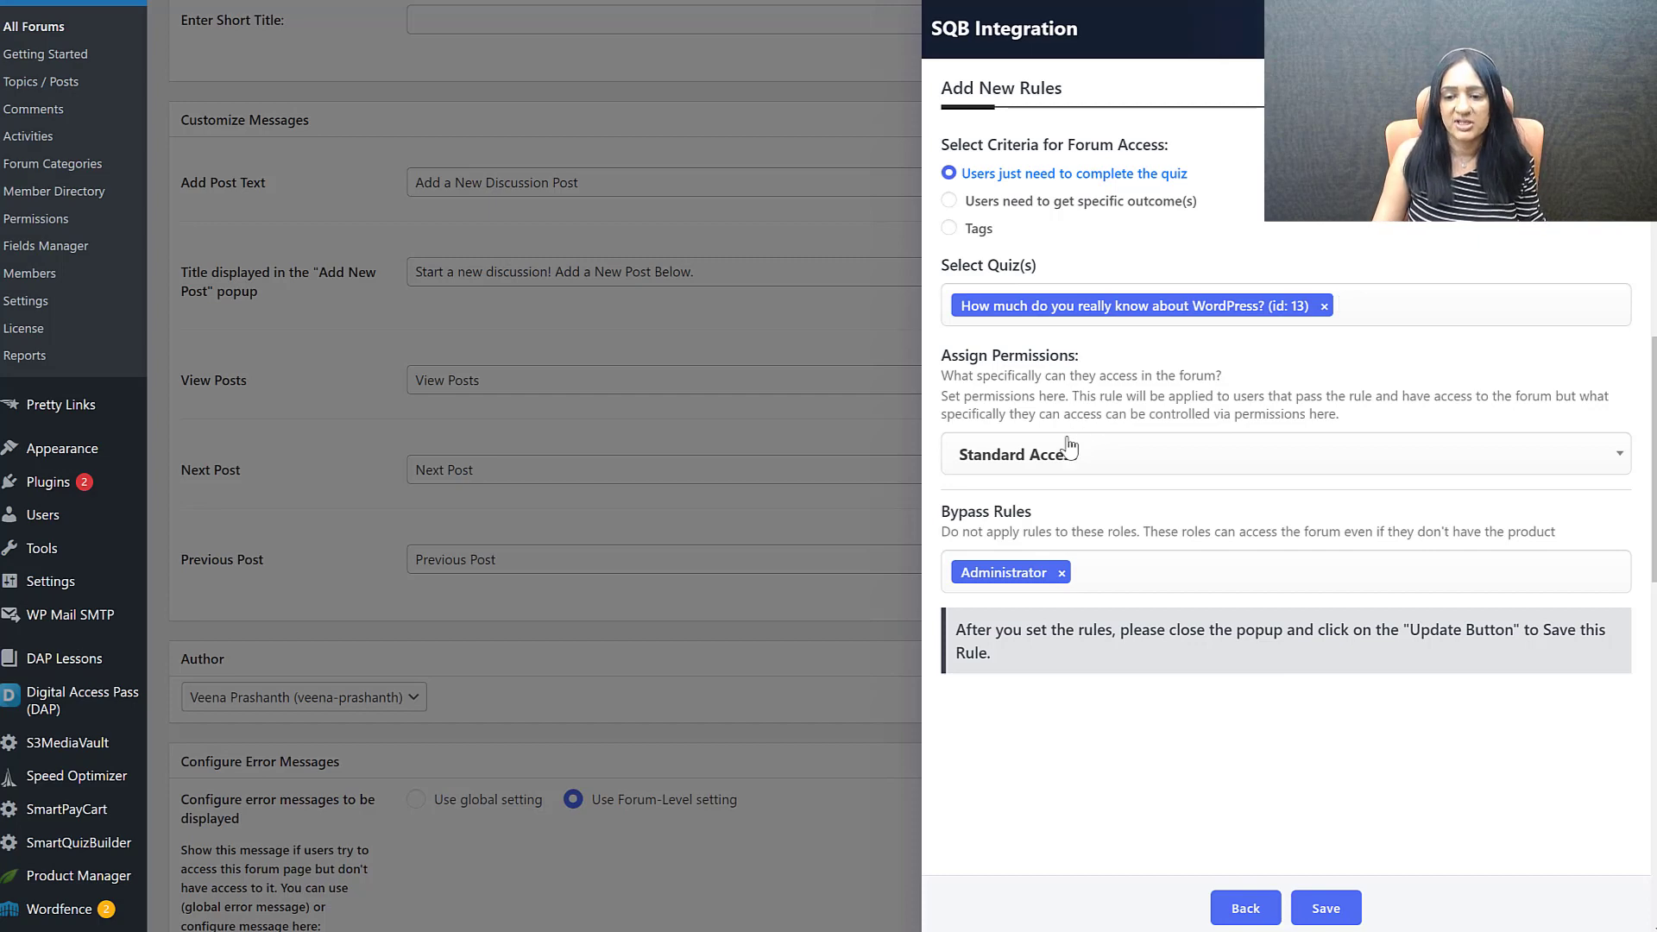
left_click(1062, 573)
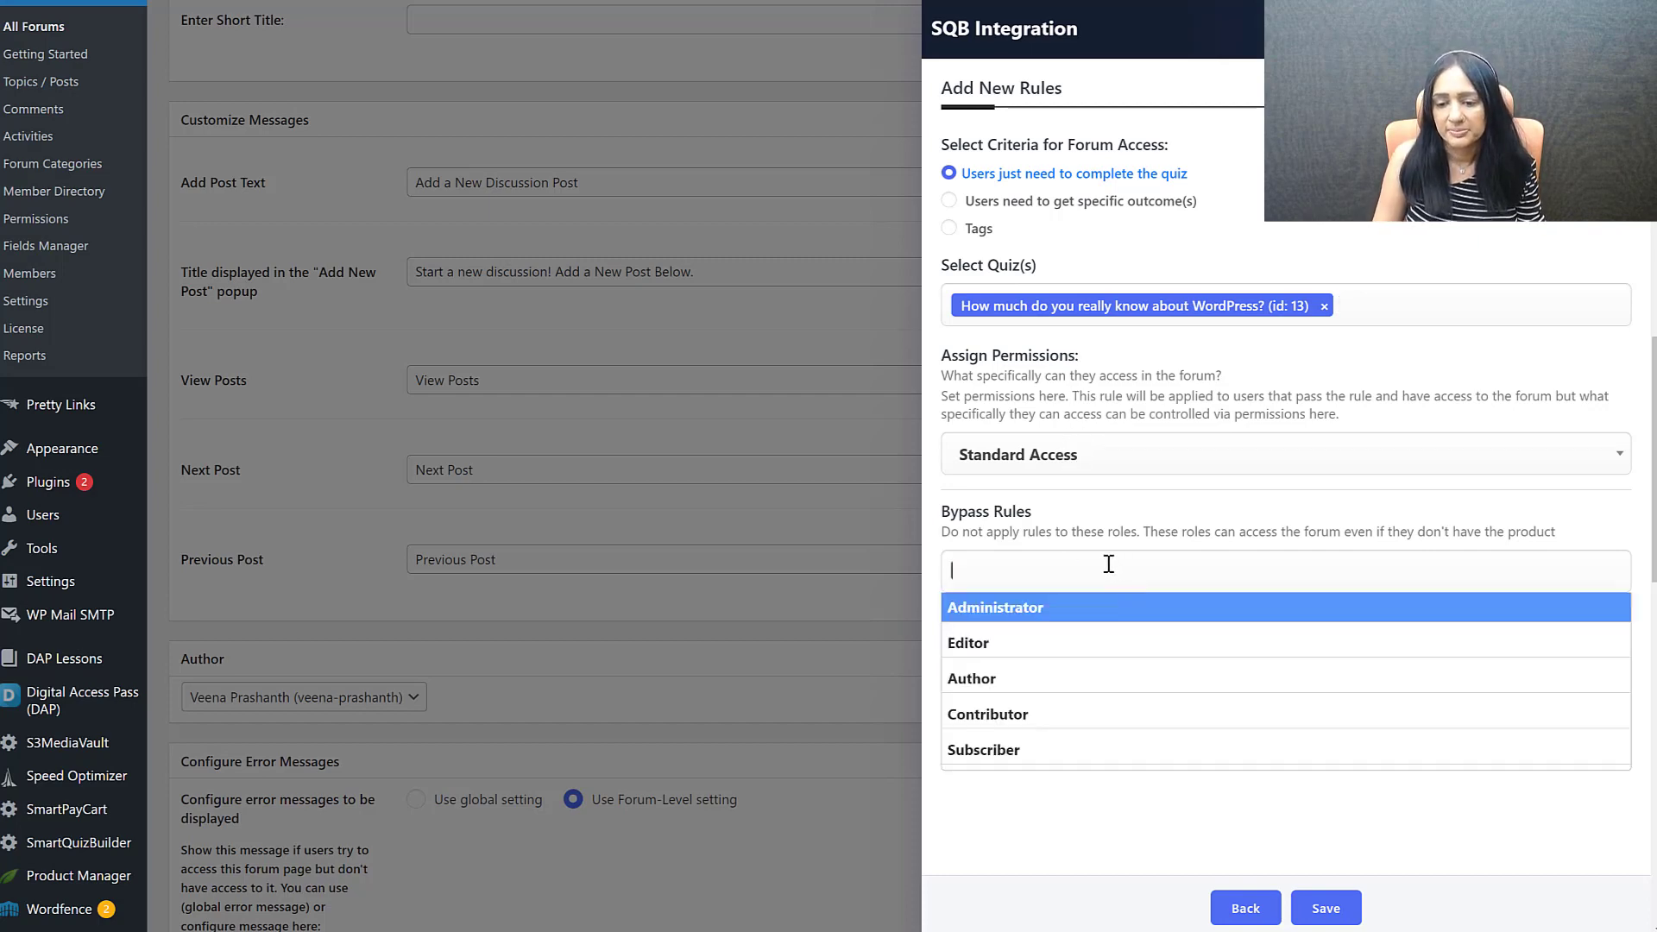
left_click(1251, 796)
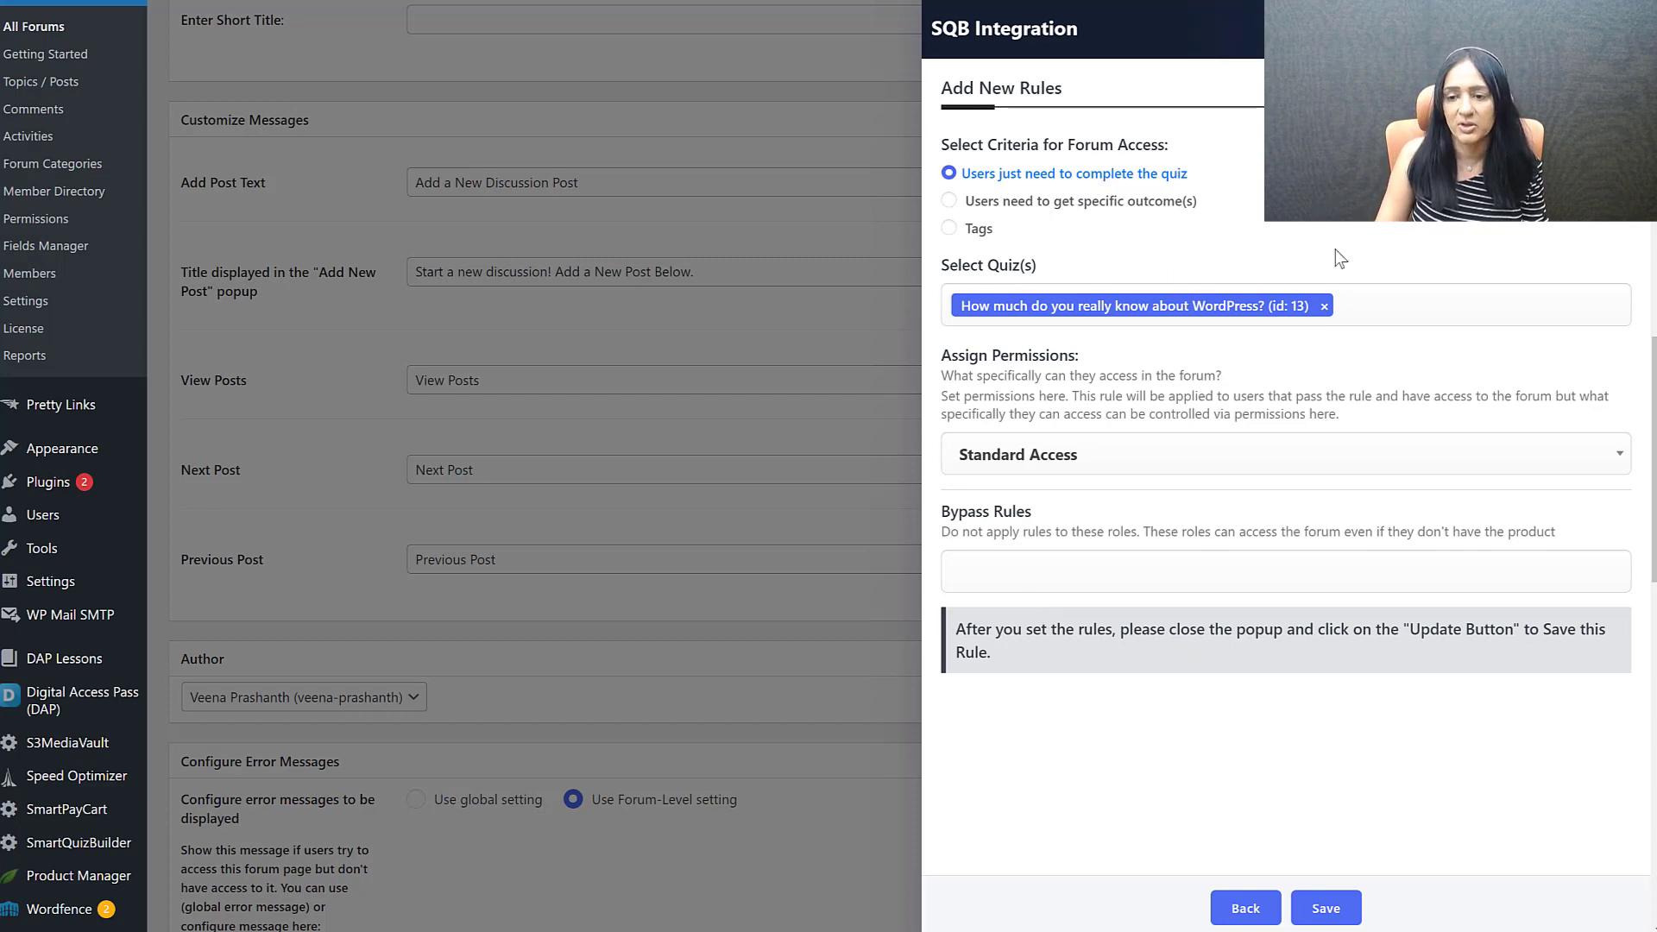
Step: Try adding "Unlocking the Power of WordPress: Test Your Knowledge! (id: 12)" with the Any condition, and remove that second quiz again
left_click(1418, 306)
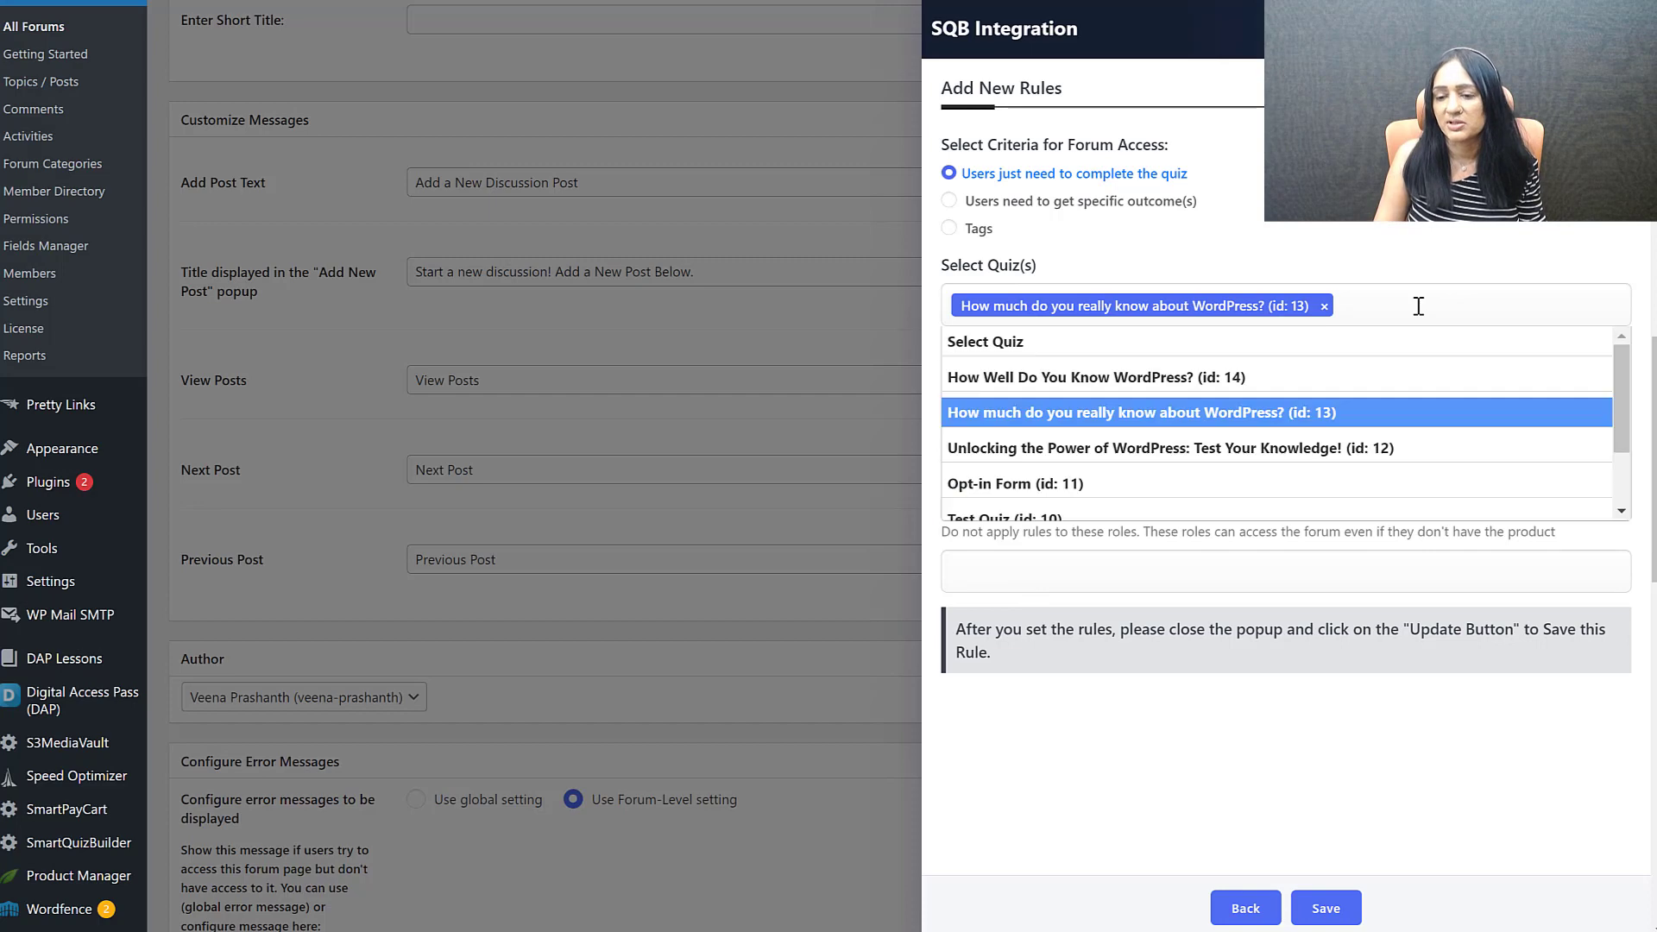
left_click(1138, 448)
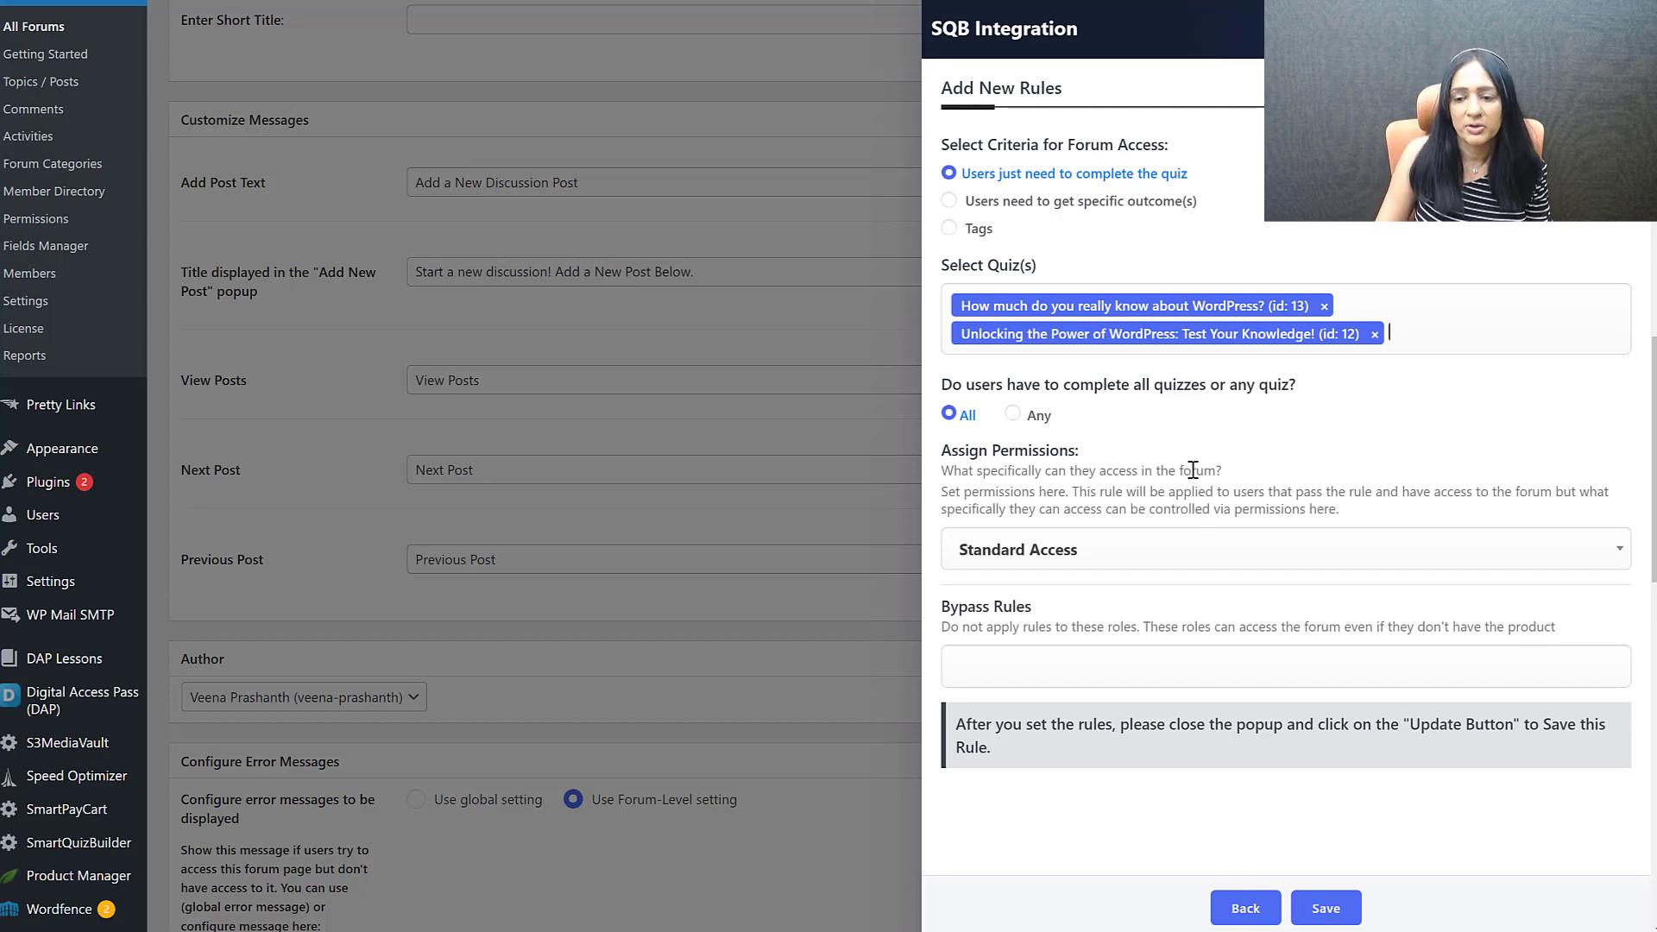
left_click(1012, 415)
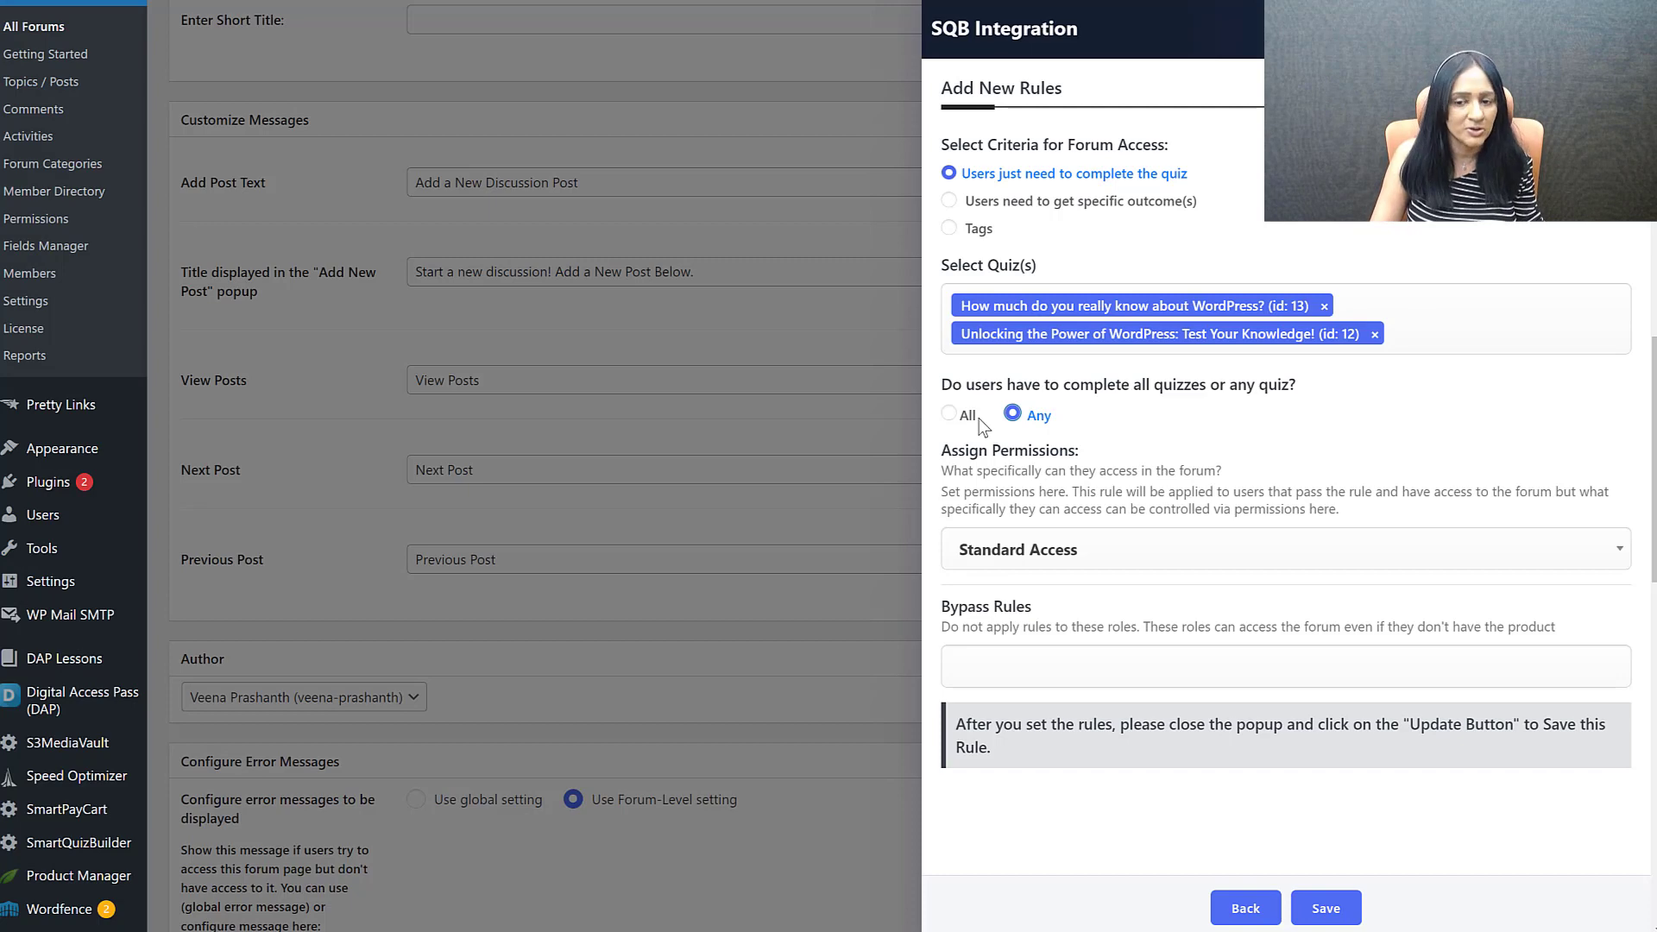
left_click(949, 416)
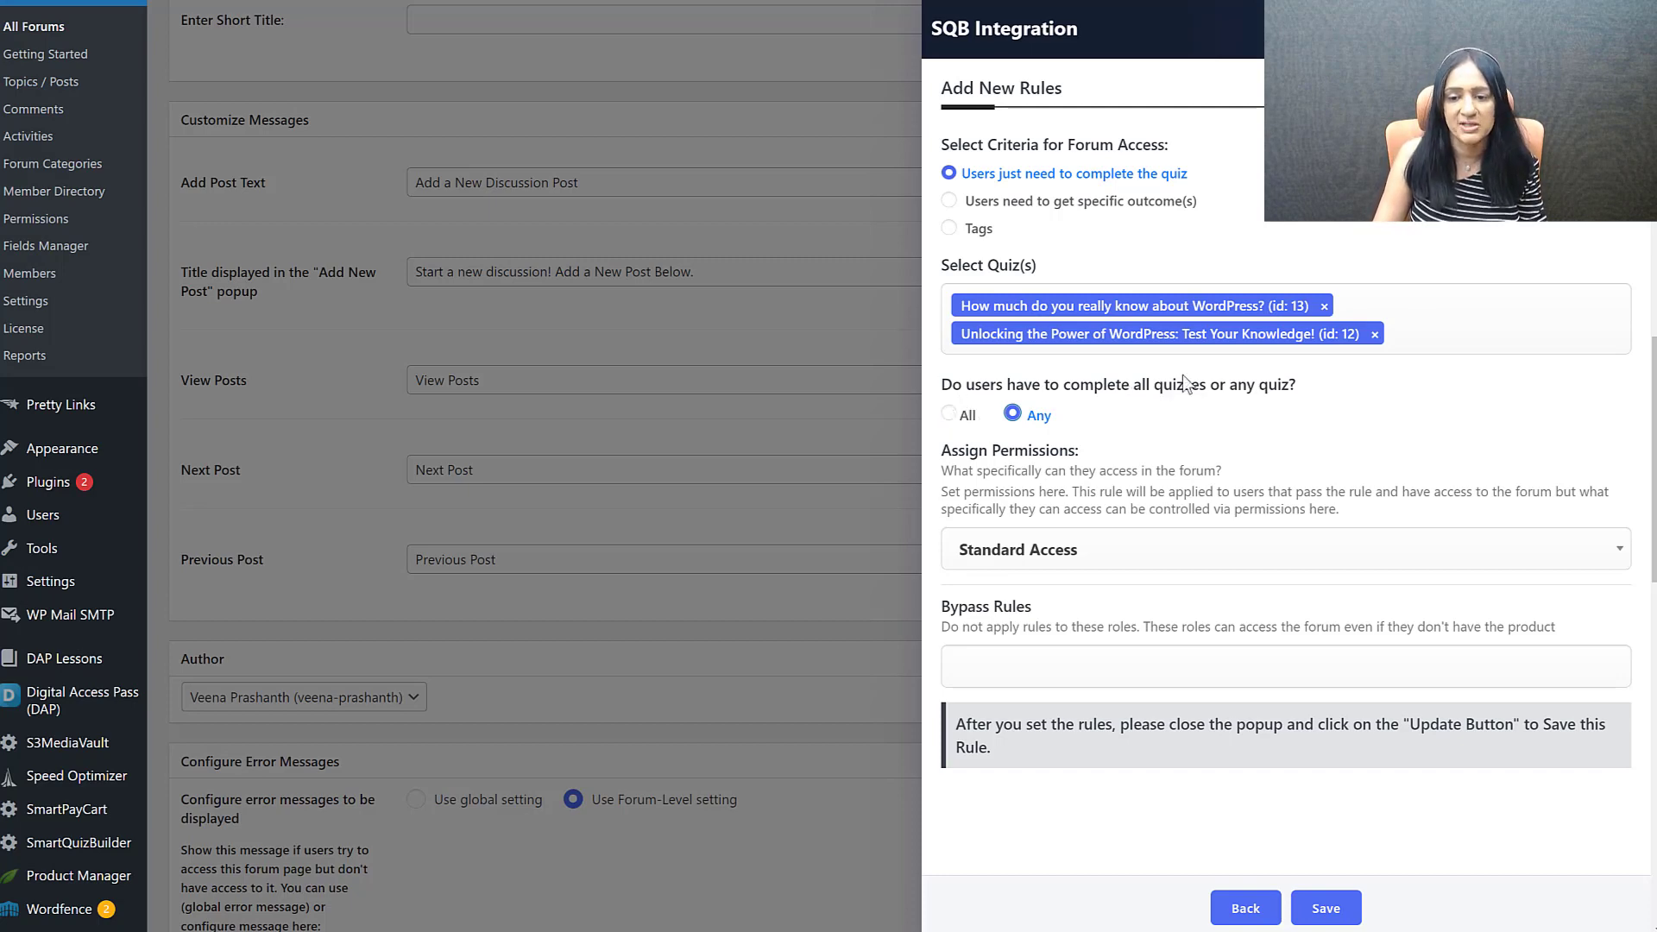
left_click(1373, 334)
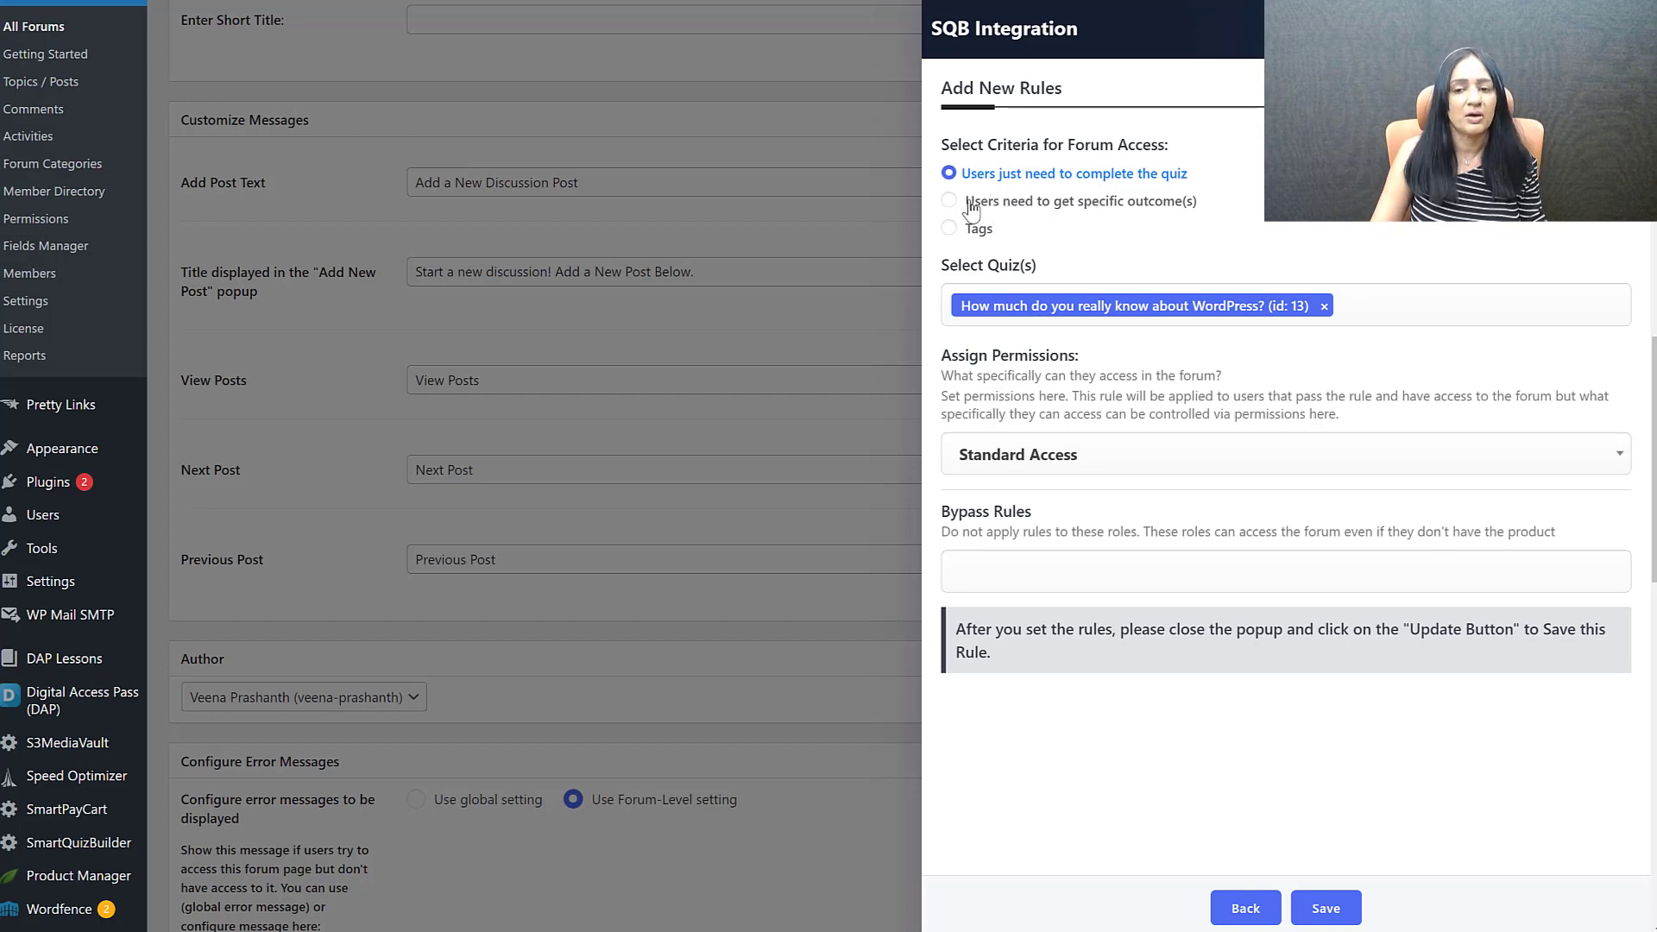
Step: Try the specific-outcome criterion with the quiz "How Well Do You Know WordPress? (id: 14)" and the outcome WordPress Expert
left_click(1049, 226)
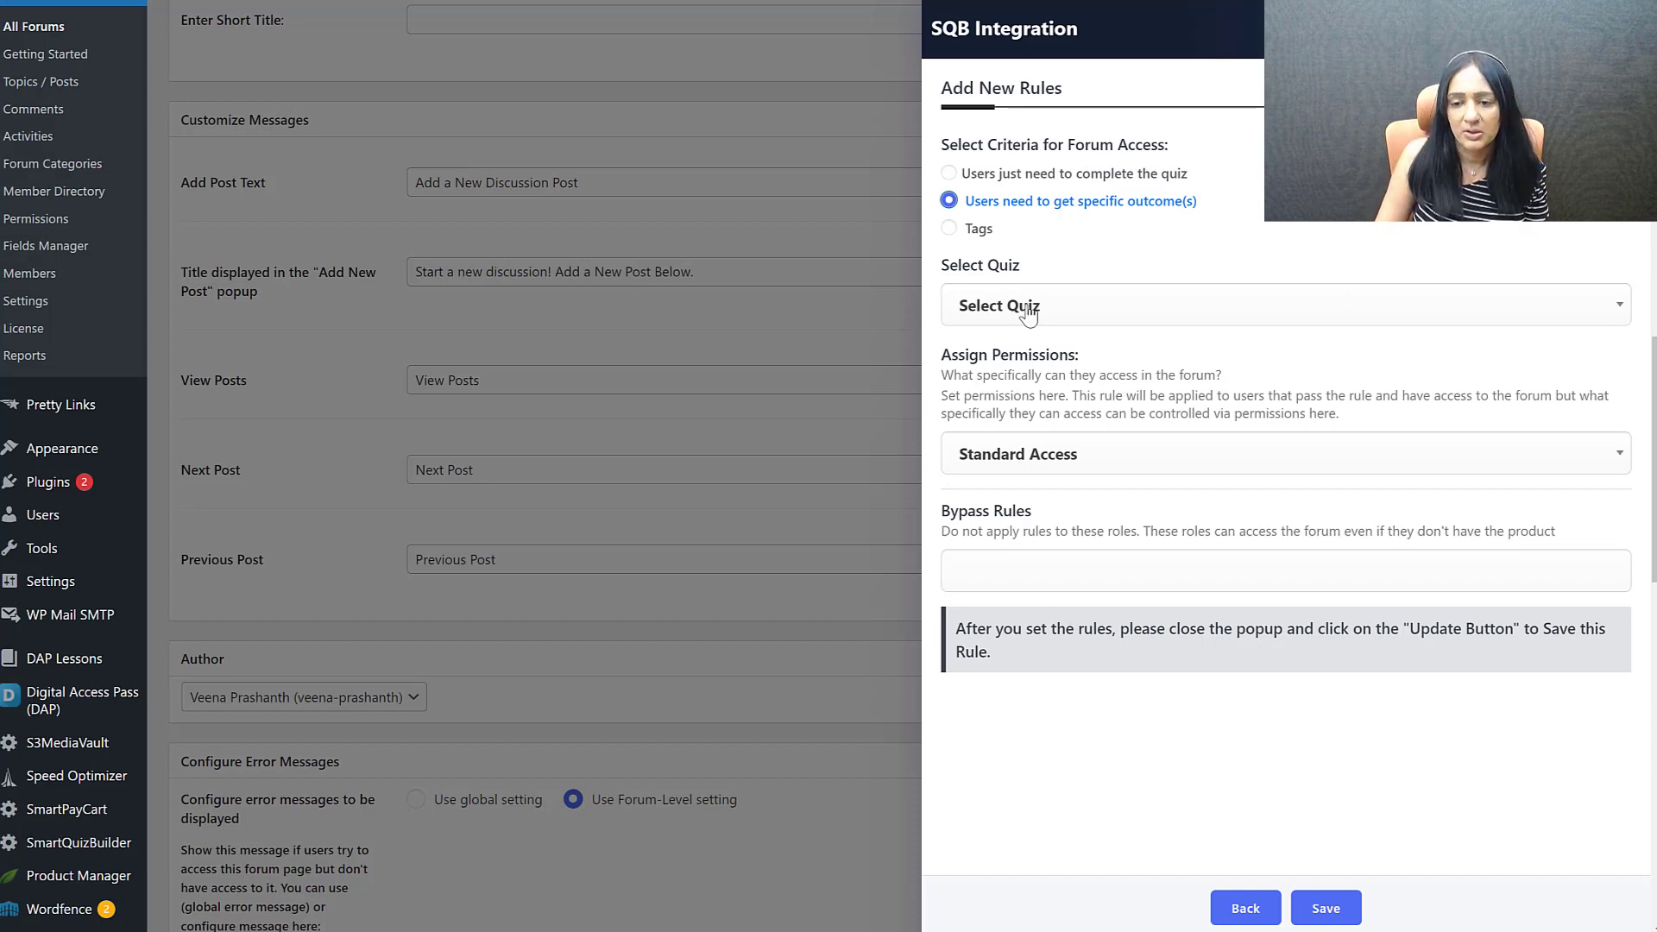
left_click(1026, 311)
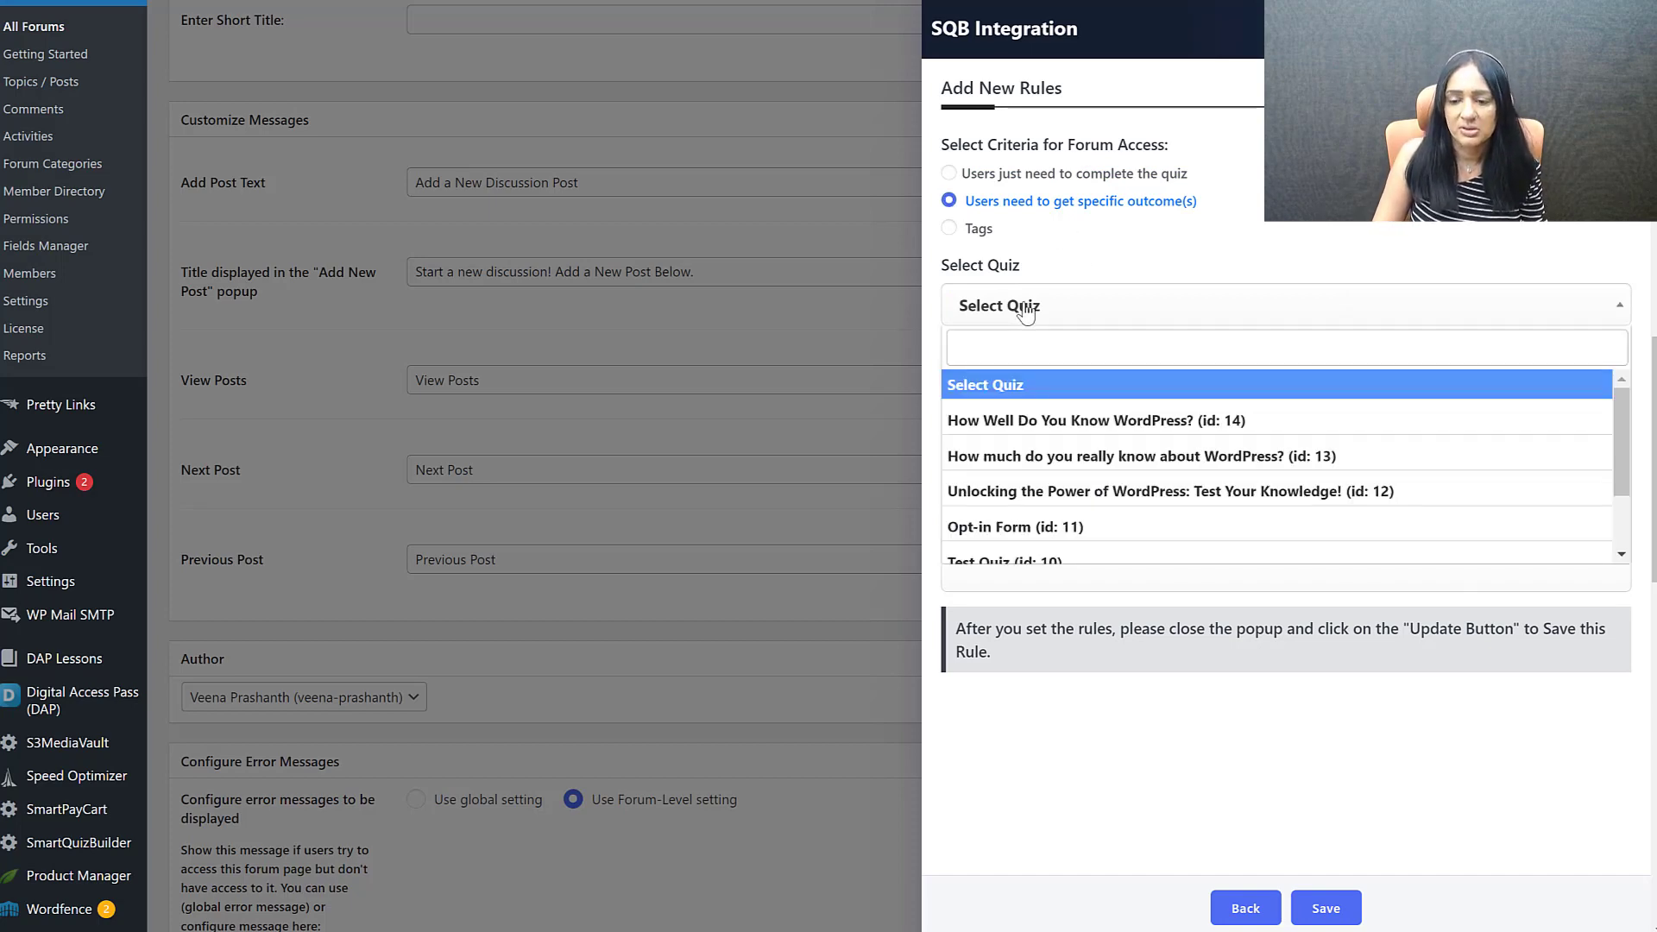
left_click(1056, 426)
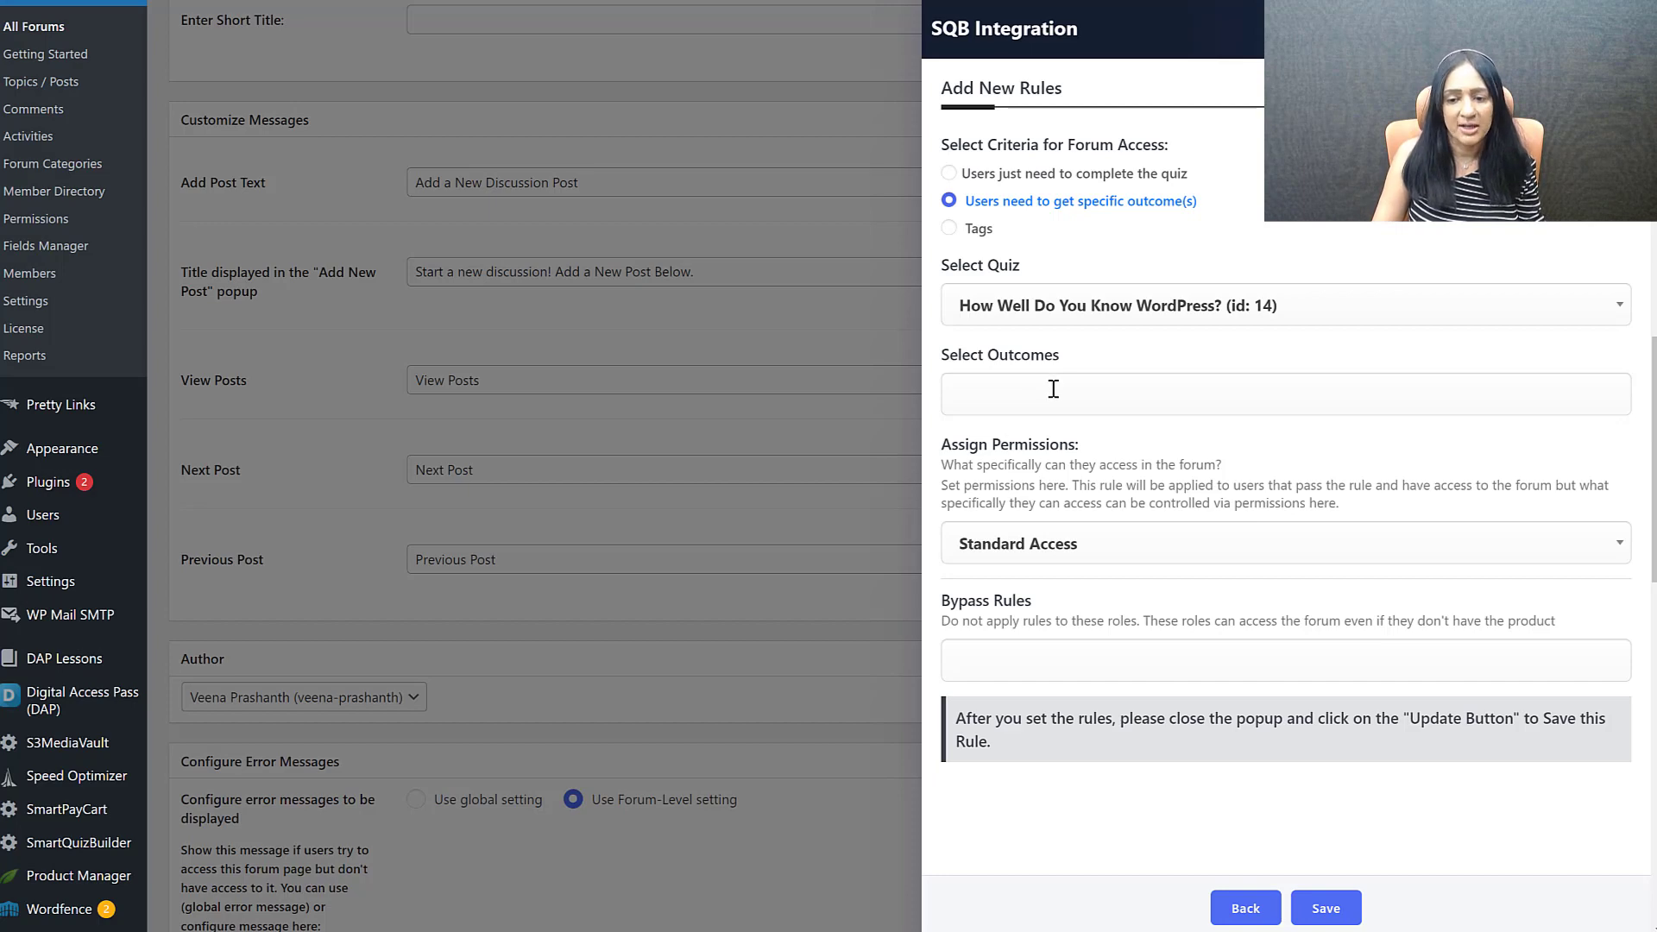
left_click(1053, 389)
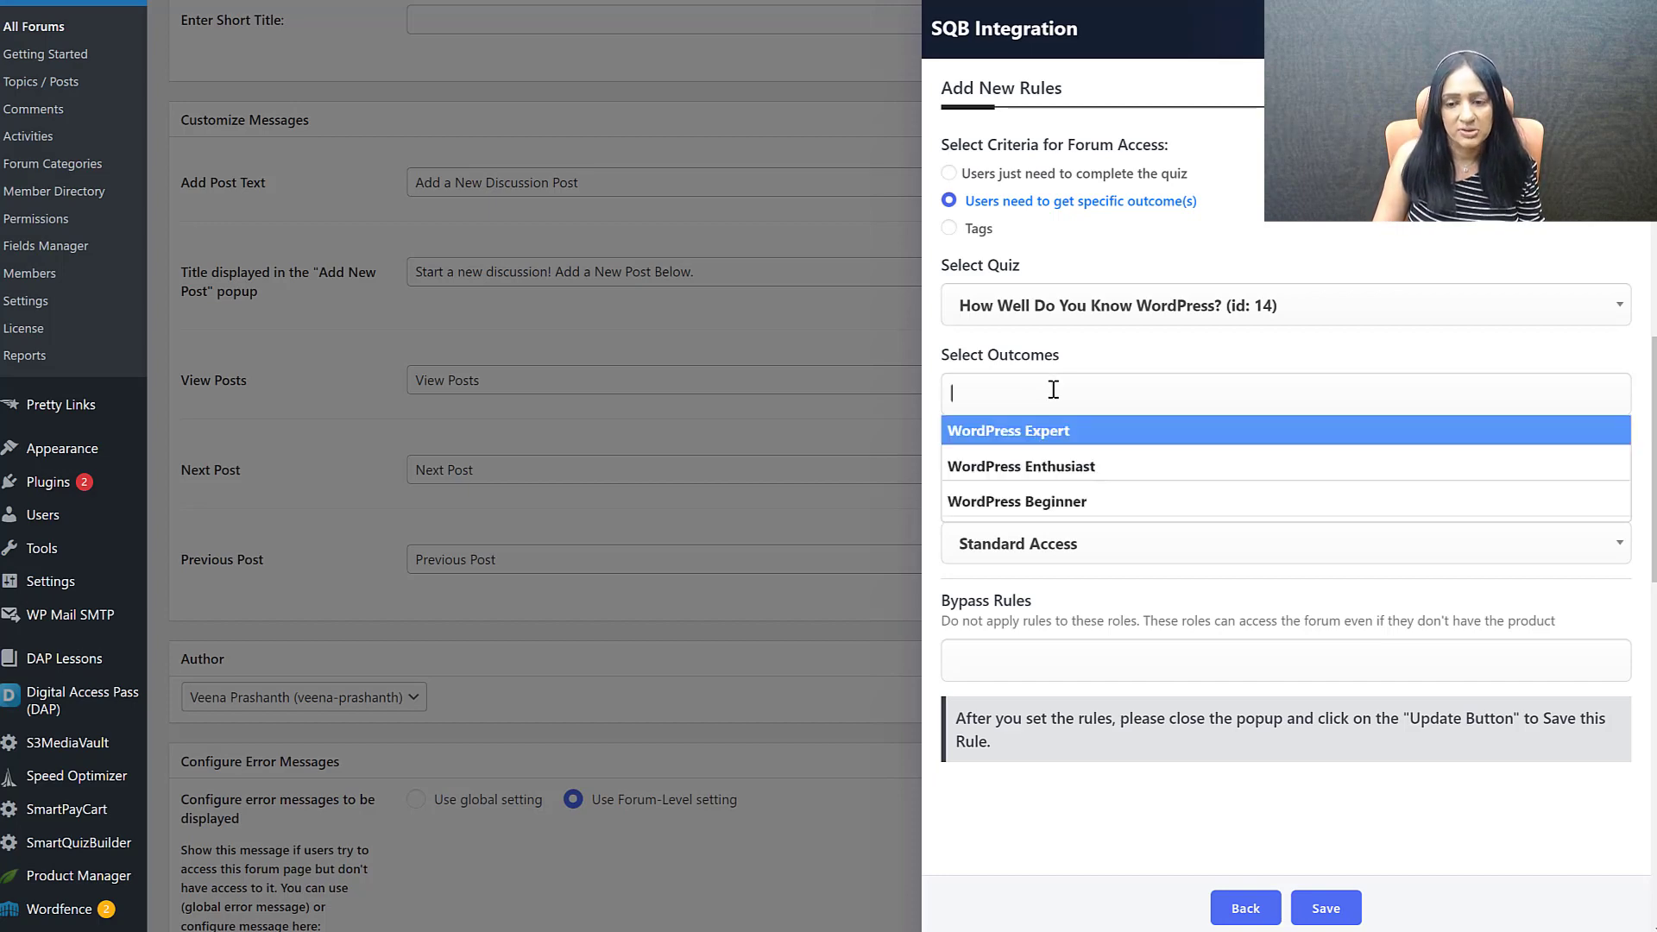
left_click(1450, 434)
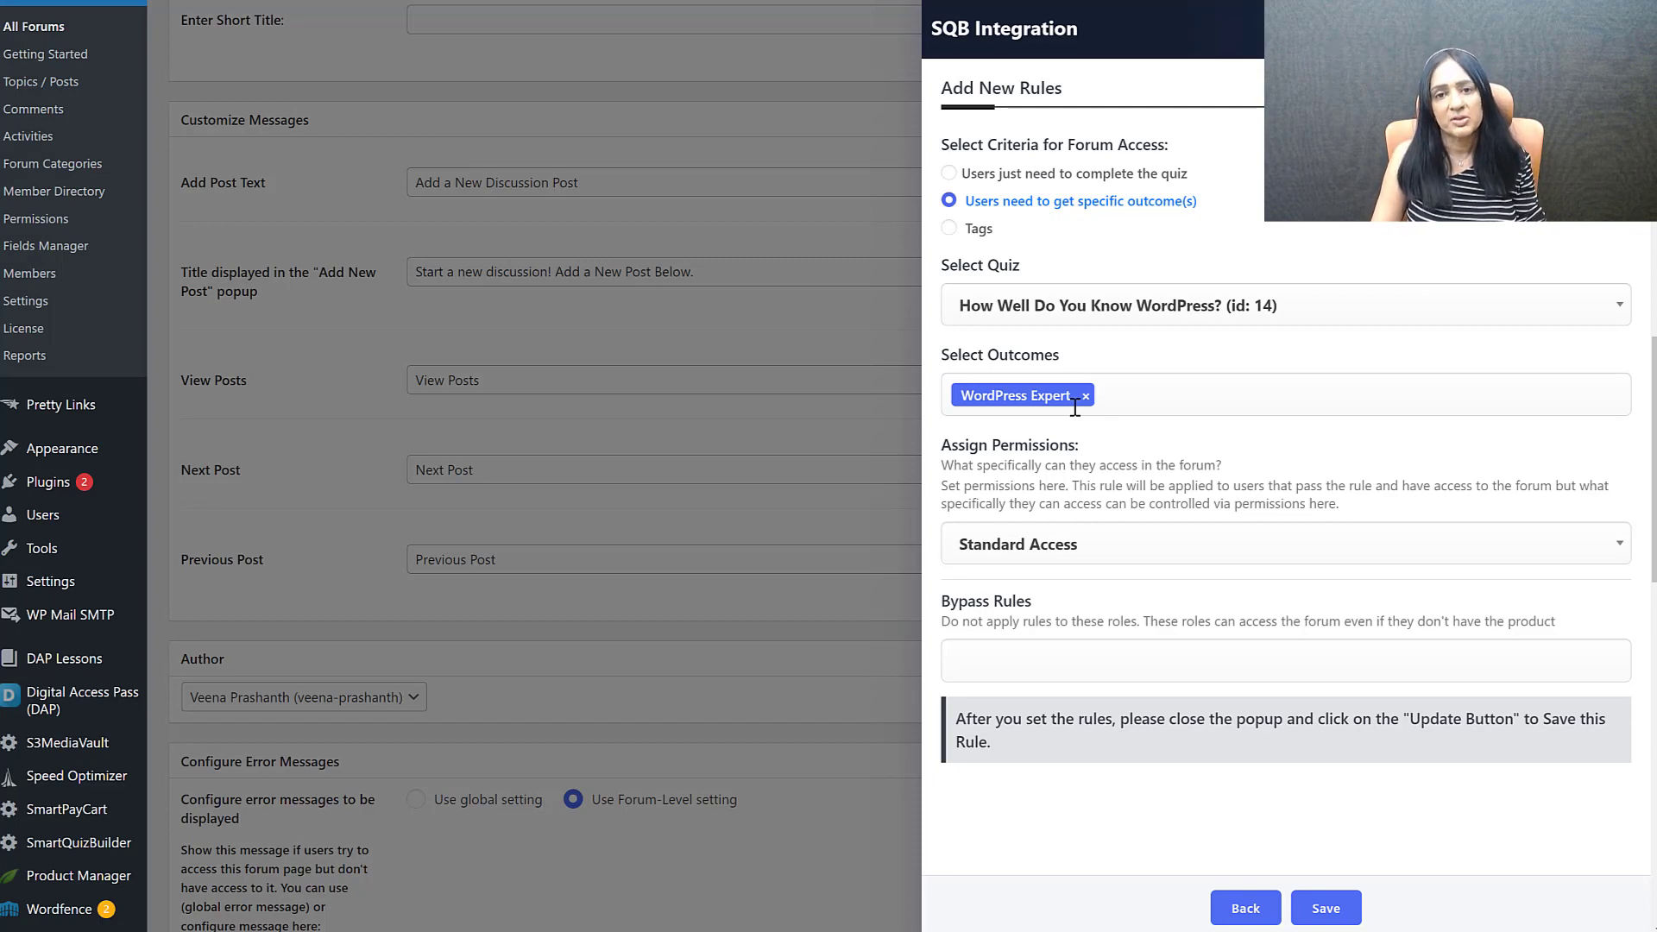
left_click(1127, 399)
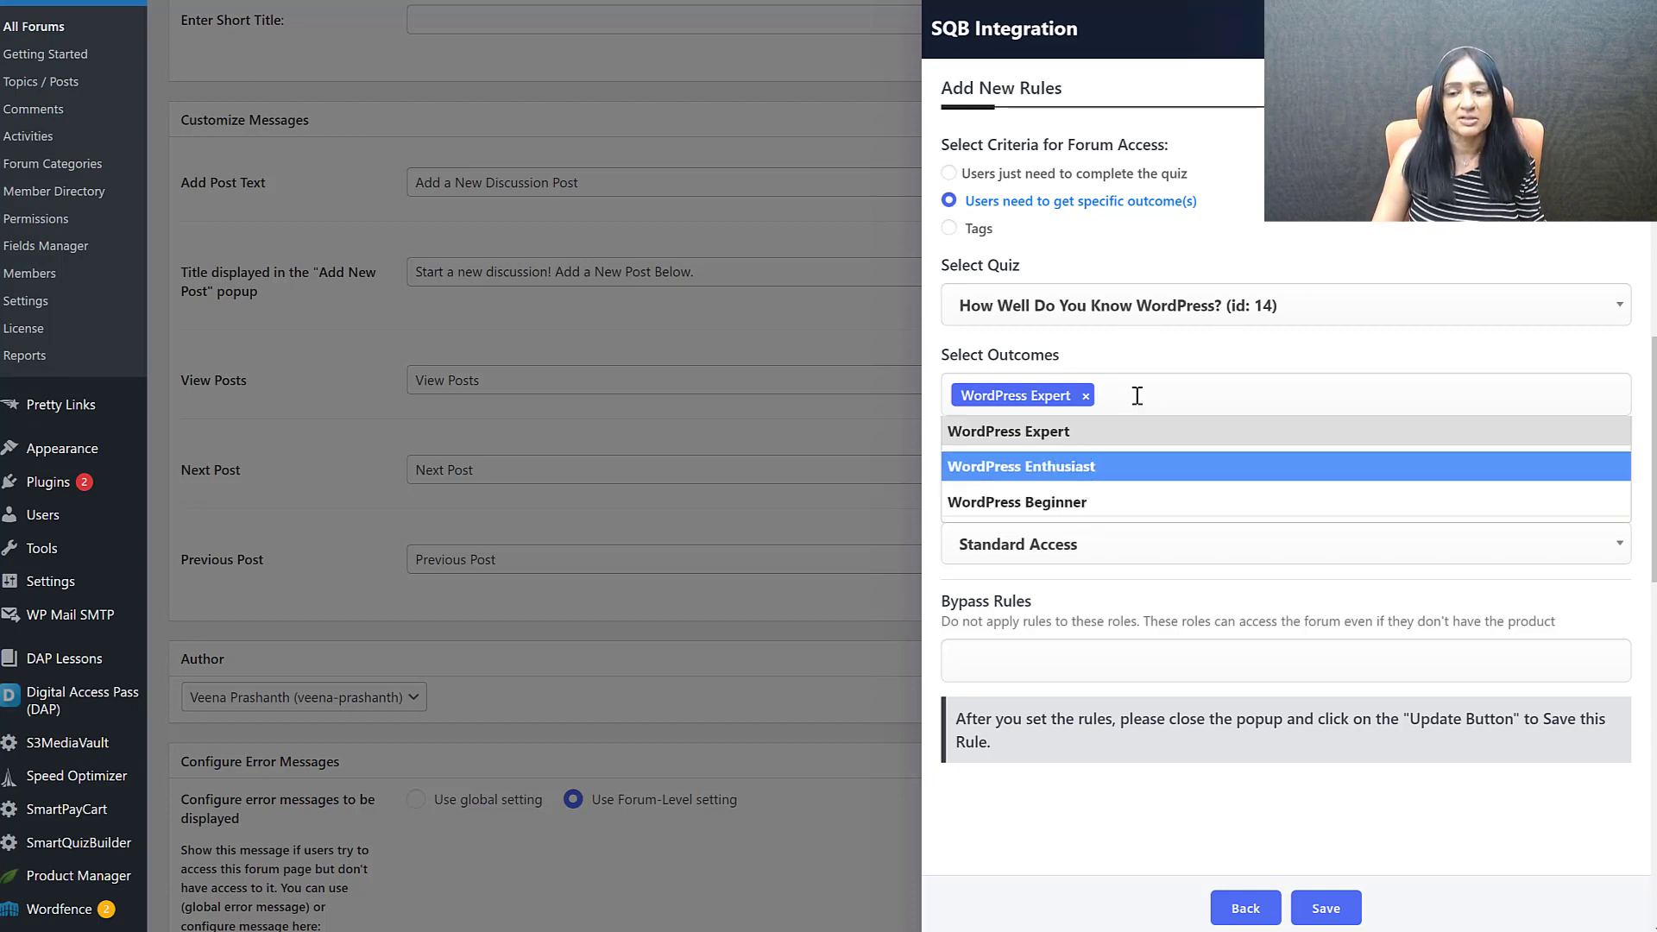
left_click(1306, 267)
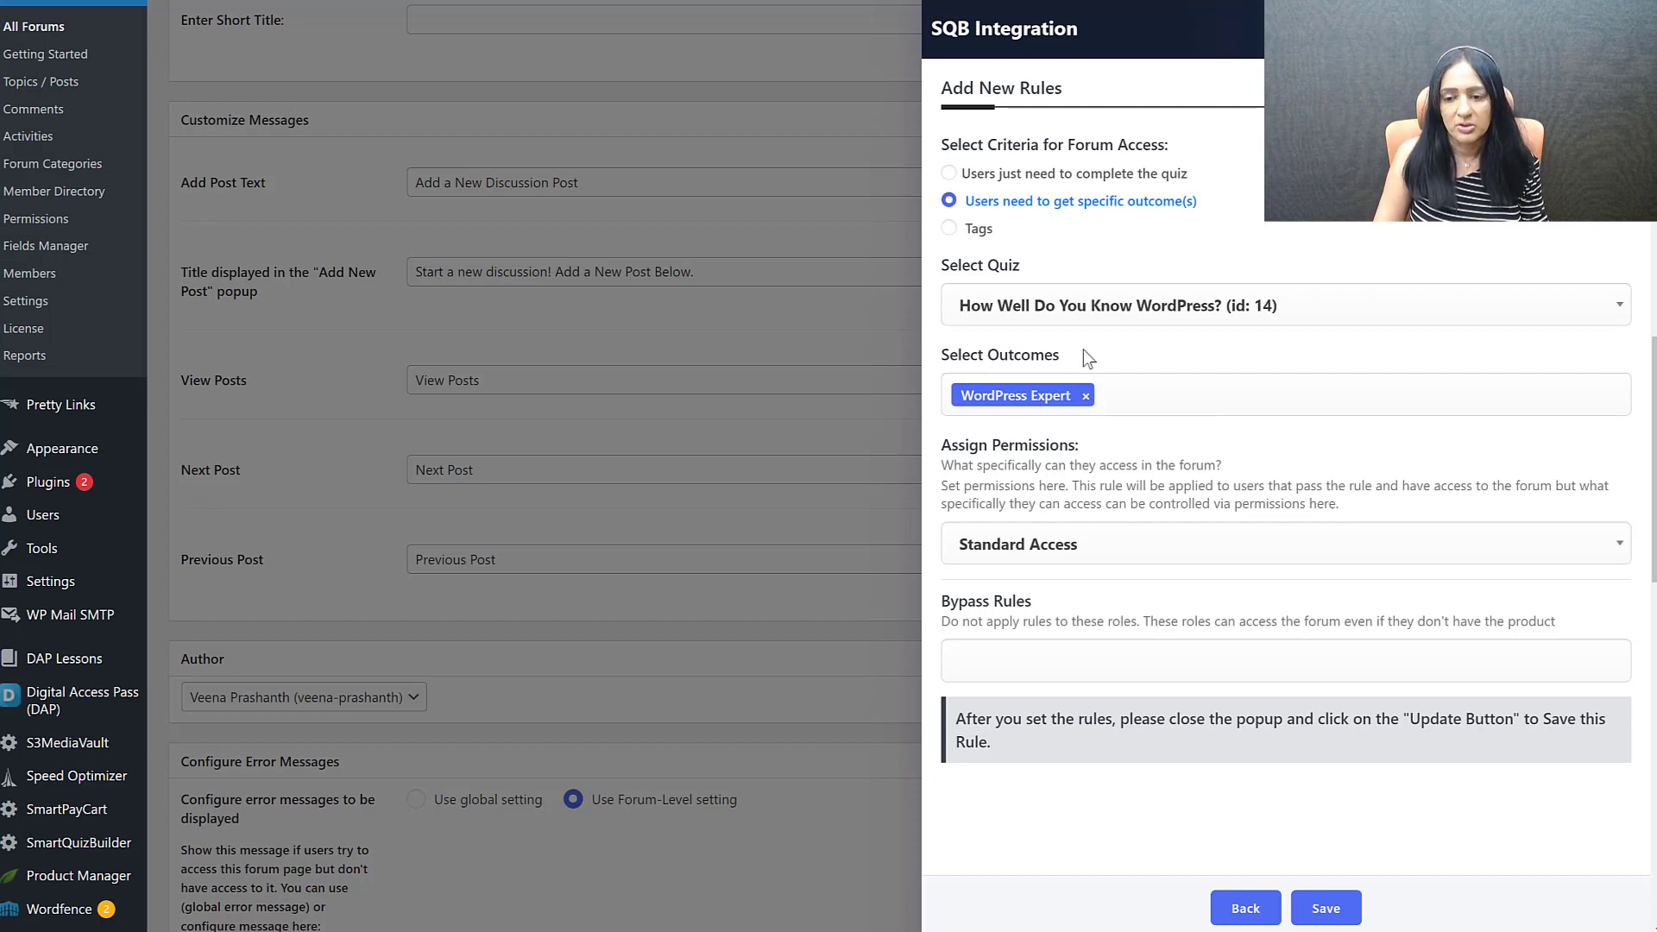
Step: Try the Tags criterion and check its available tags, and return to requiring only quiz completion
left_click(949, 230)
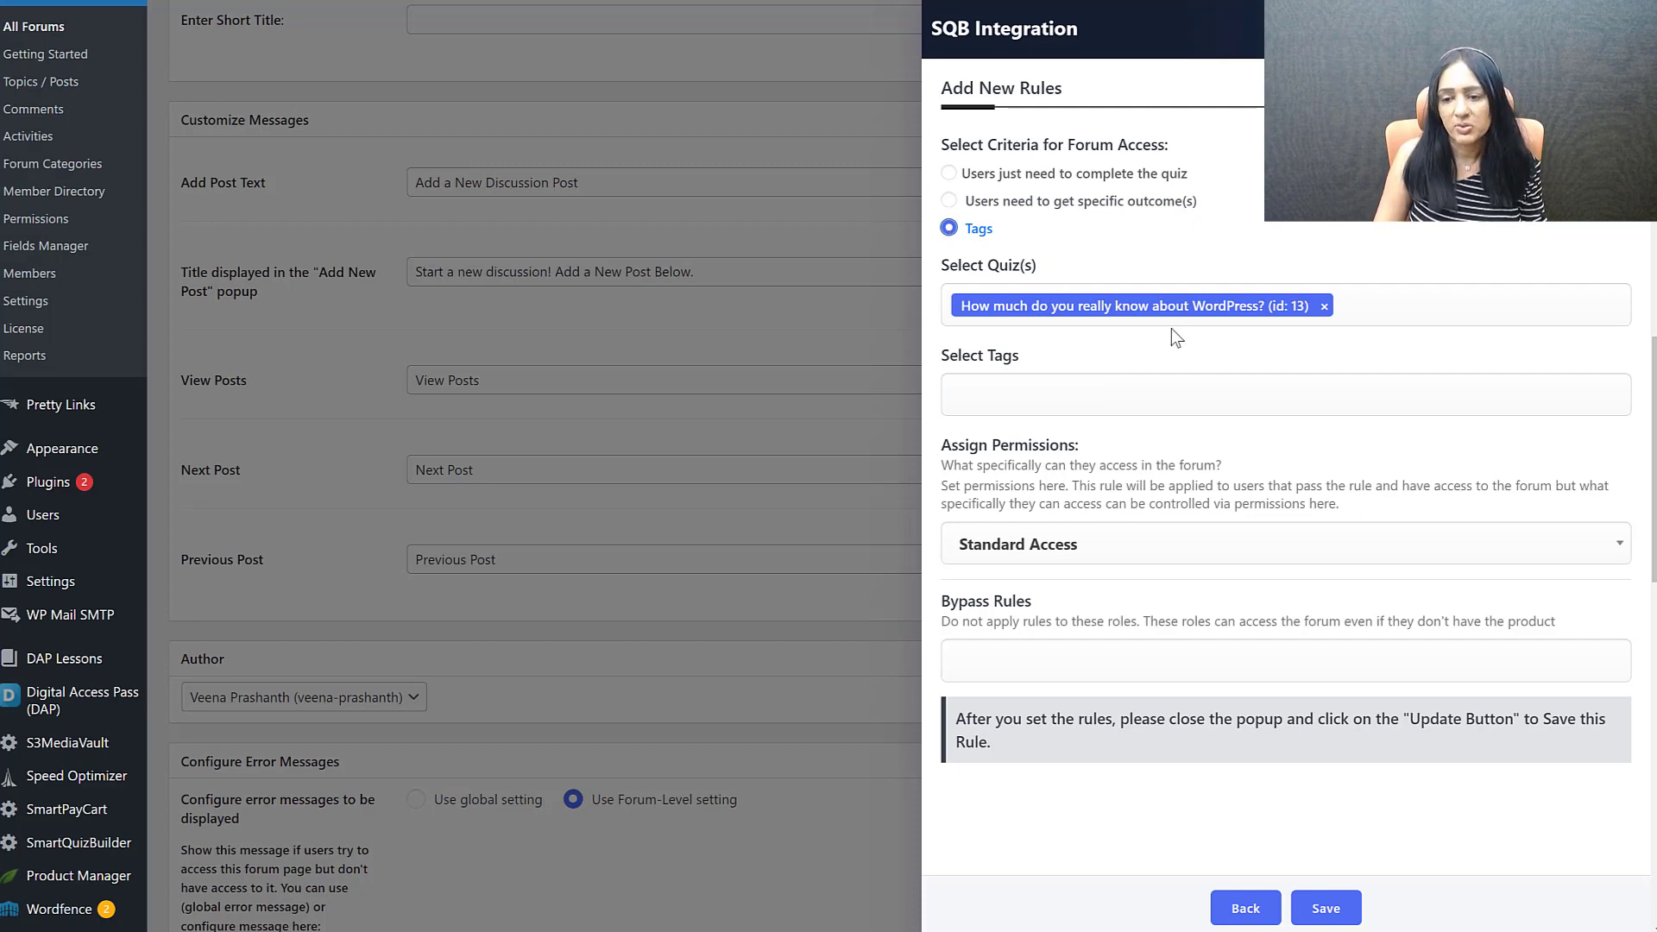
left_click(1105, 385)
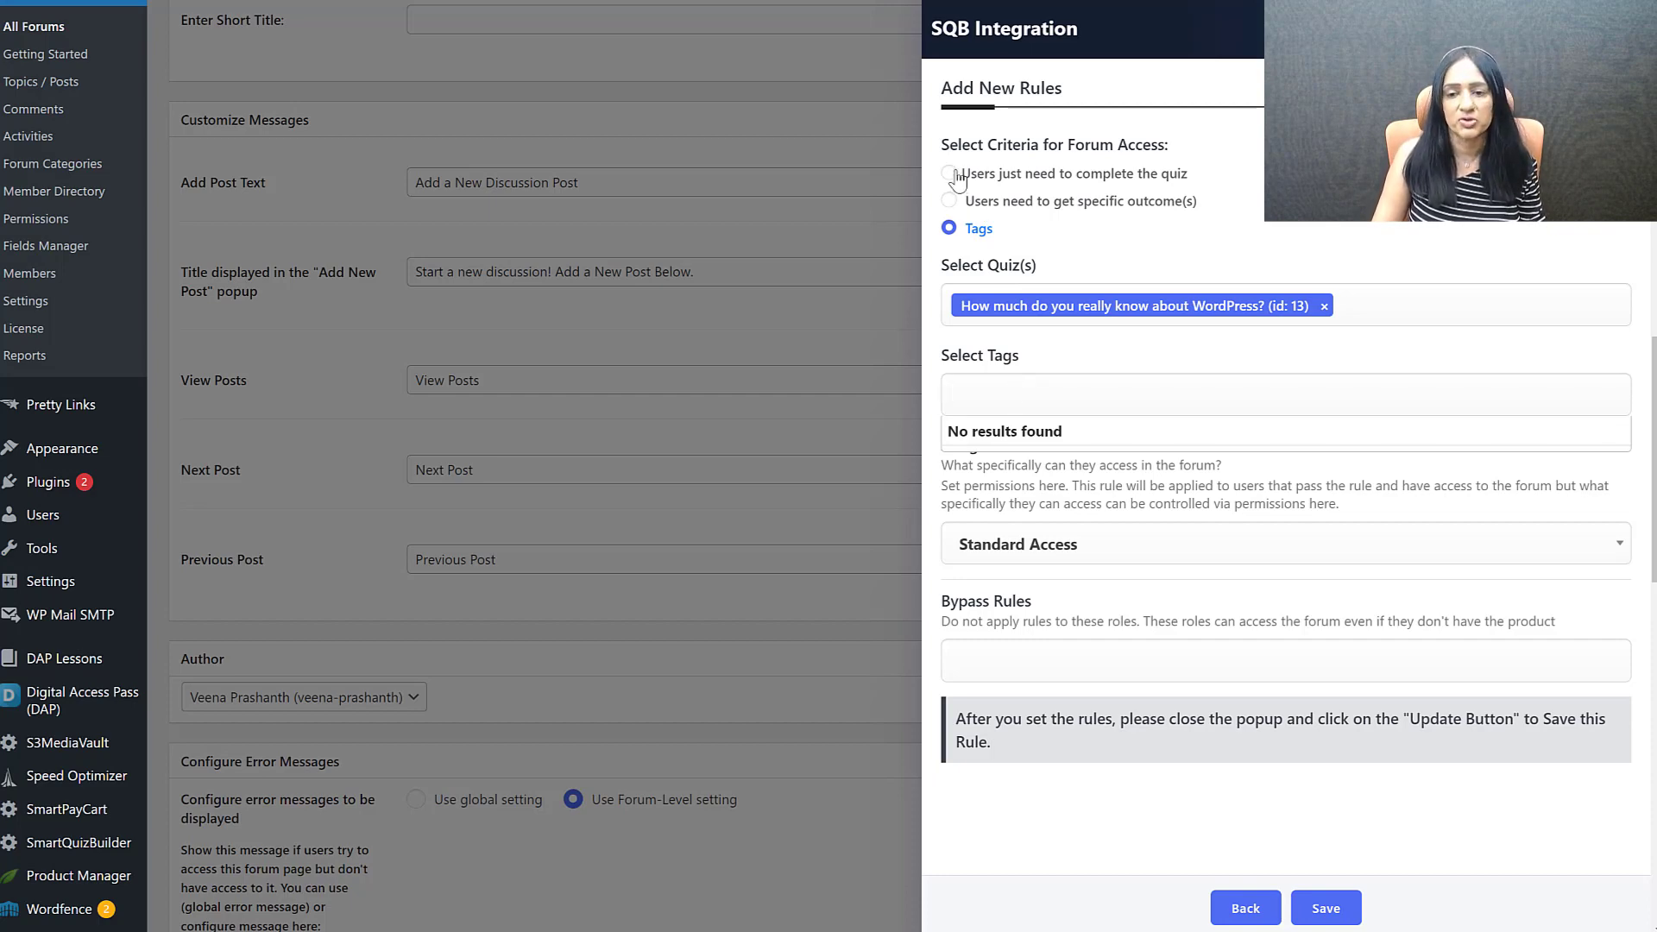
left_click(1112, 227)
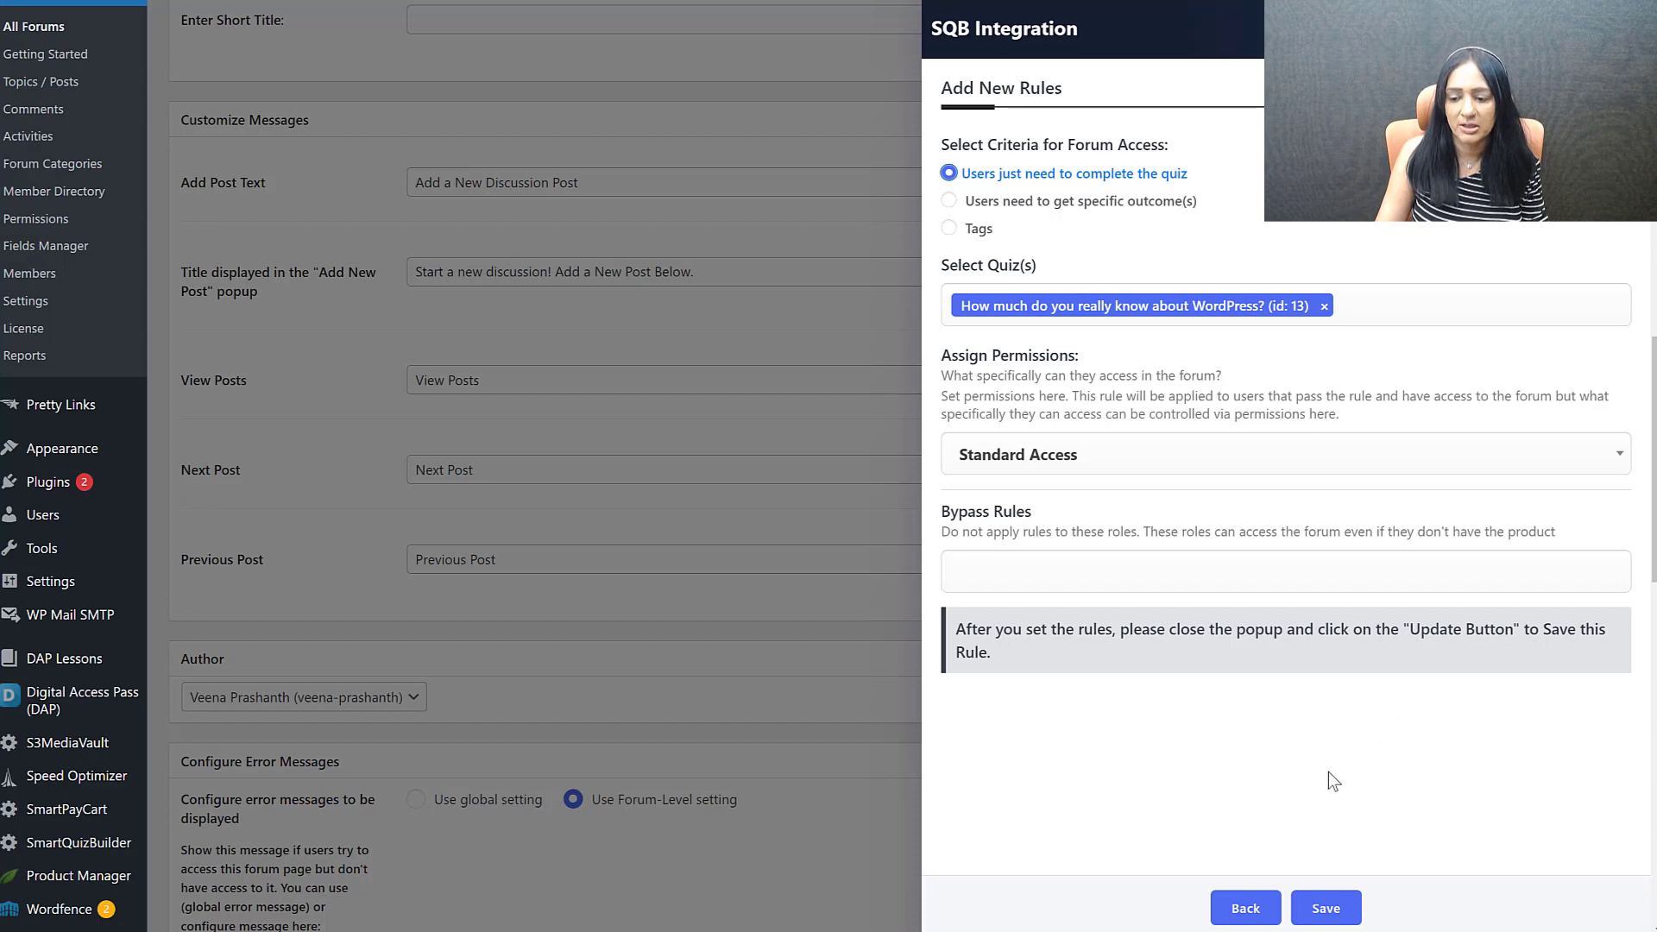
Step: Save the quiz access rule, close the SQB integration settings, and publish the forum
left_click(1326, 908)
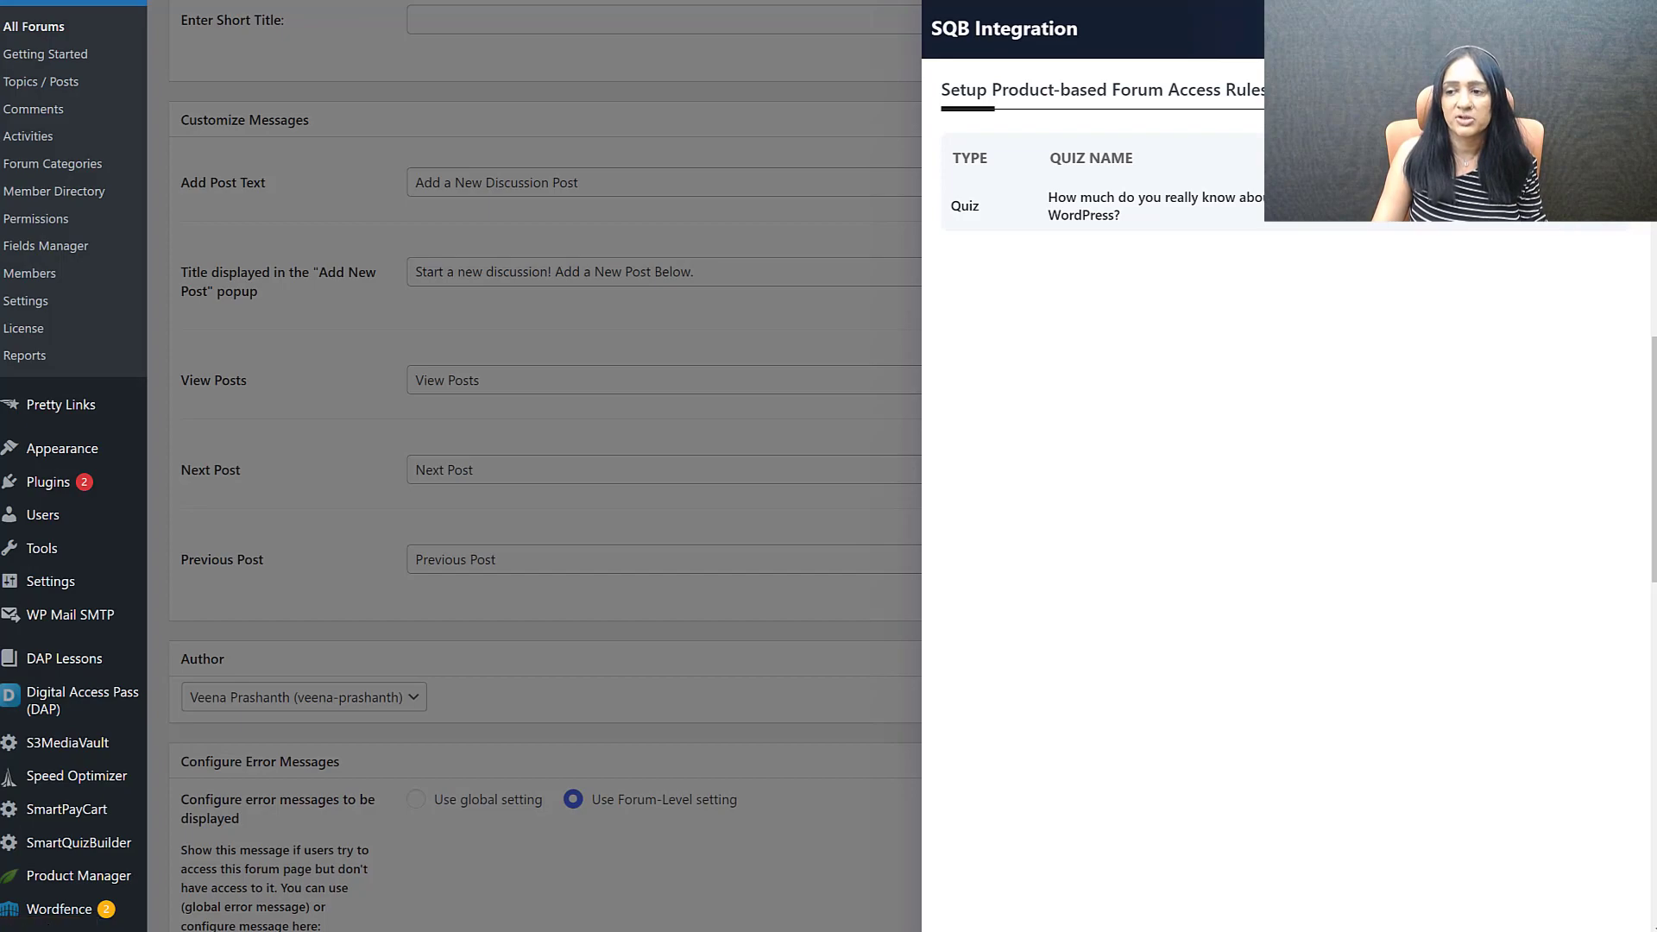
left_click(1622, 28)
scroll(1448, 413, "down", 5)
scroll(1457, 534, "down", 10)
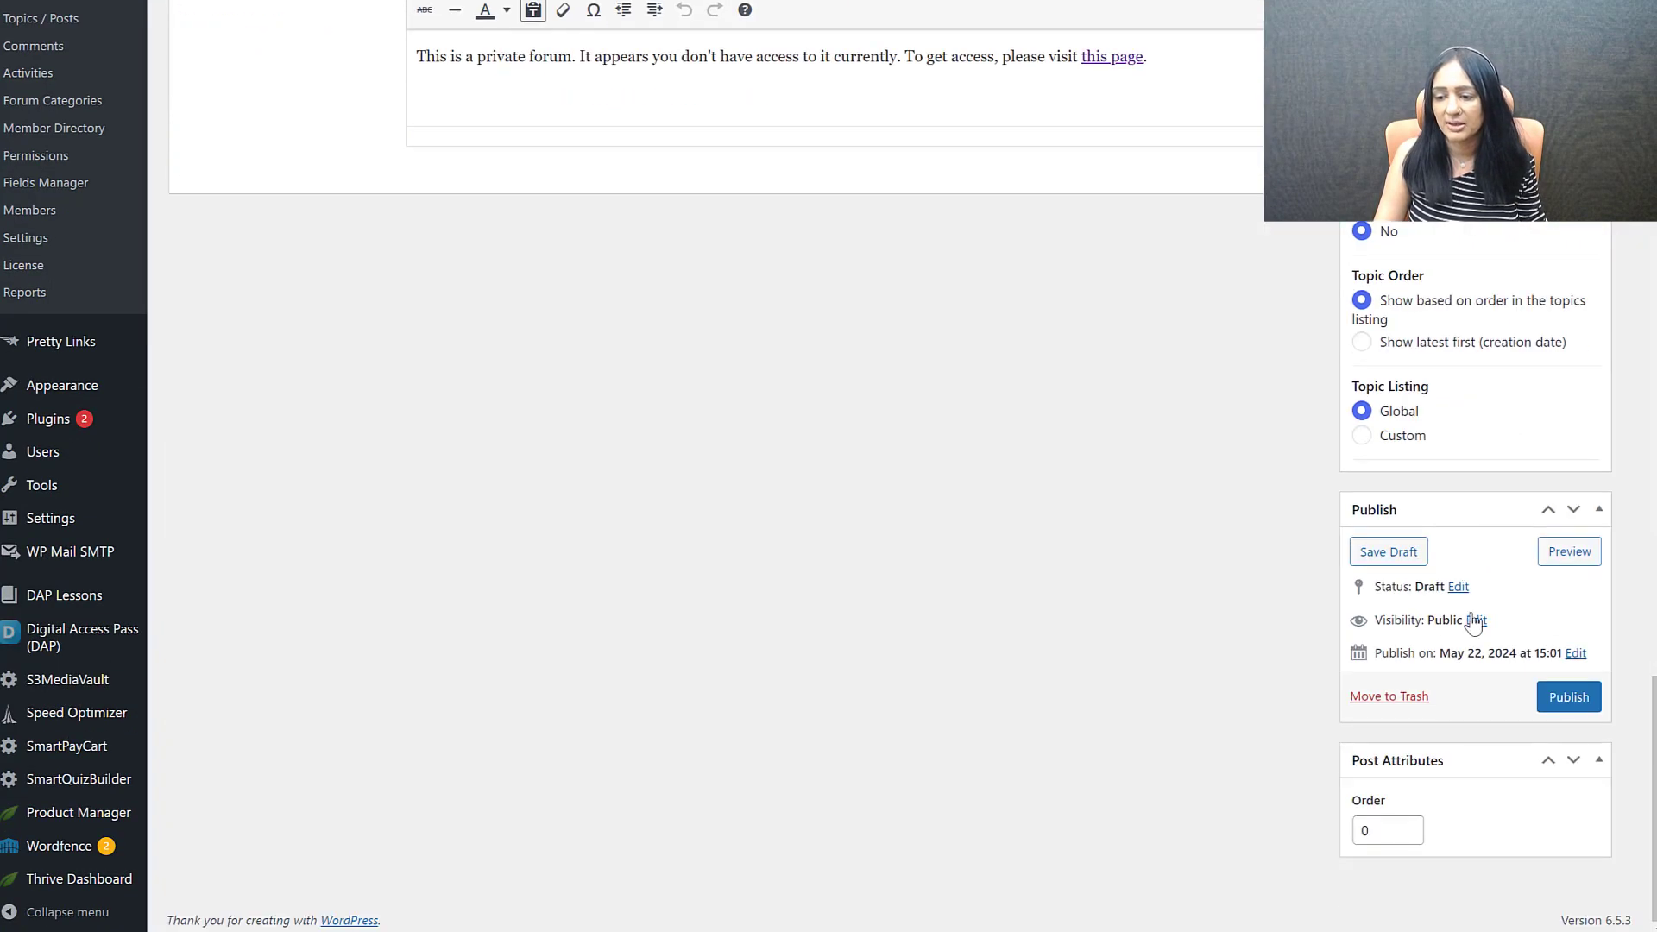
left_click(1566, 694)
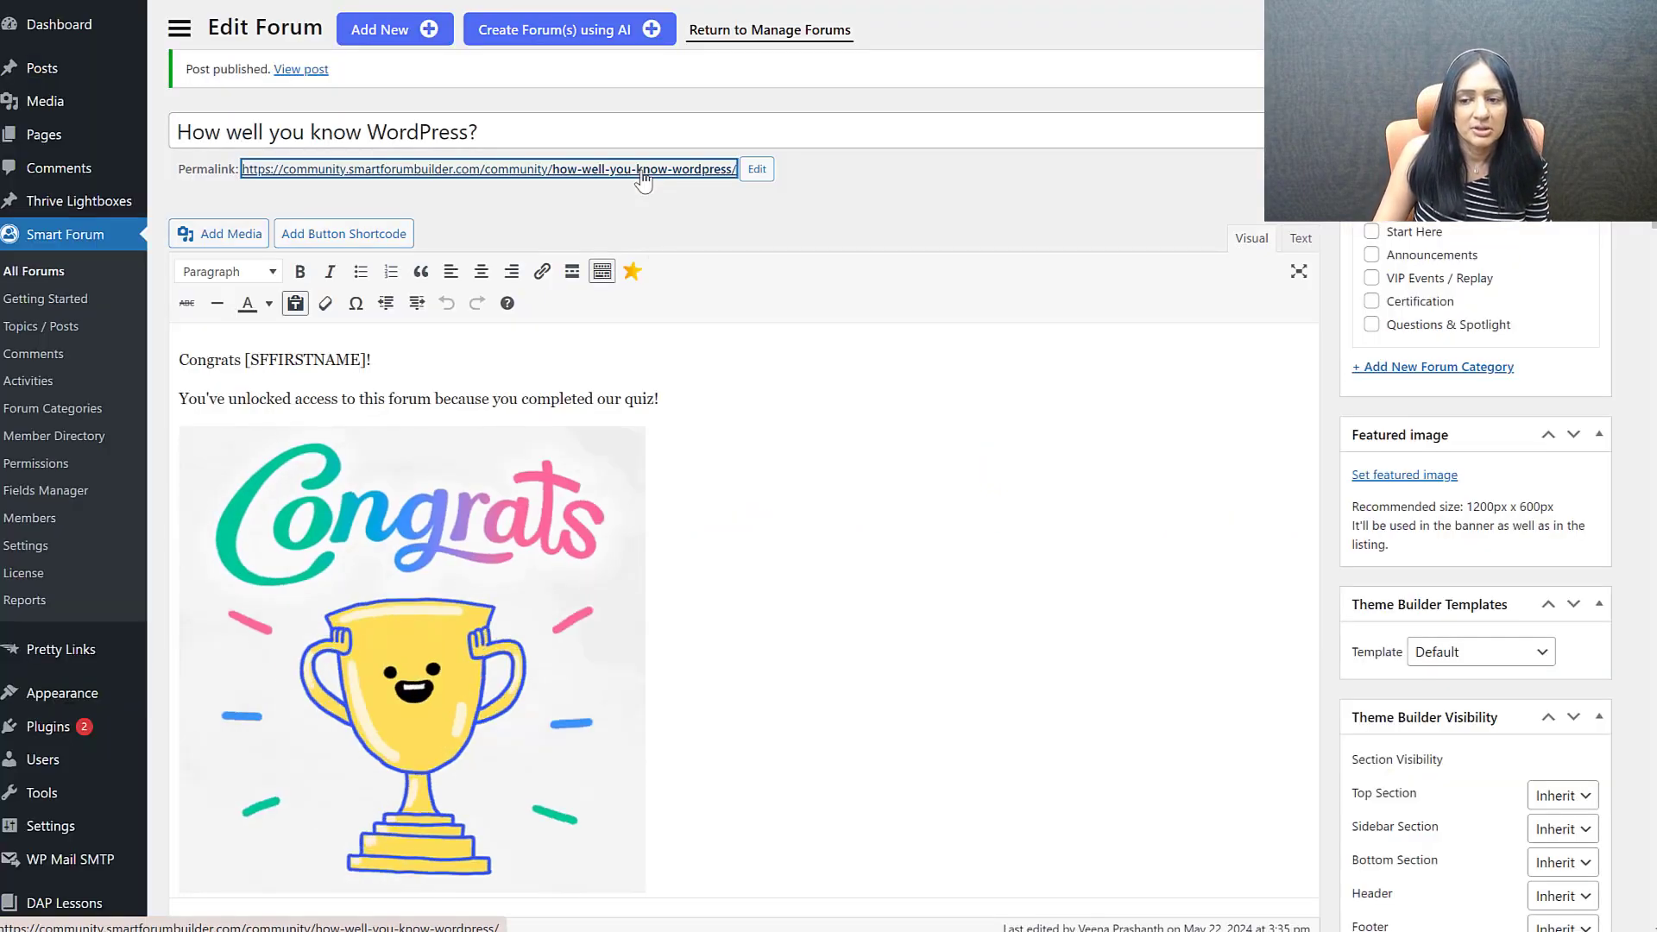
Step: Enlarge the Not Logged-In Message editor and examine its quiz-completion notice and custom button shortcode
scroll(884, 458, "down", 15)
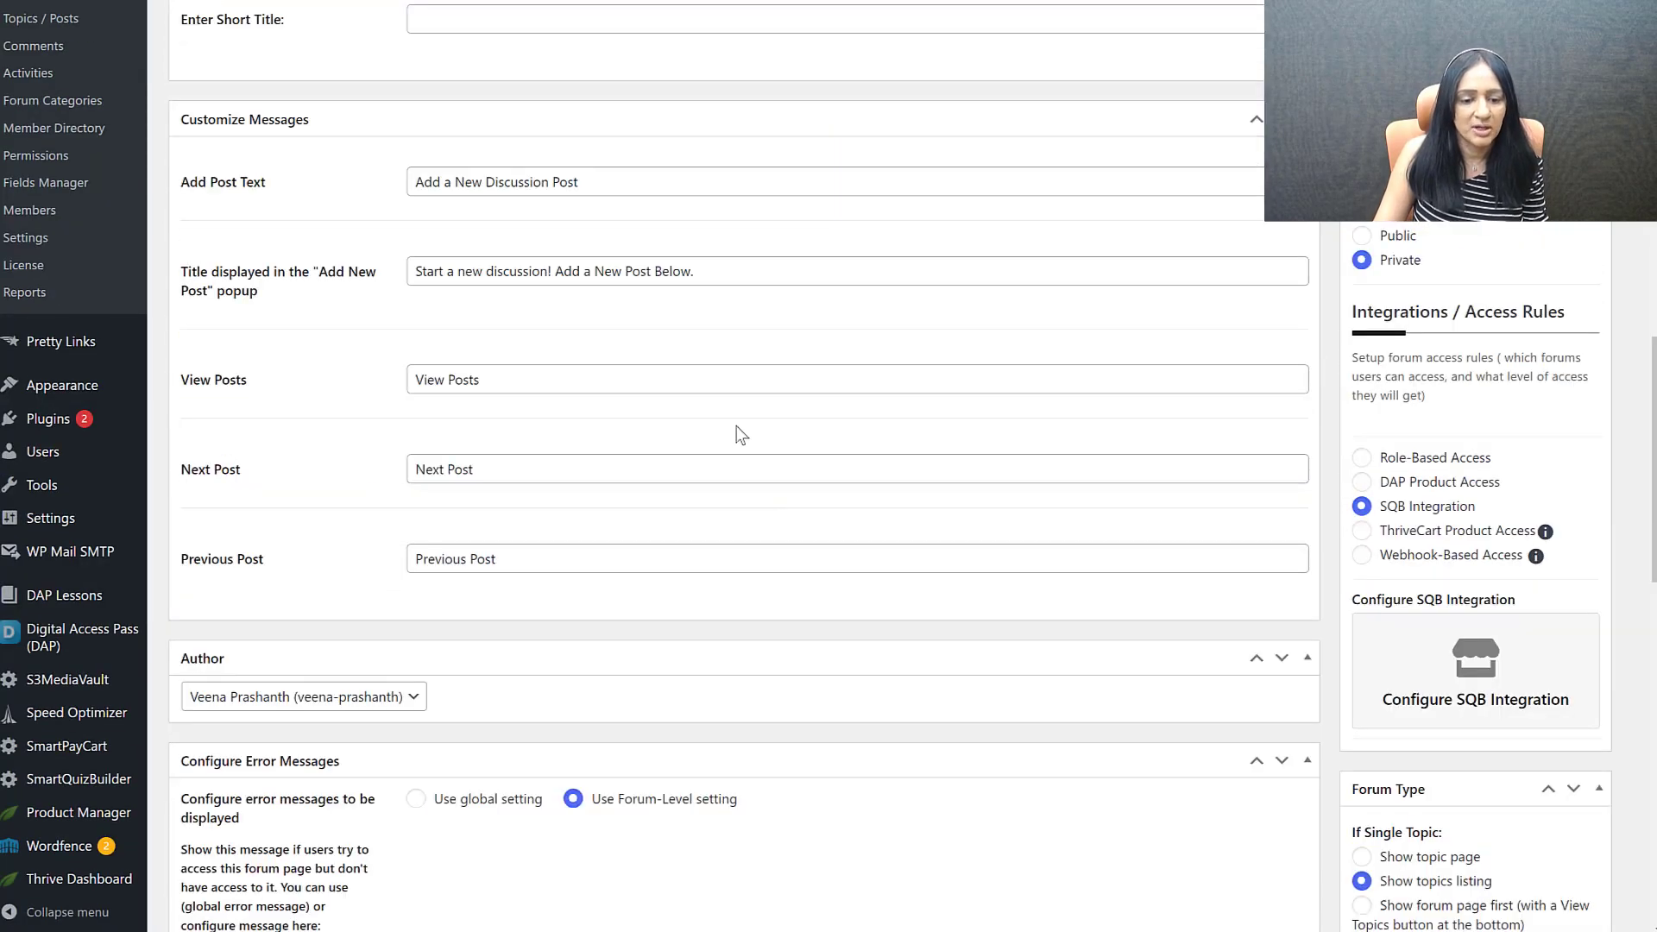
scroll(742, 434, "down", 4)
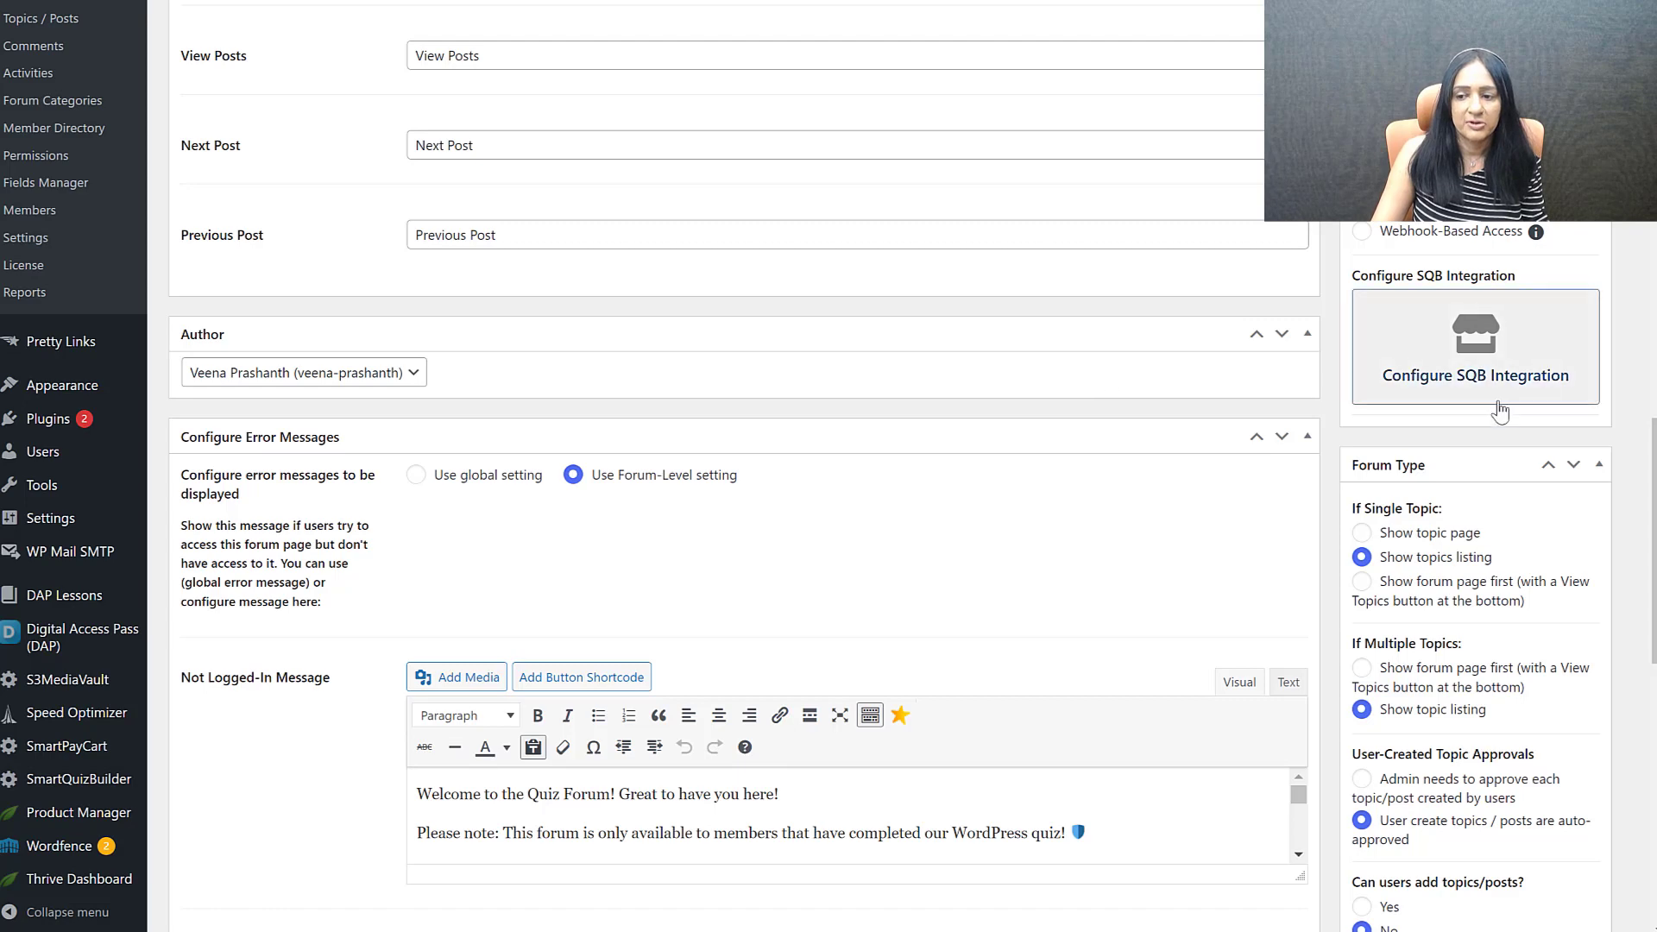
scroll(825, 471, "down", 1)
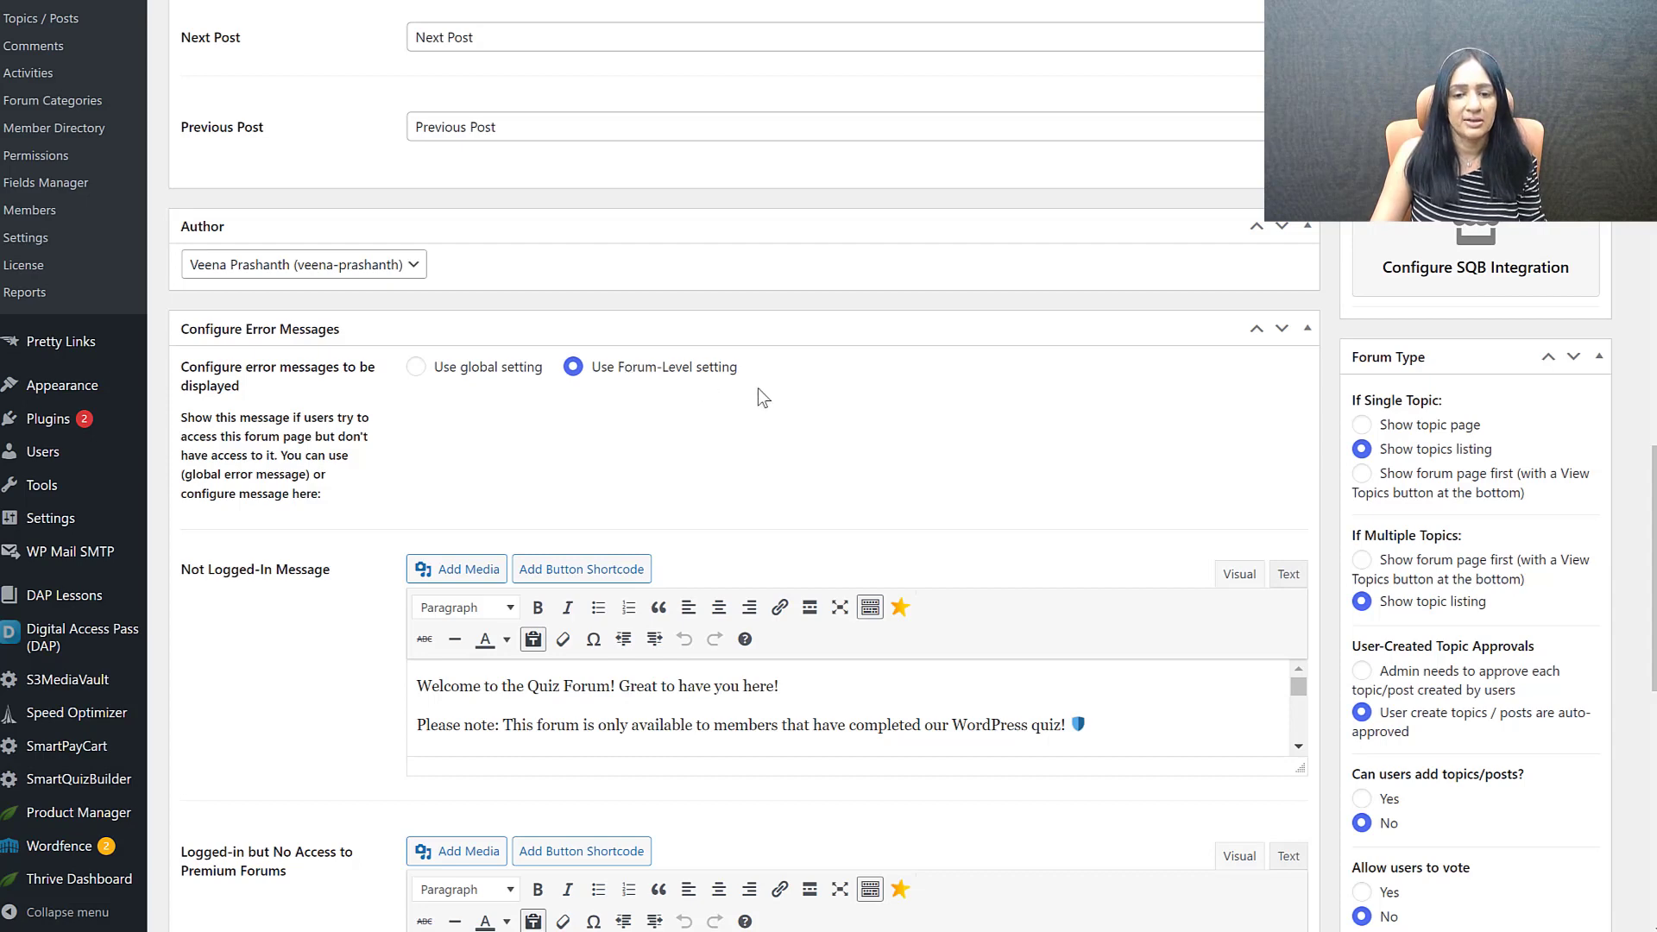
scroll(748, 452, "down", 1)
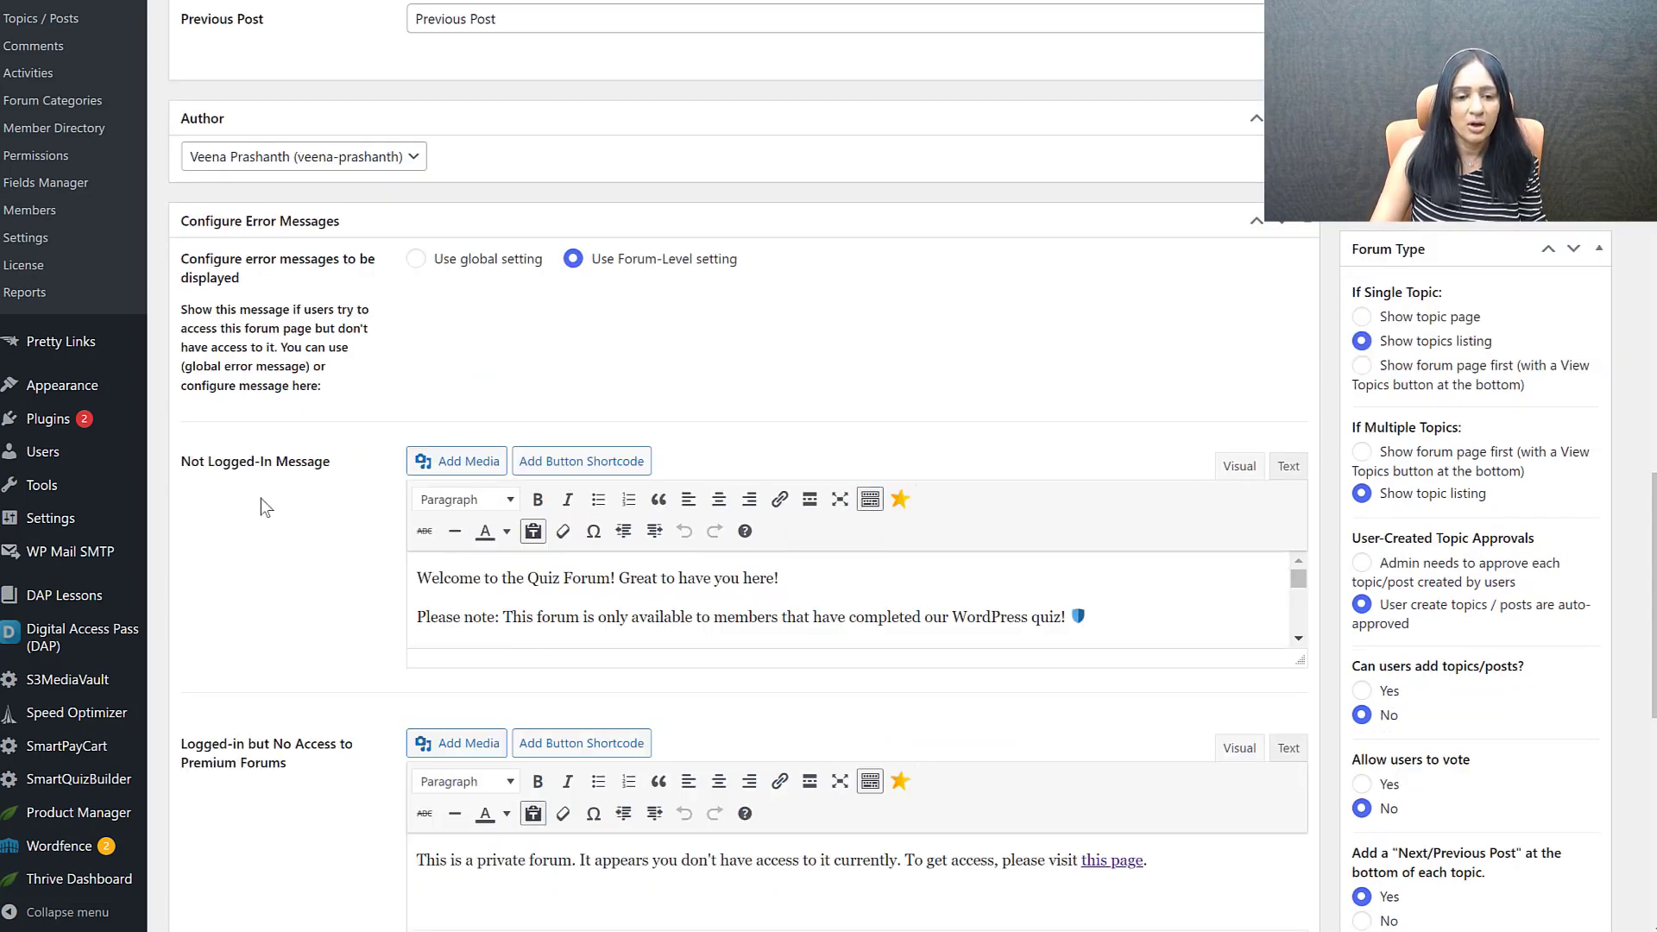
left_click_drag(1298, 660, 1262, 830)
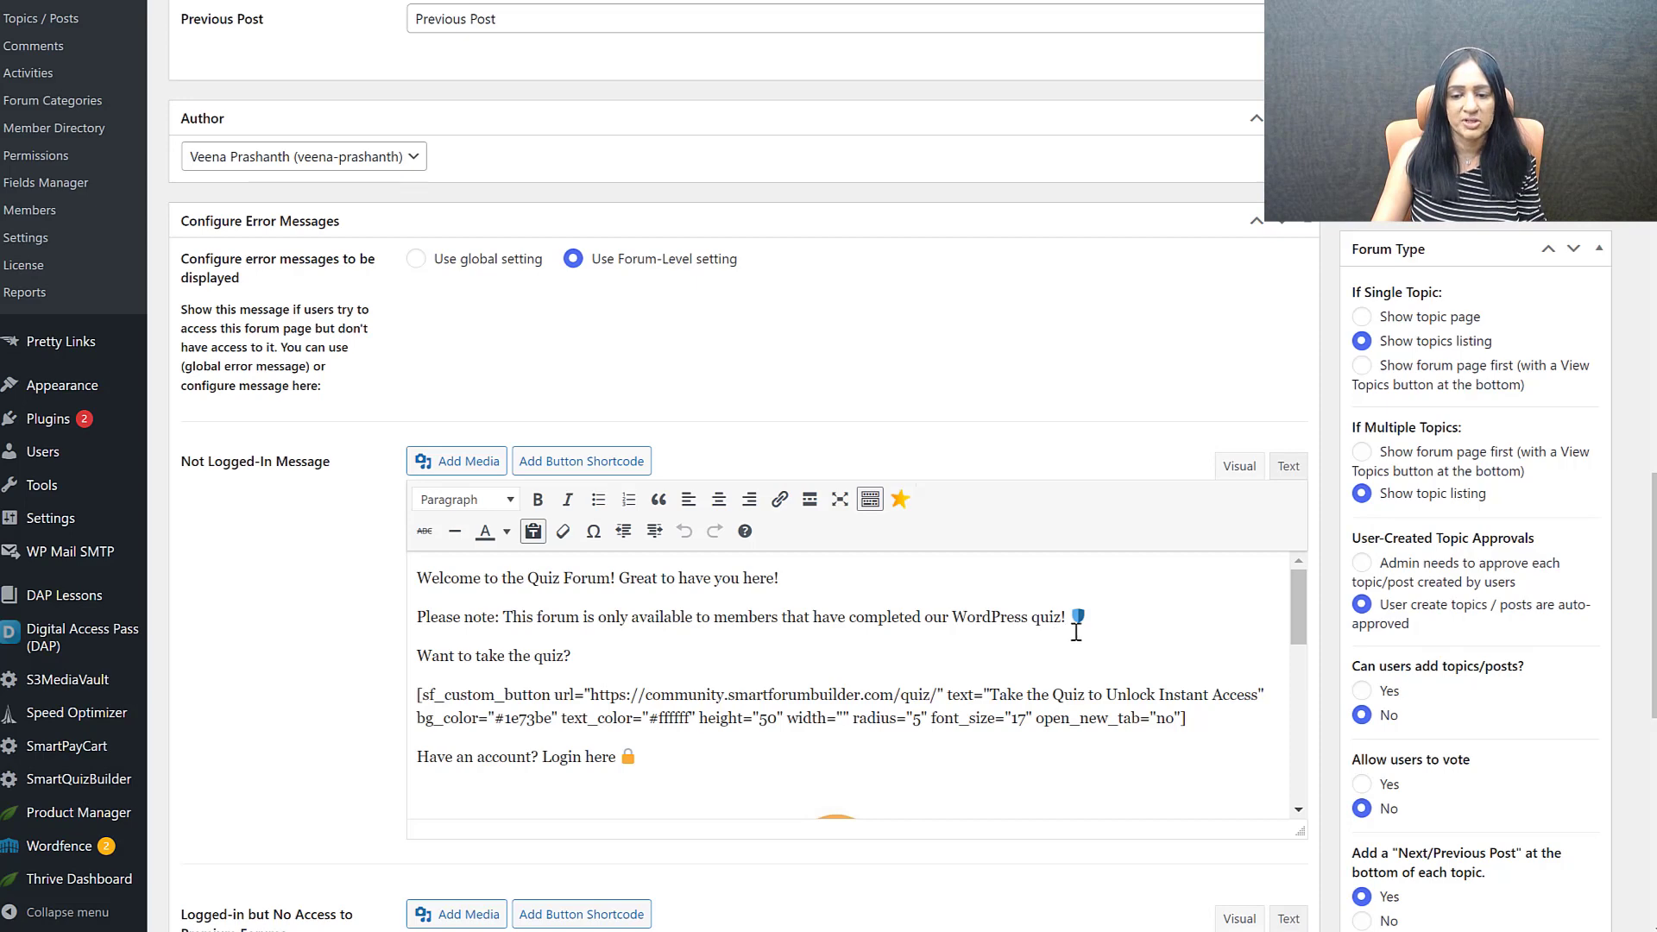
left_click(452, 616)
key("shift+End")
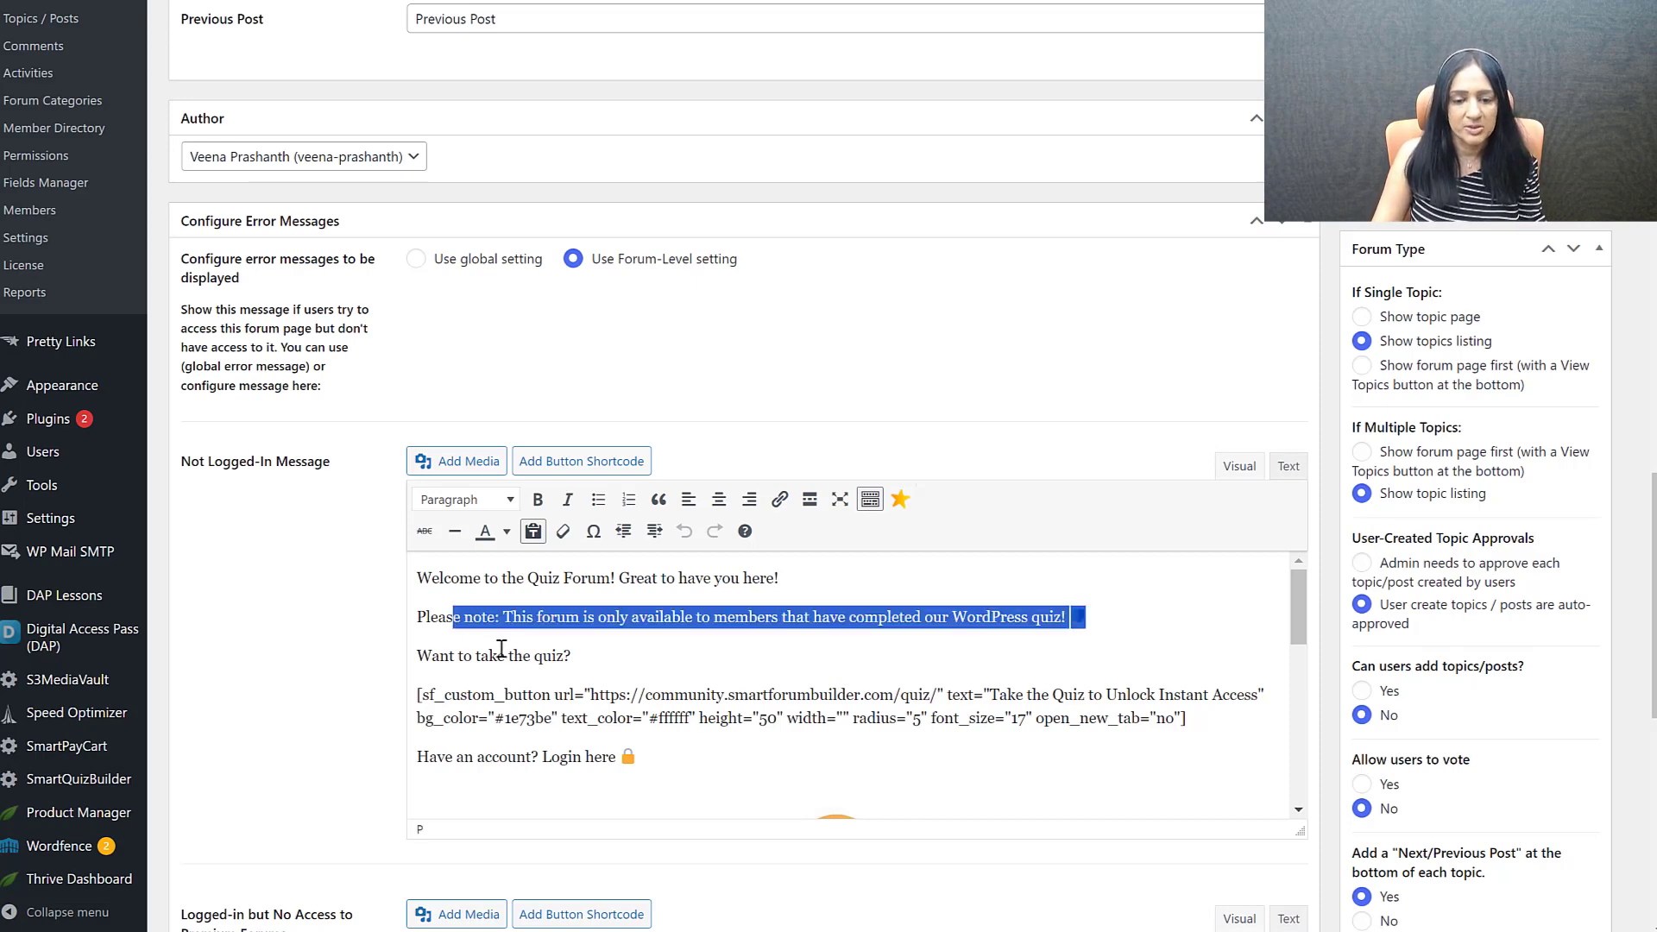
left_click(627, 669)
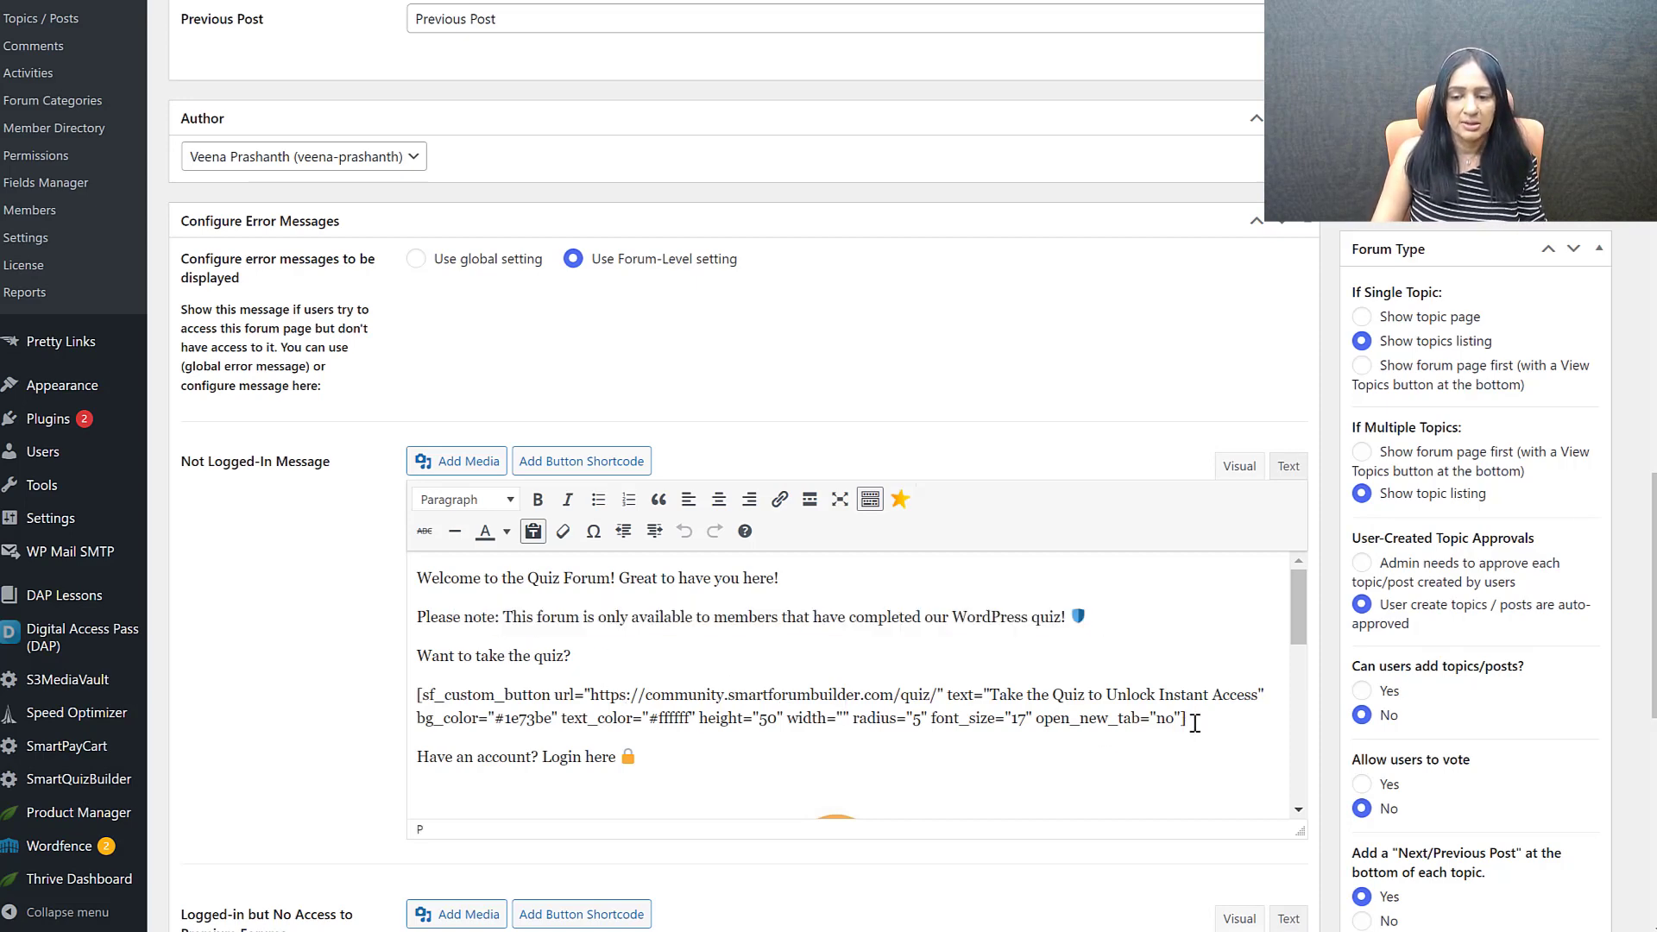
left_click_drag(1189, 718, 397, 695)
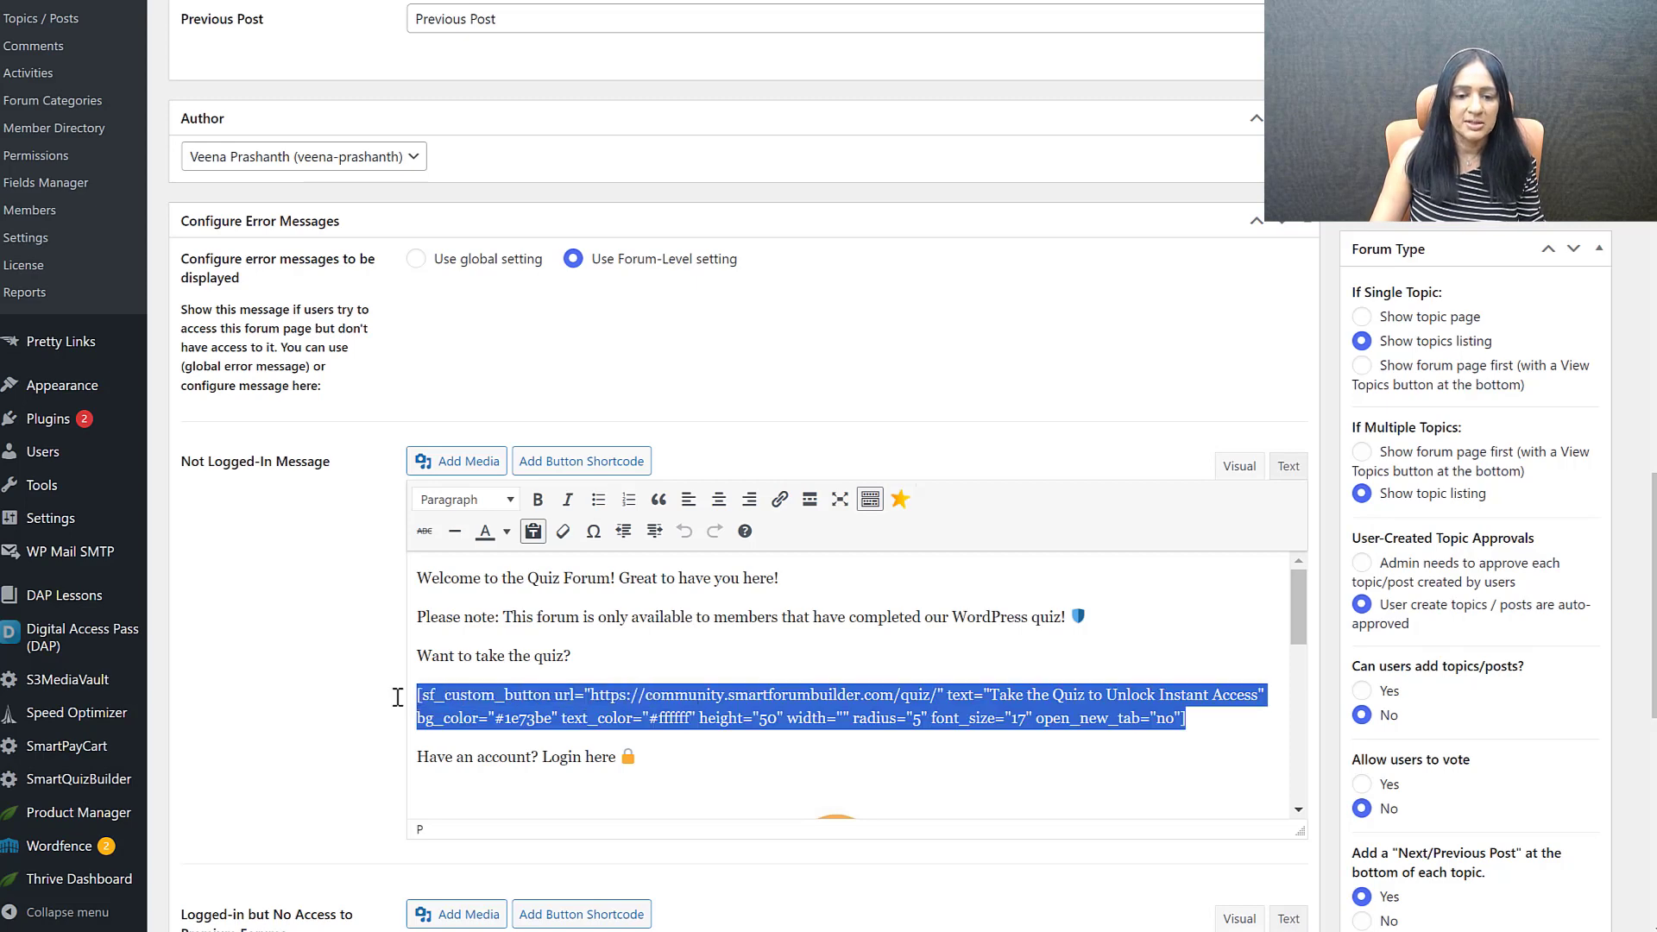
Step: Open the button shortcode generator for the Not Logged-In Message, check its text and URL fields, and close it without inserting a button
left_click(569, 461)
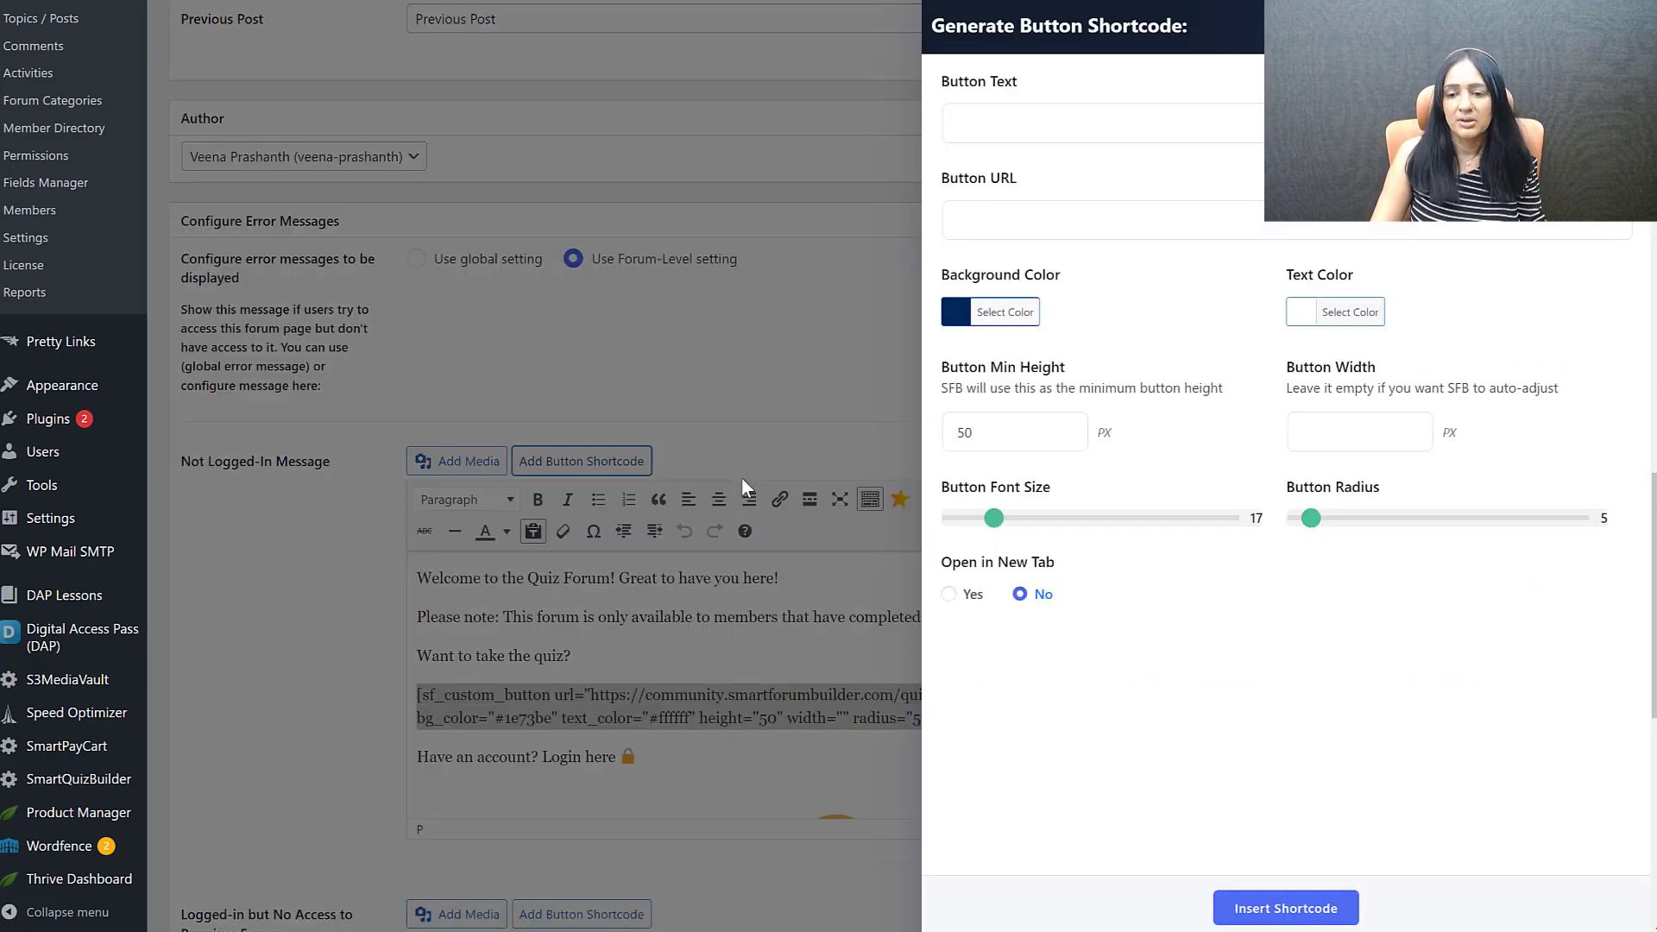
left_click(994, 122)
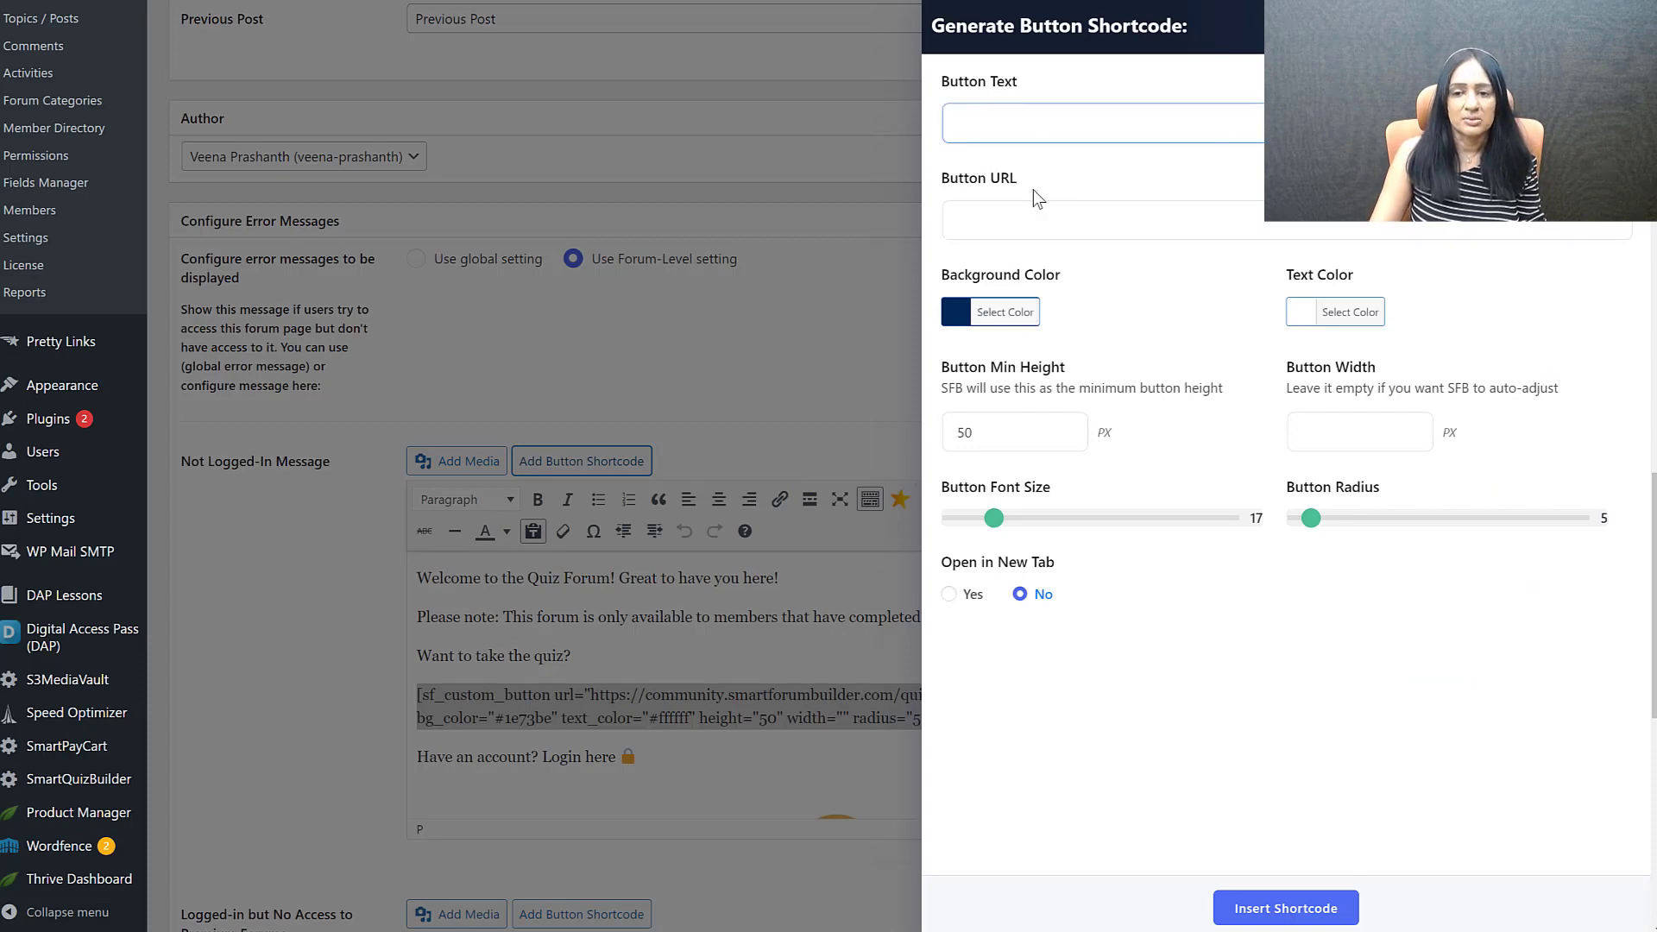
left_click(1007, 218)
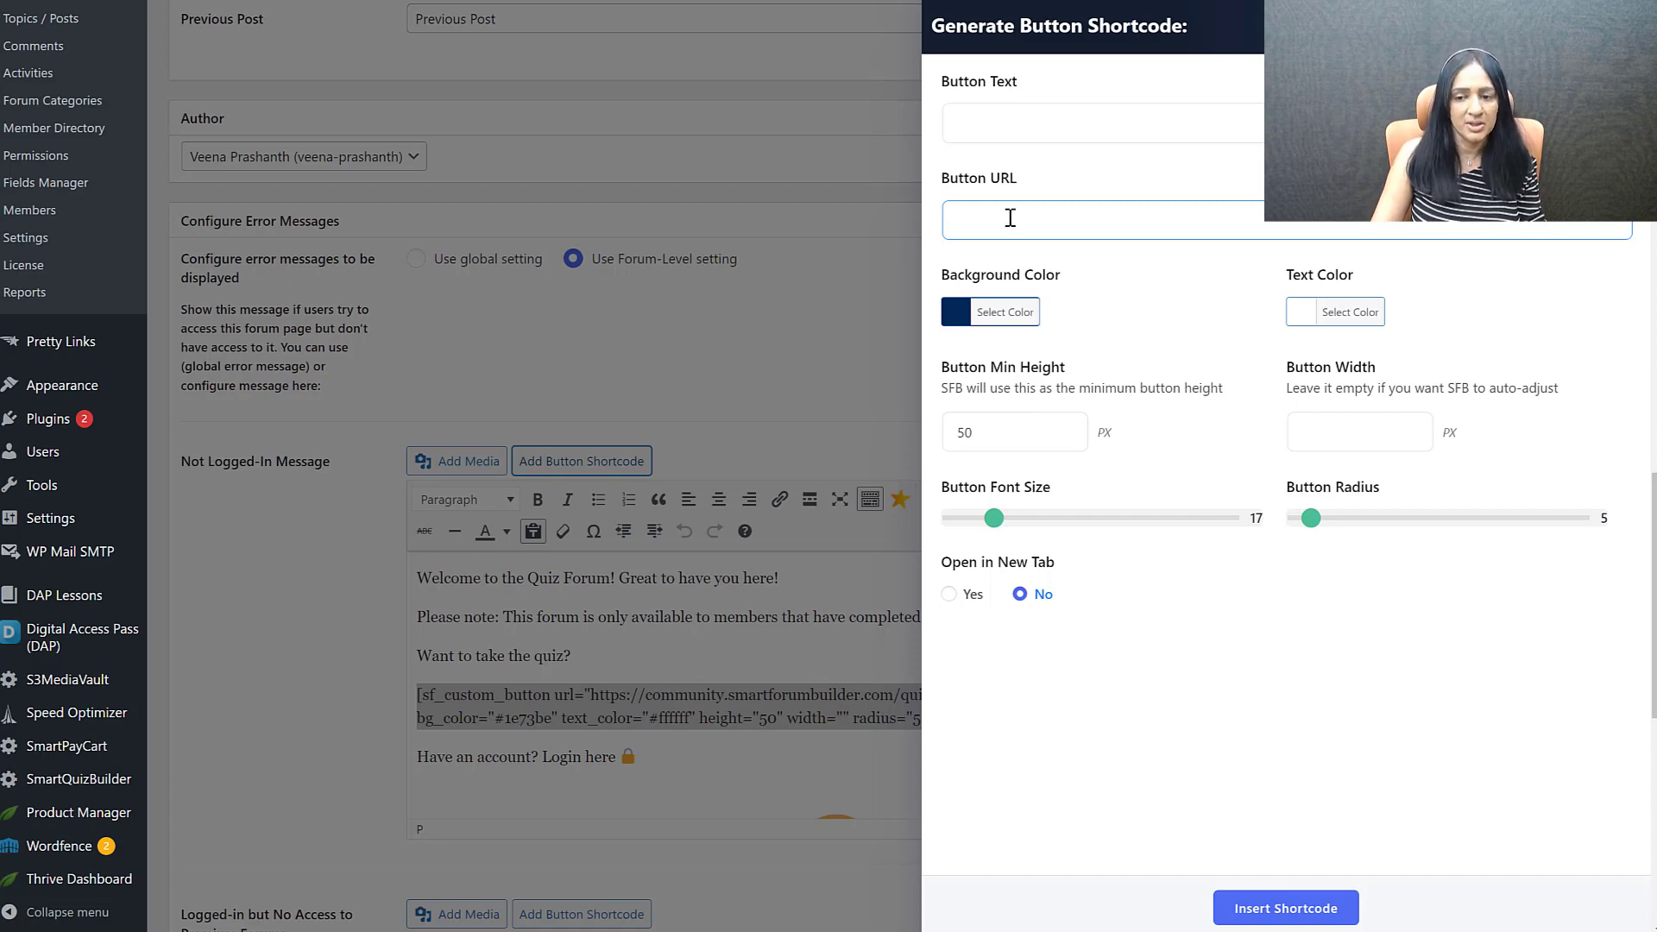
left_click(1458, 123)
left_click(1627, 26)
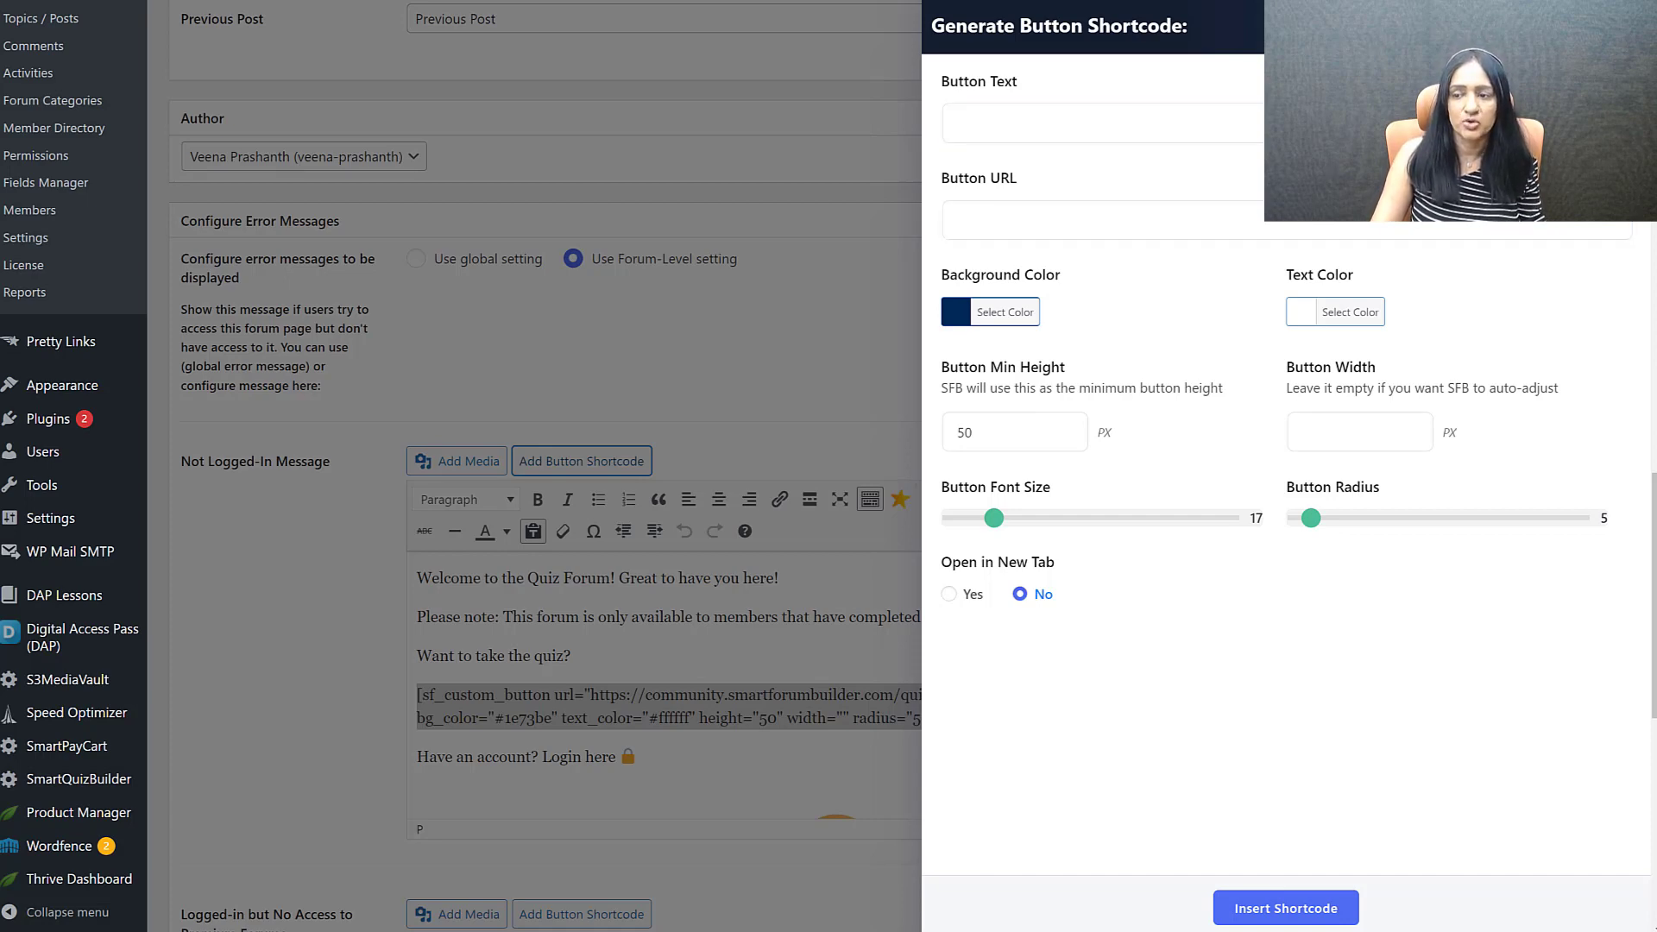
left_click(1628, 25)
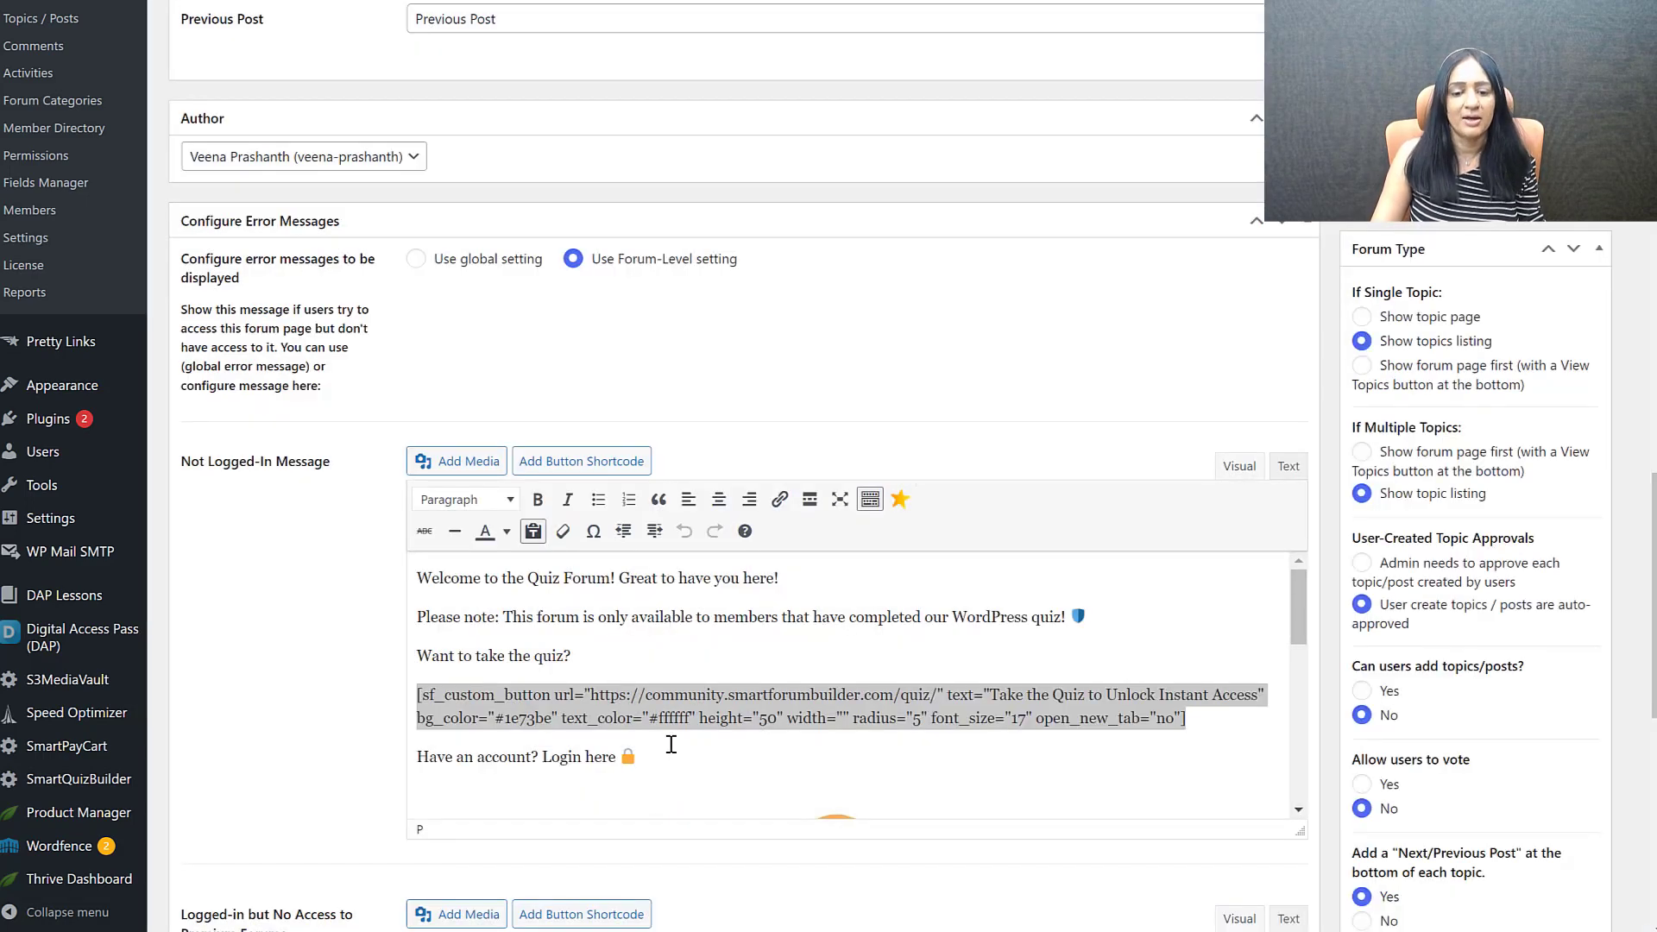
left_click(676, 766)
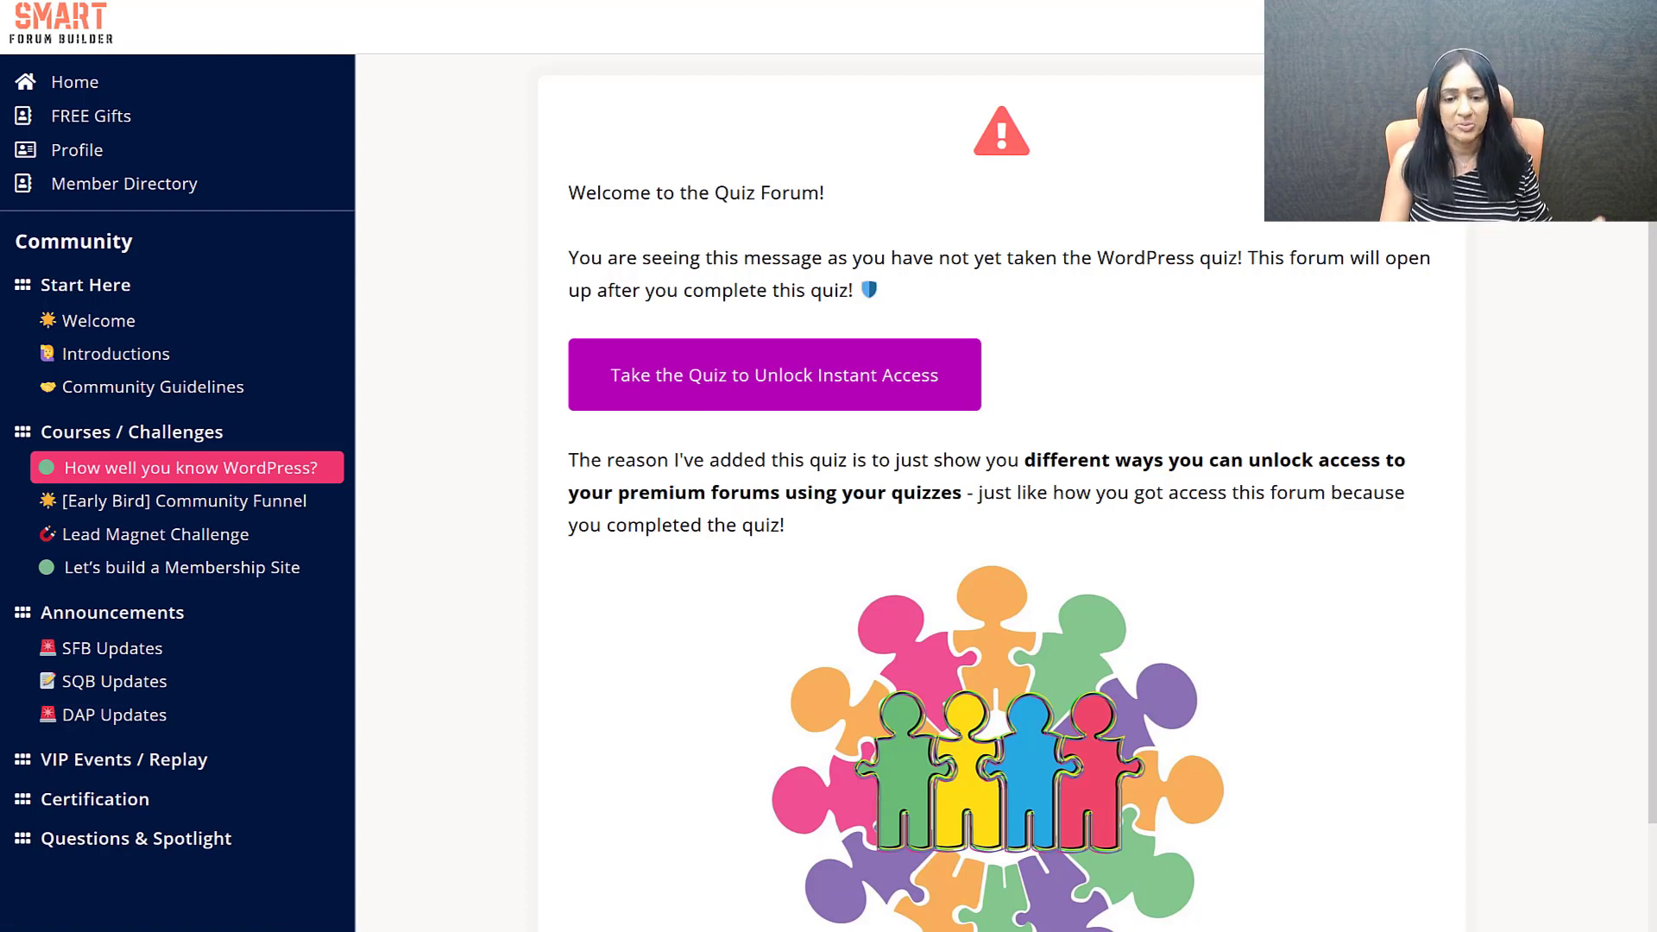
Step: Review the access message on the locked "How well you know WordPress?" forum page and open the linked quiz
scroll(1000, 518, "down", 1)
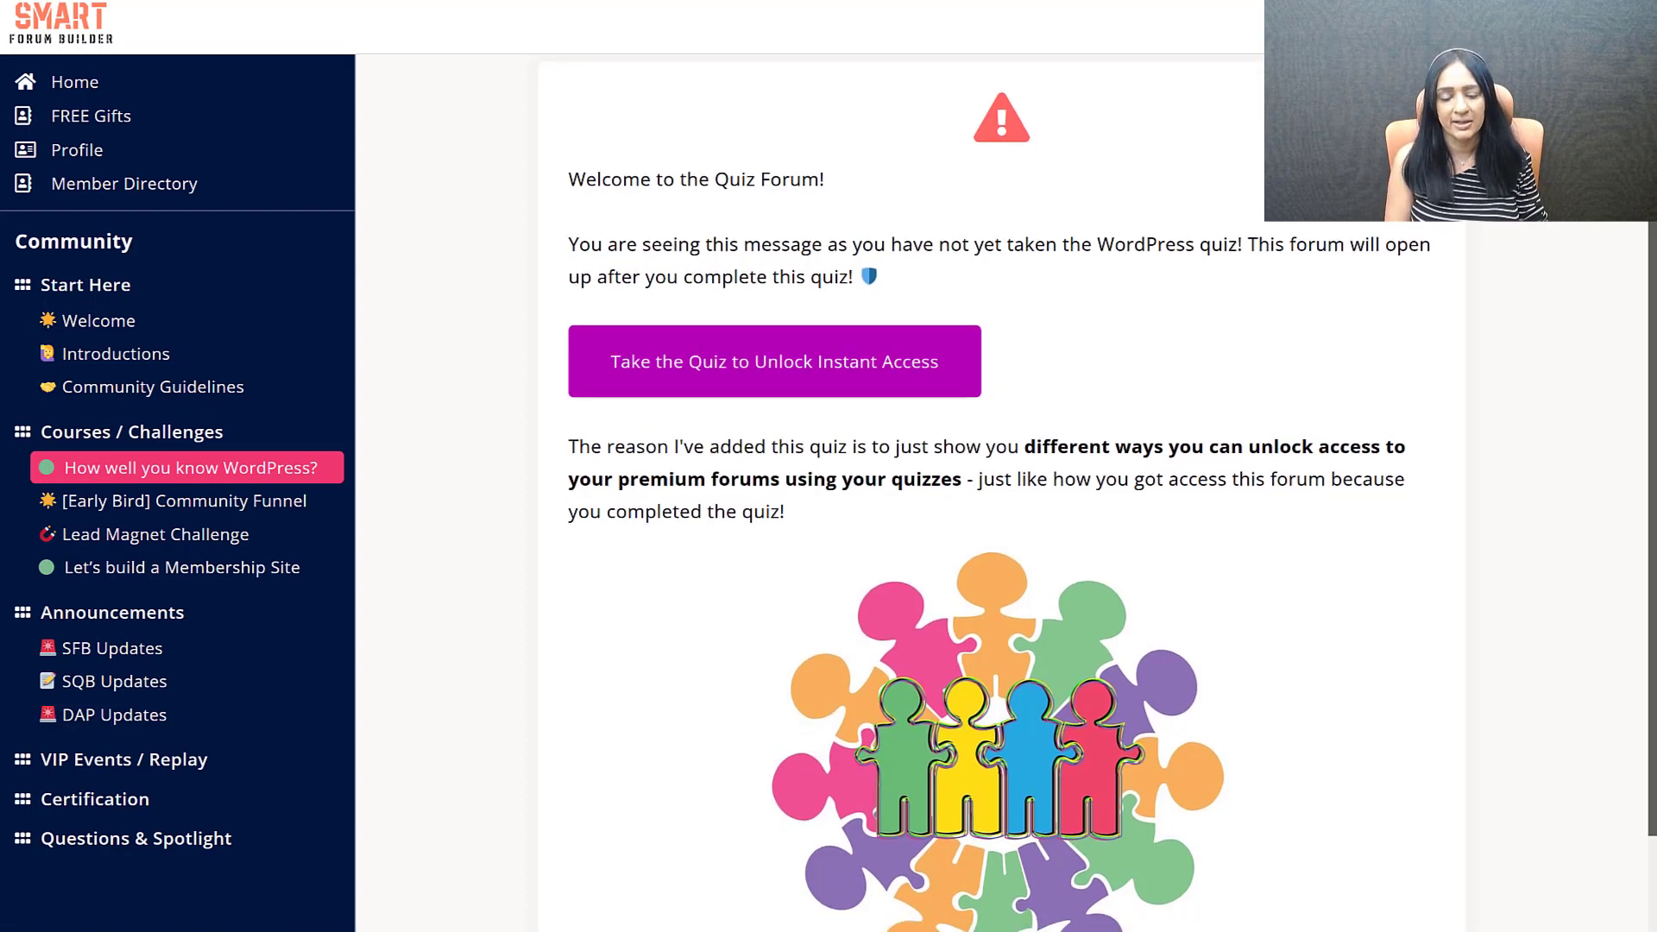
scroll(1429, 362, "down", 1)
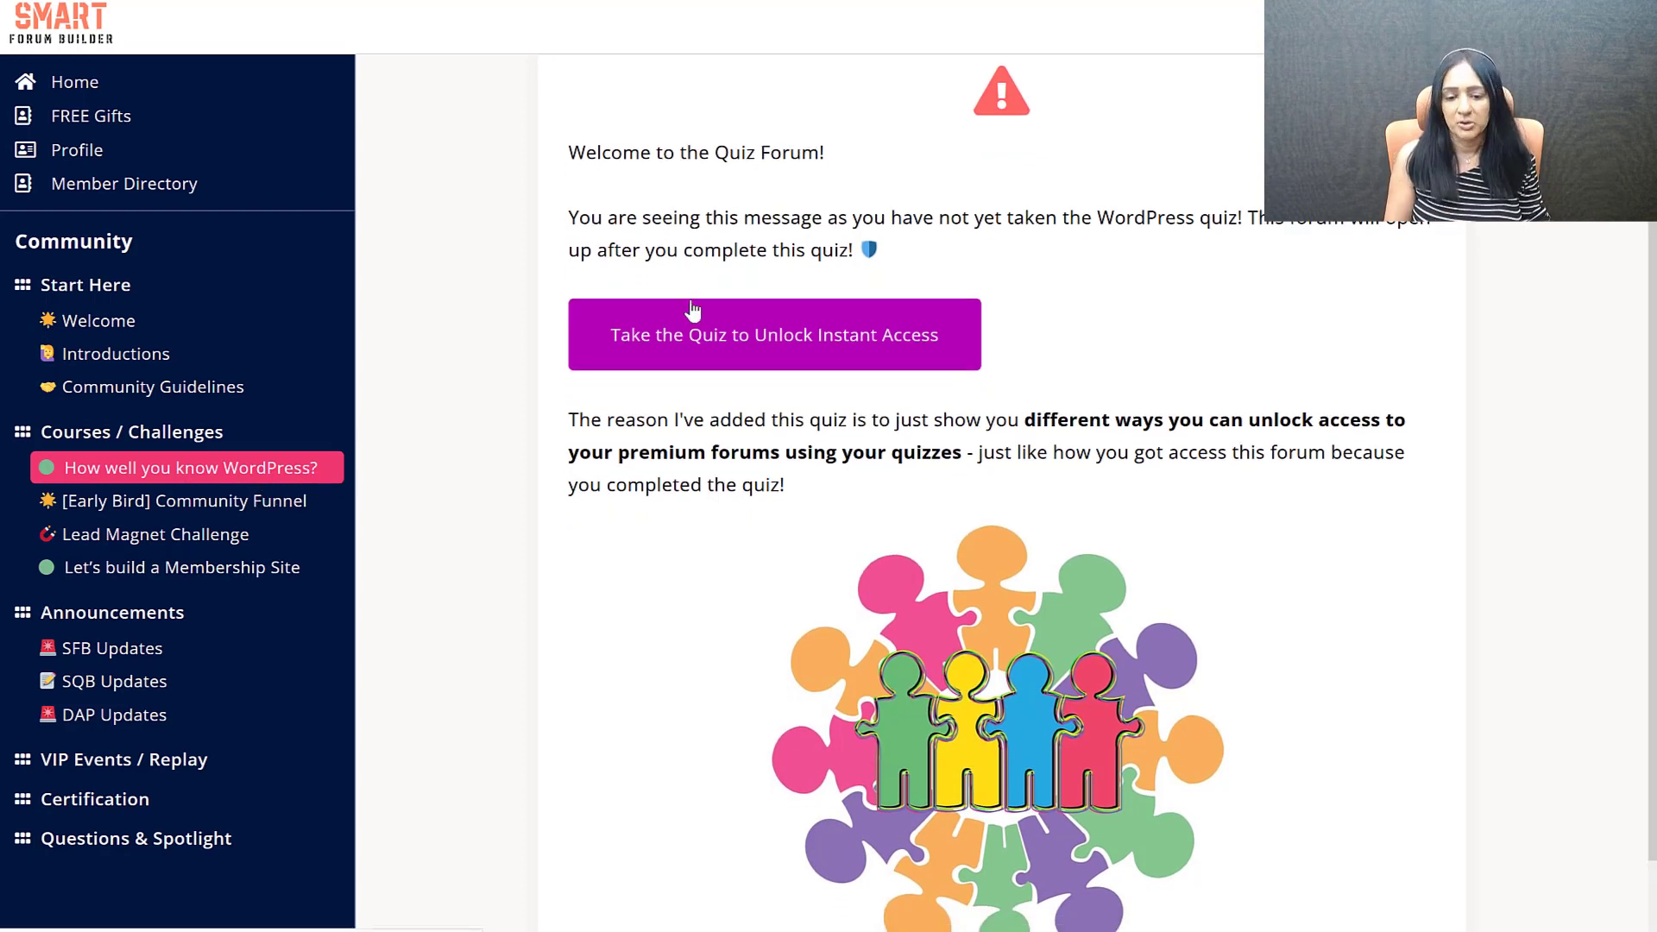
scroll(789, 428, "down", 1)
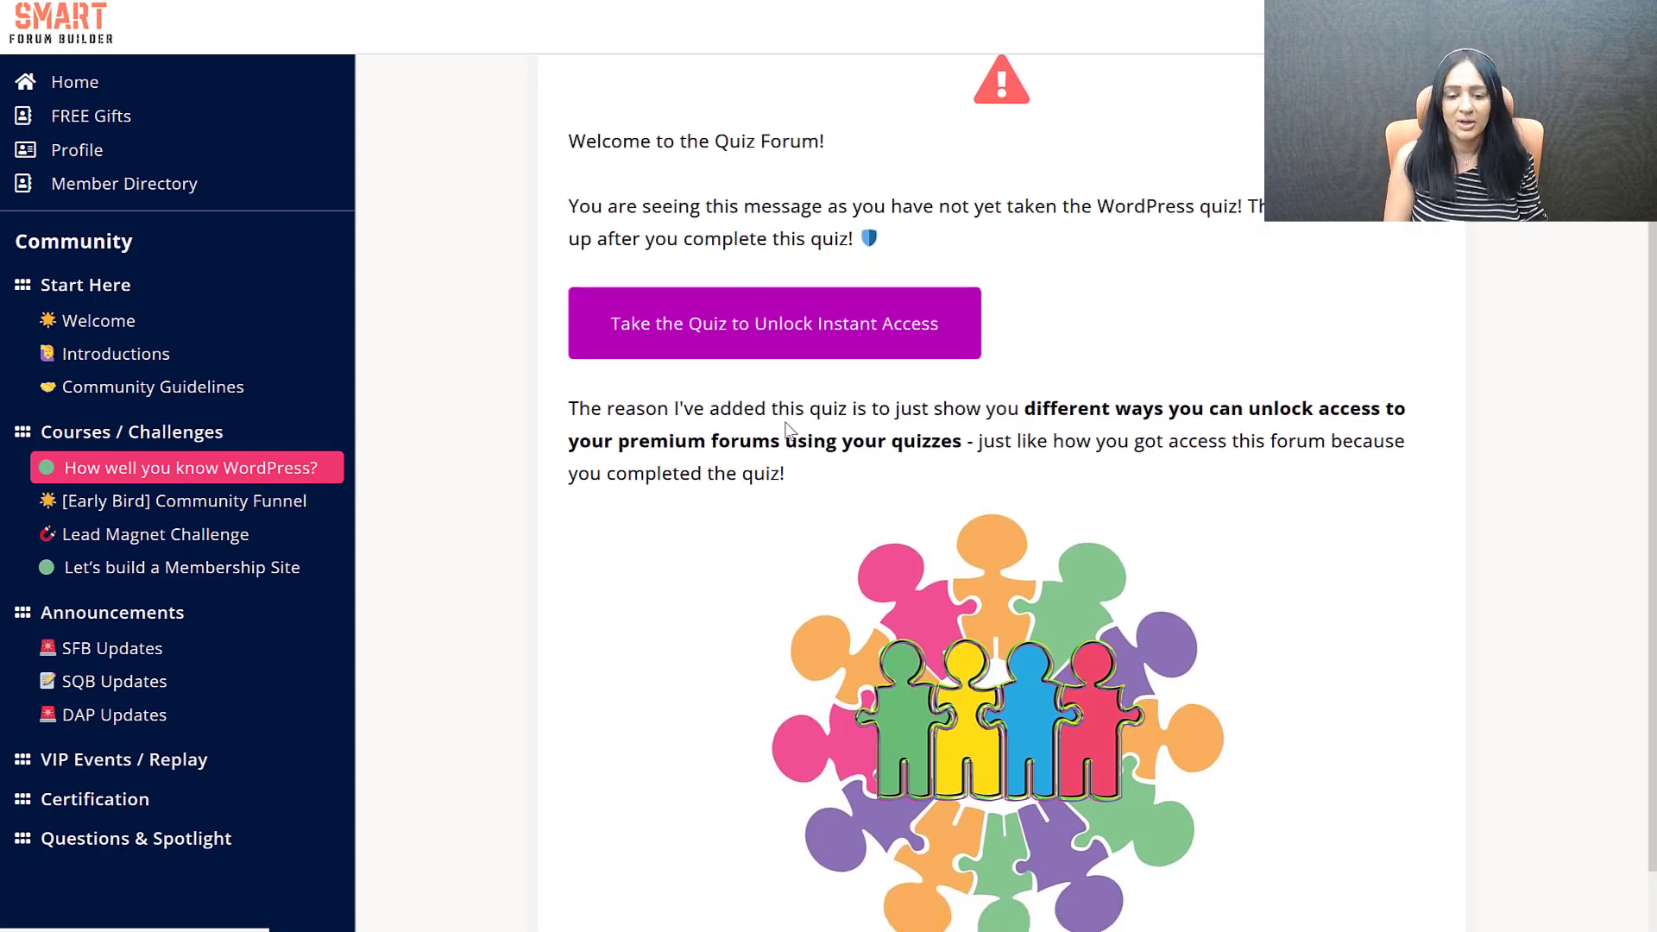
scroll(788, 429, "down", 1)
scroll(788, 428, "up", 1)
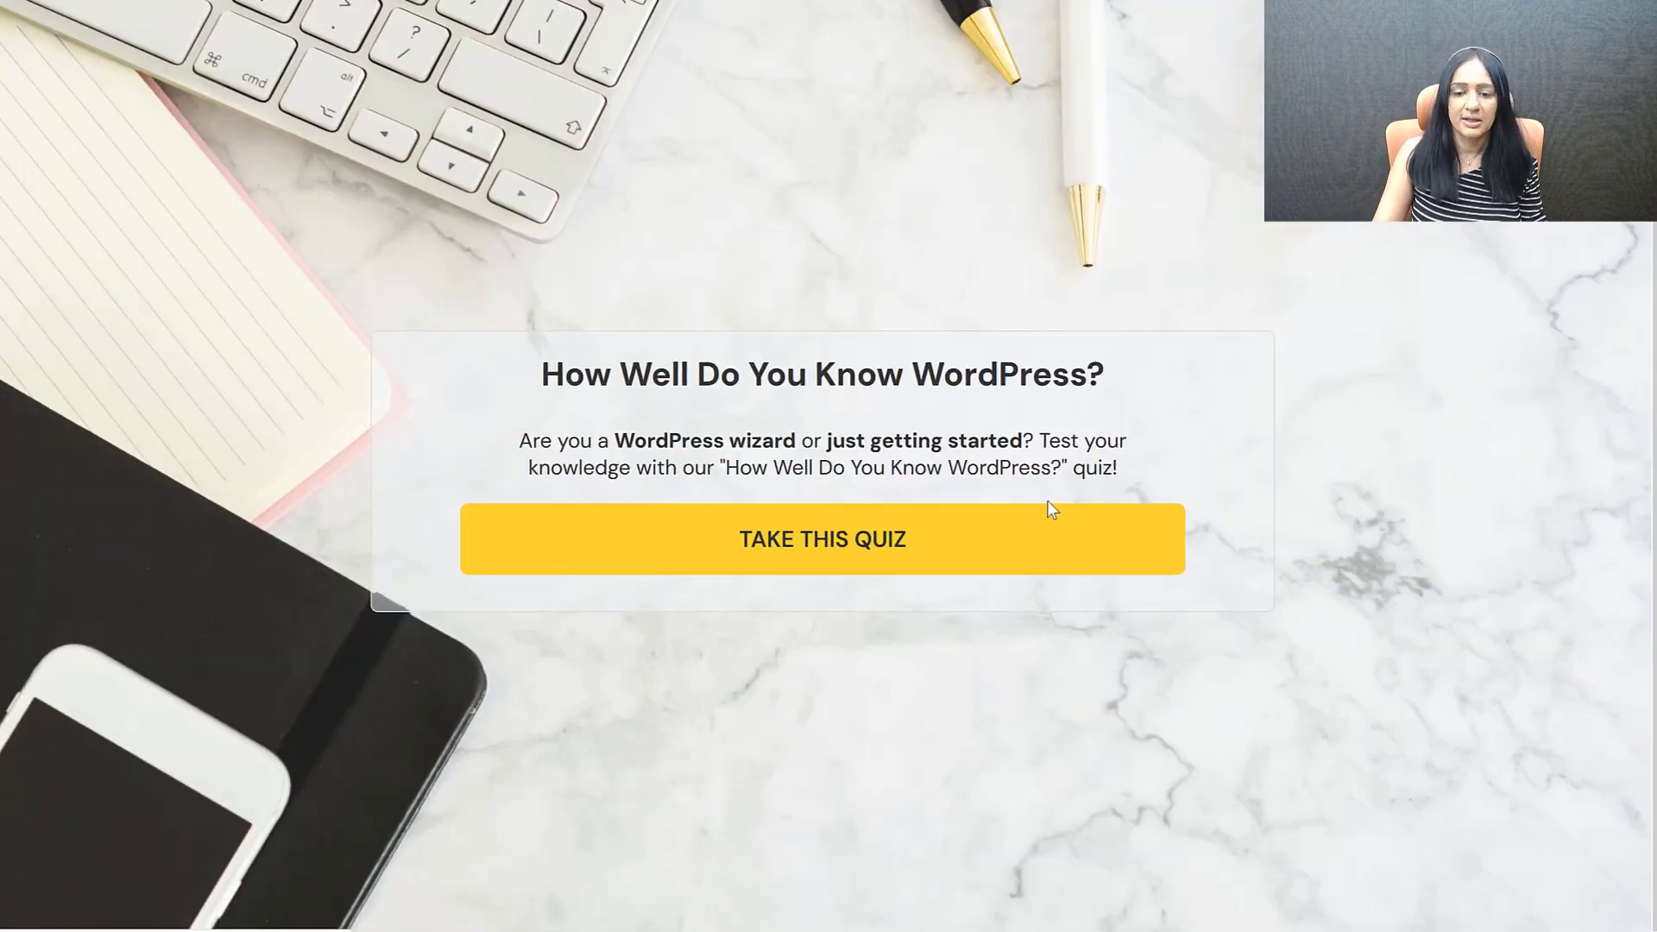
Step: Take the "How Well Do You Know WordPress?" quiz, answering its questions with choices such as "By using themes" until the result screen
left_click(1052, 513)
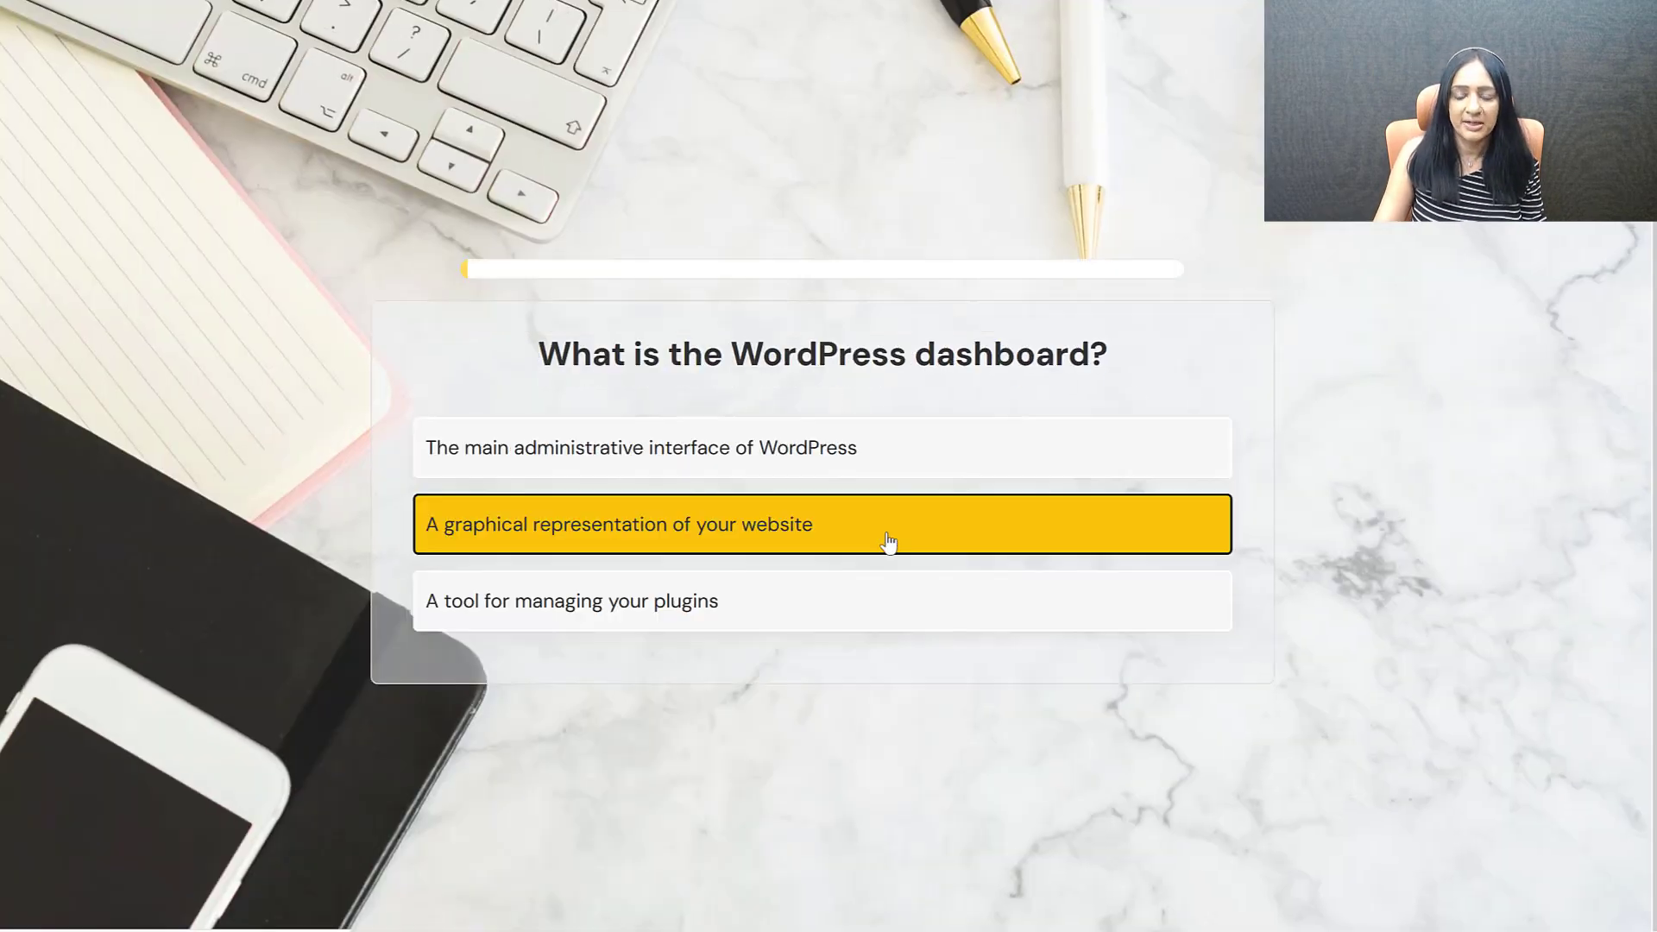
left_click(607, 462)
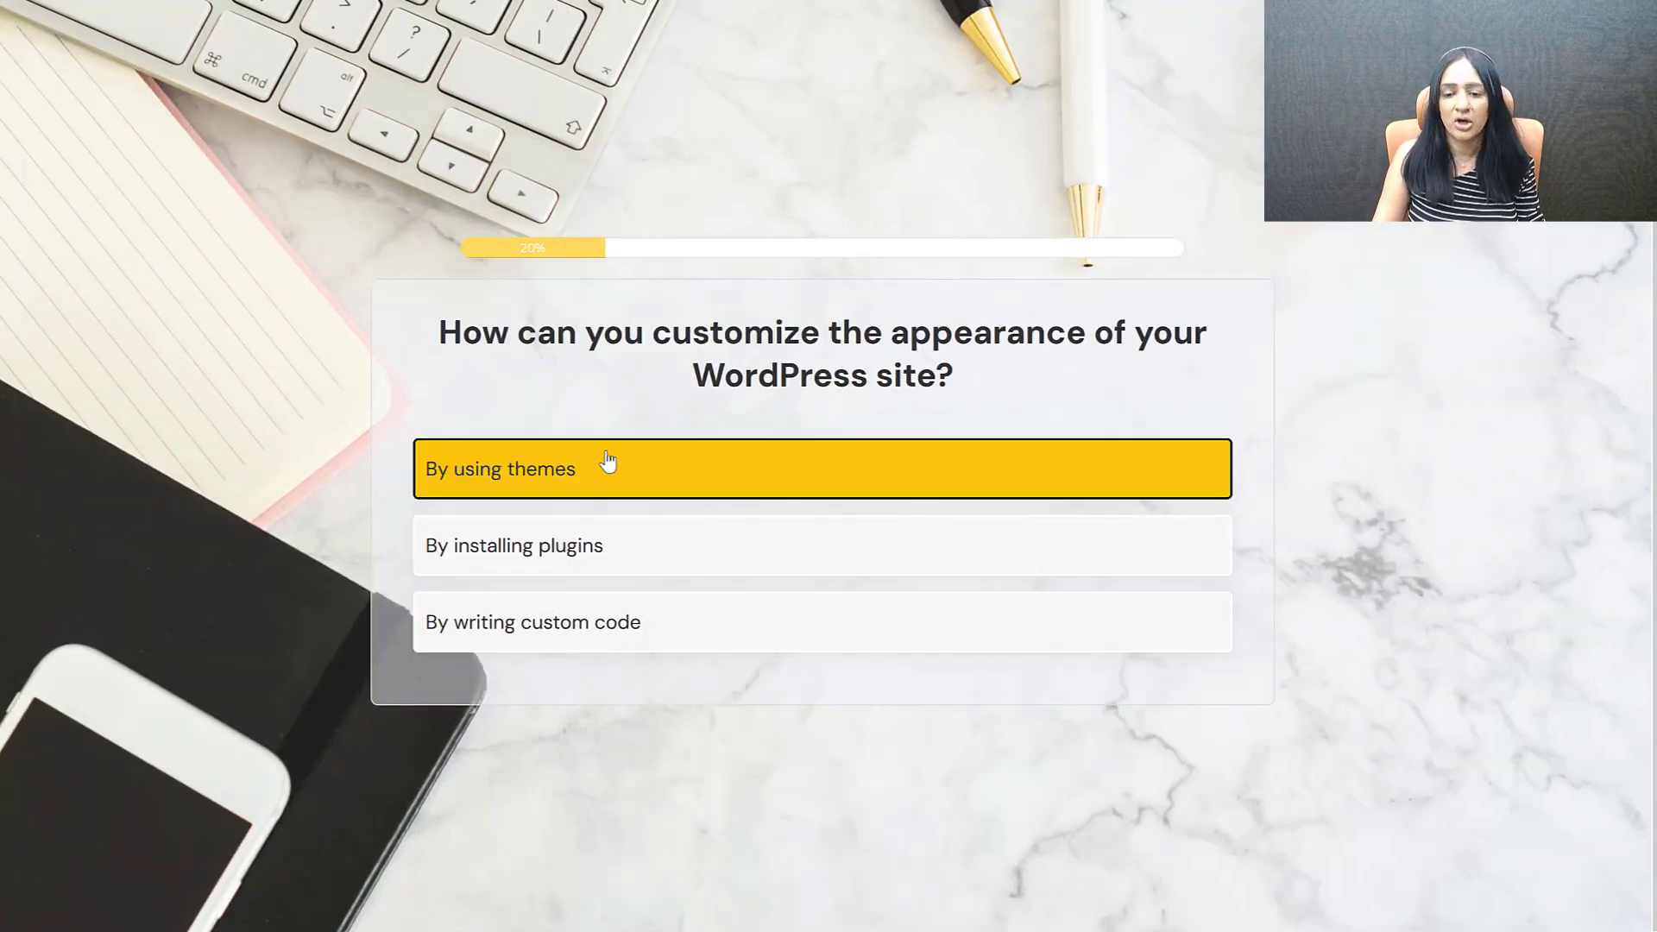
left_click(607, 464)
left_click(603, 524)
left_click(725, 472)
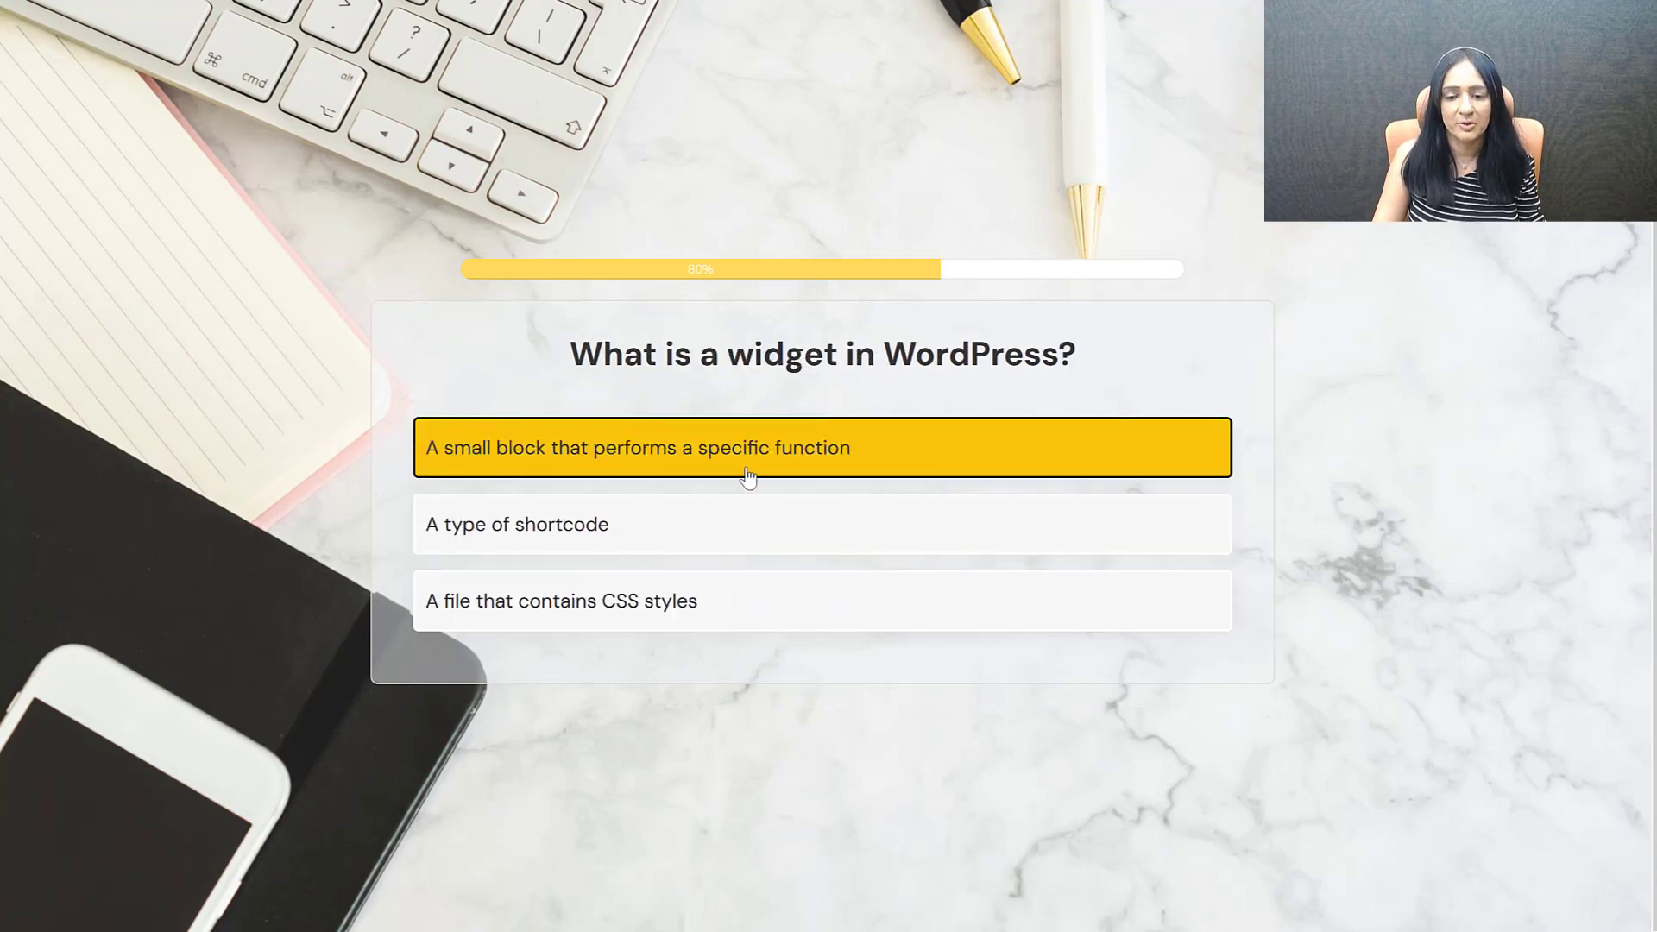
left_click(978, 443)
left_click(904, 606)
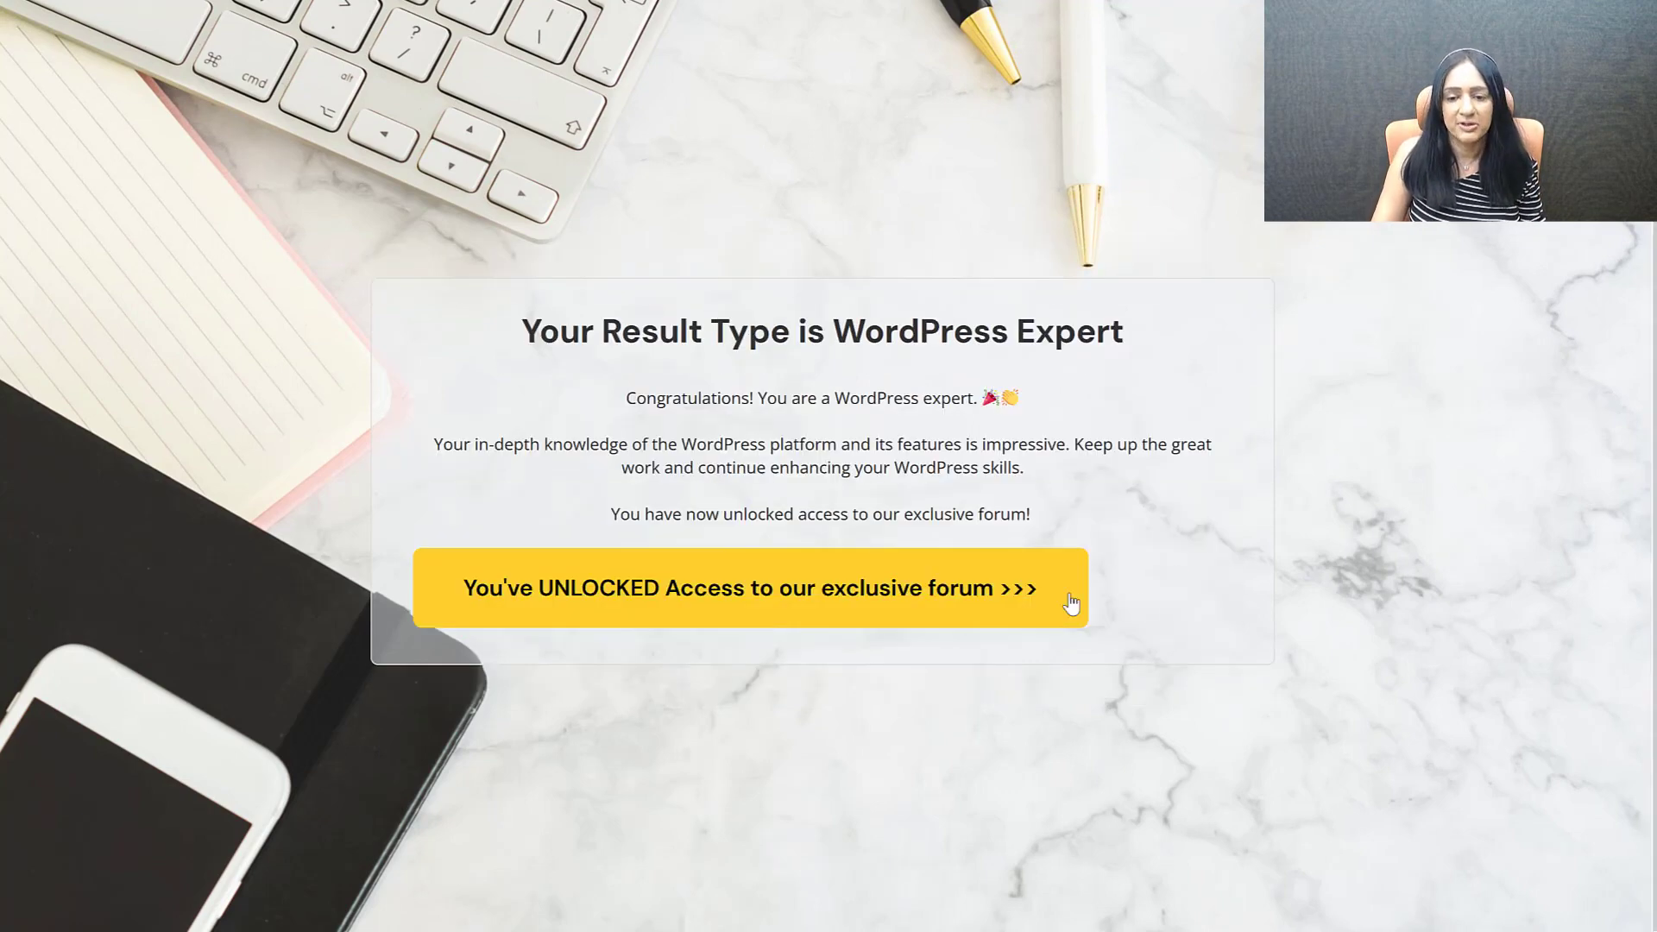
Step: Open the unlocked forum from the quiz result and examine its congratulation text and quiz outcome line
left_click(856, 588)
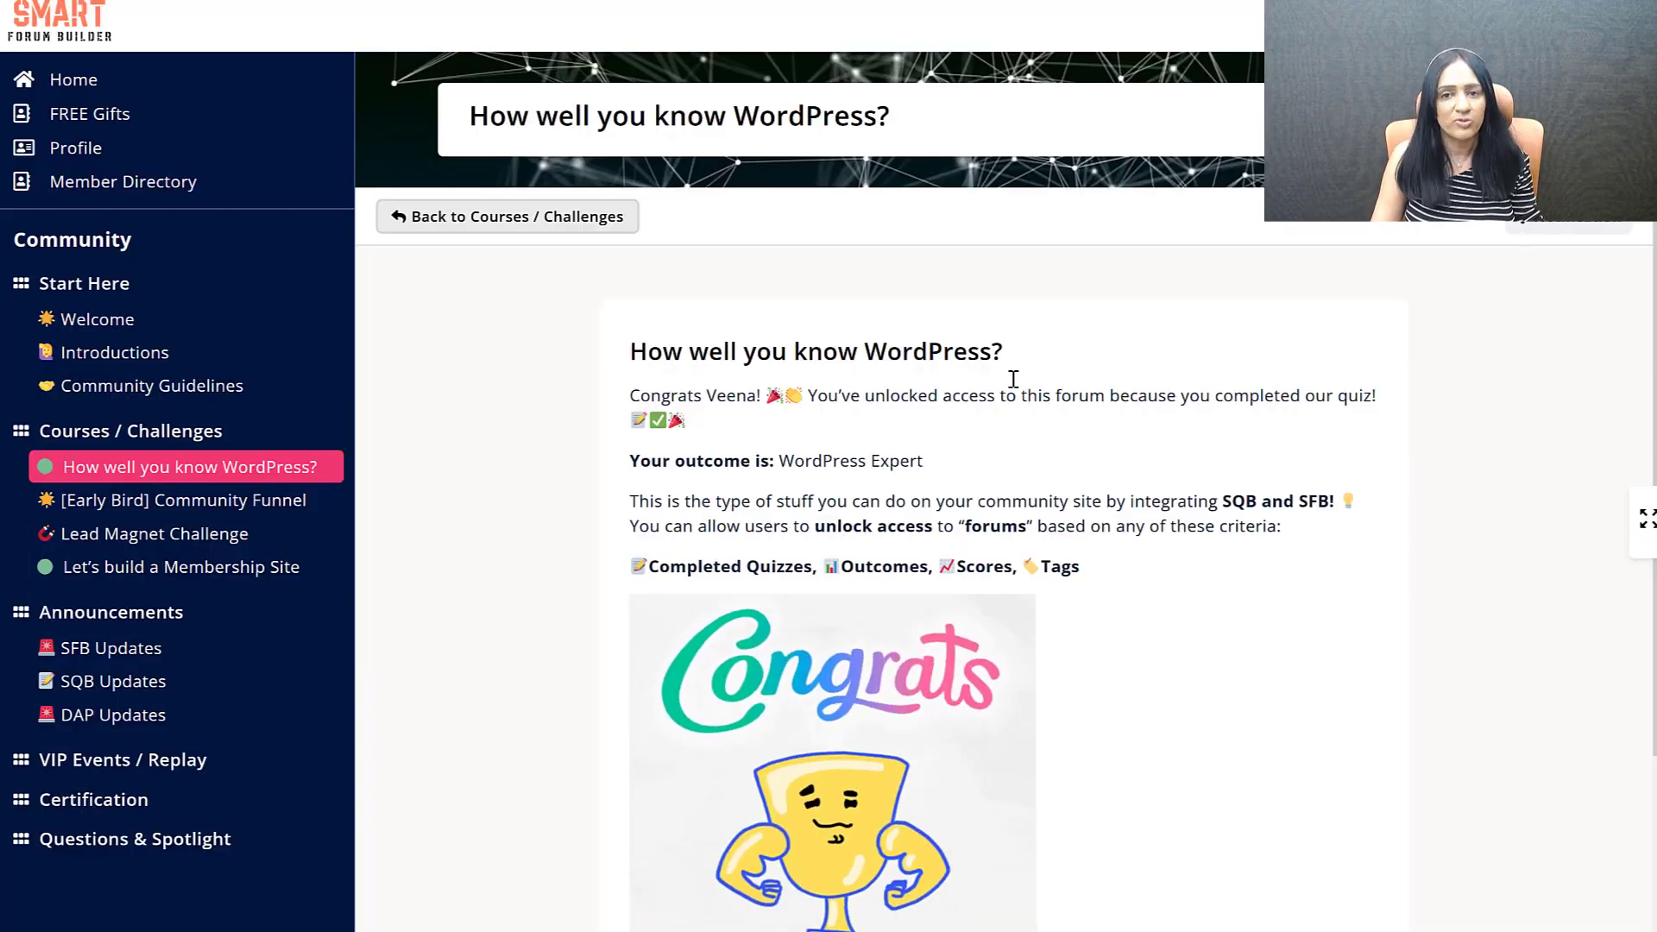
left_click_drag(813, 397, 770, 460)
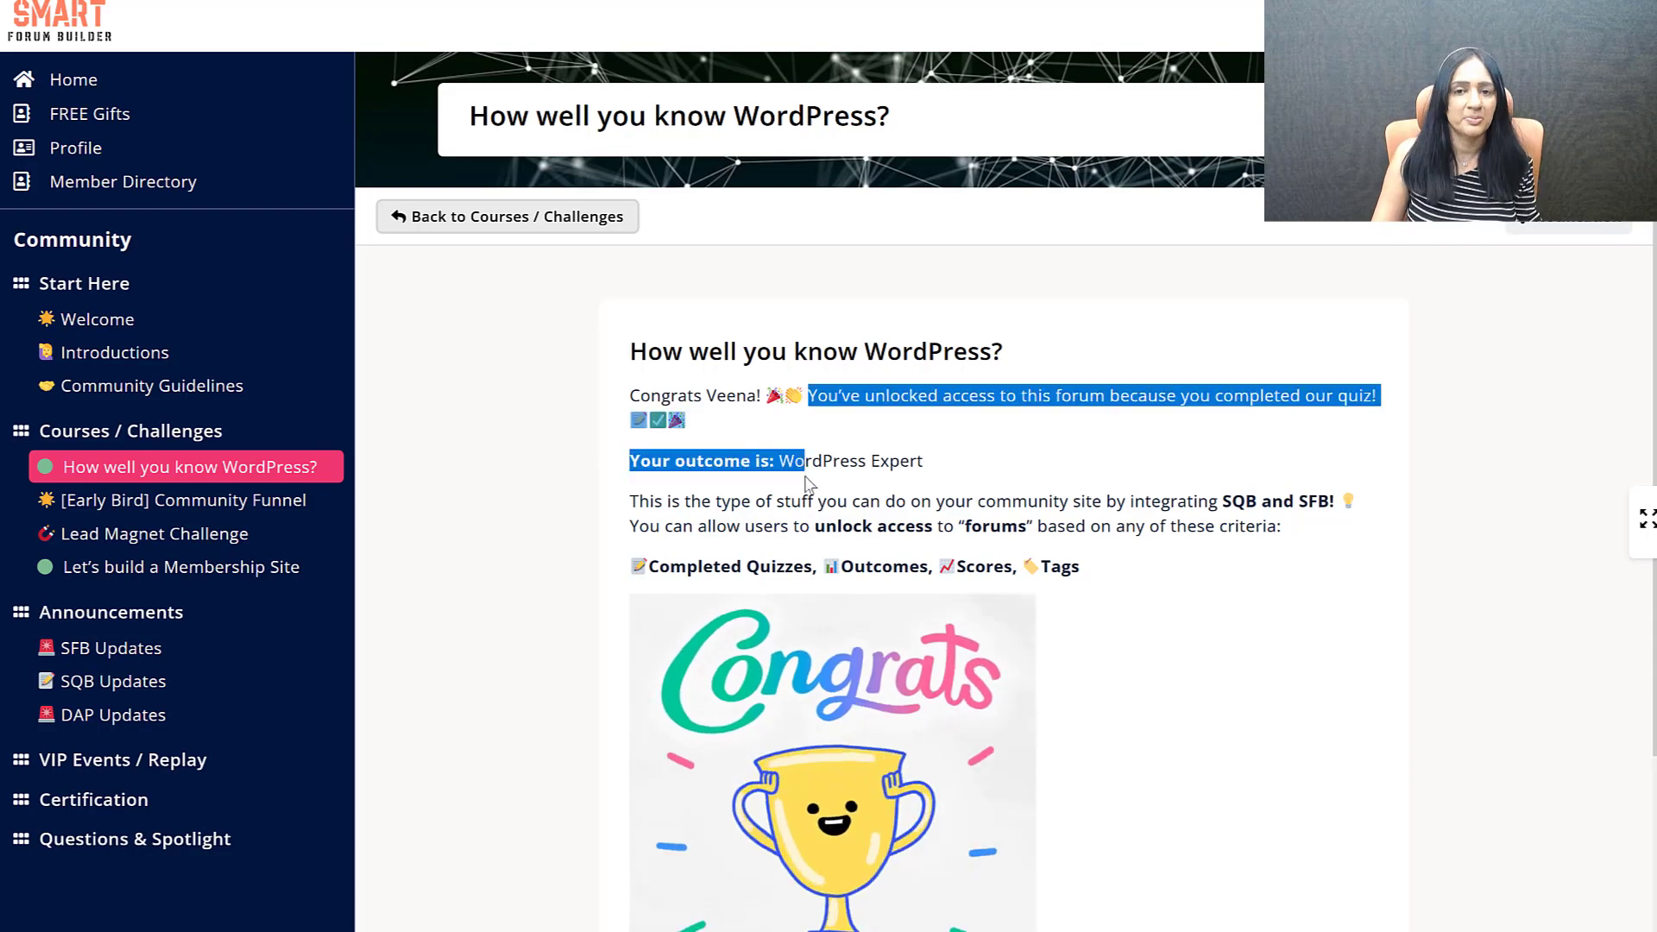
left_click(1546, 480)
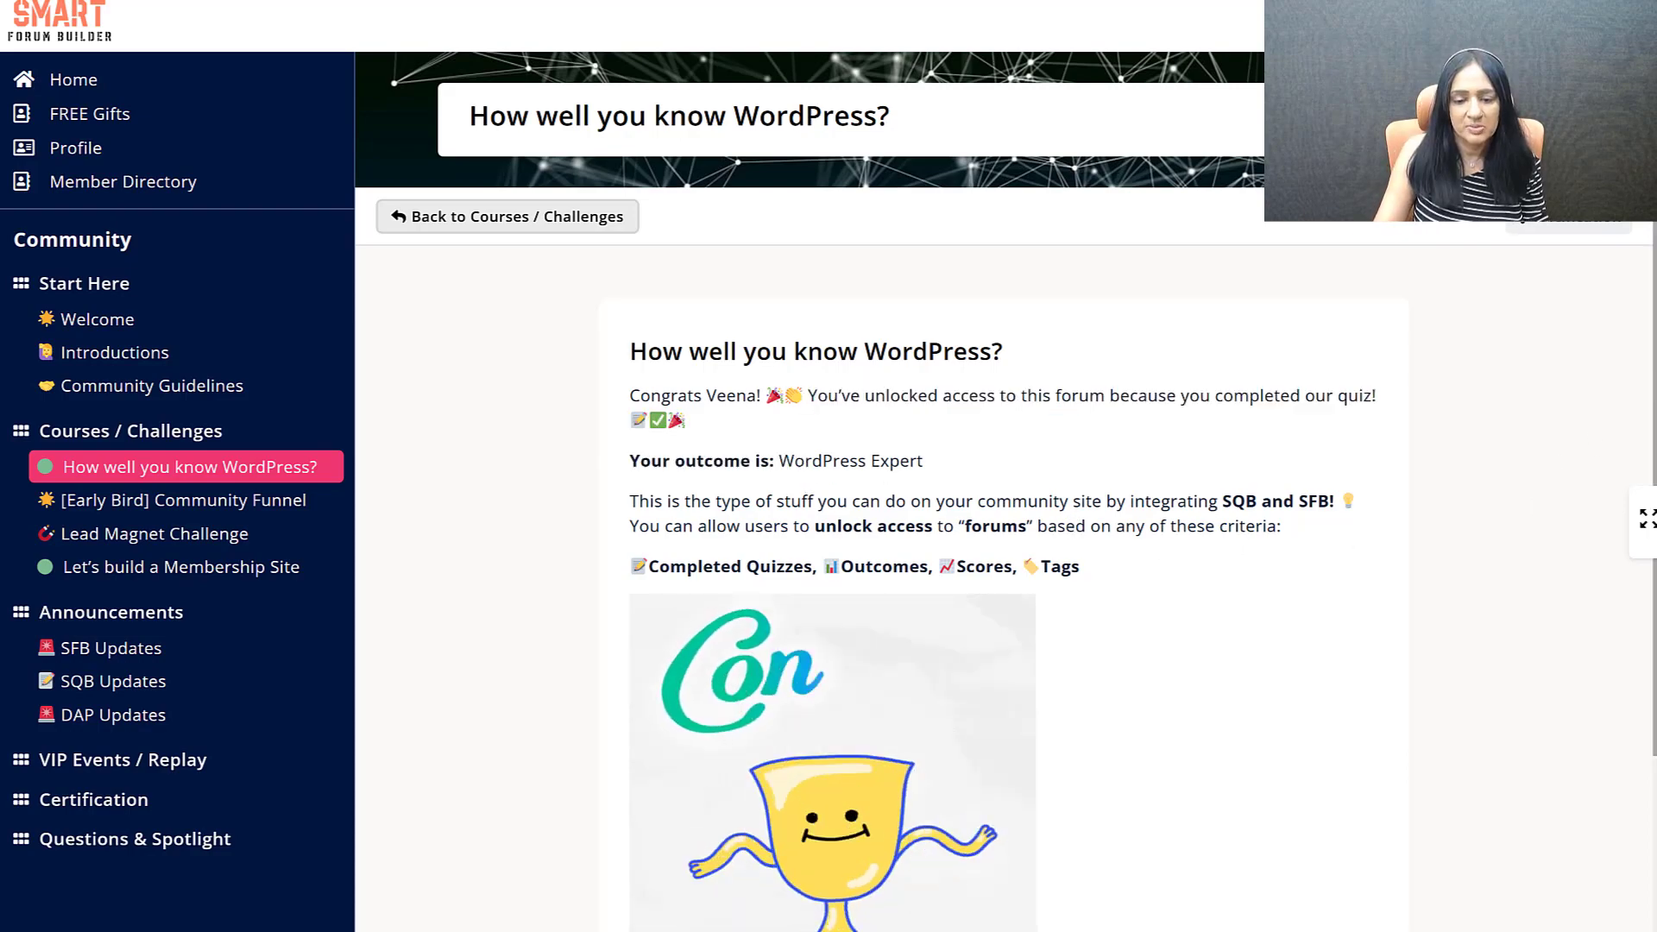
Step: Show the Not Logged-In Message as code, select all of it, and go to the Logged-in but No Access to Premium Forums message
scroll(1642, 411, "down", 1)
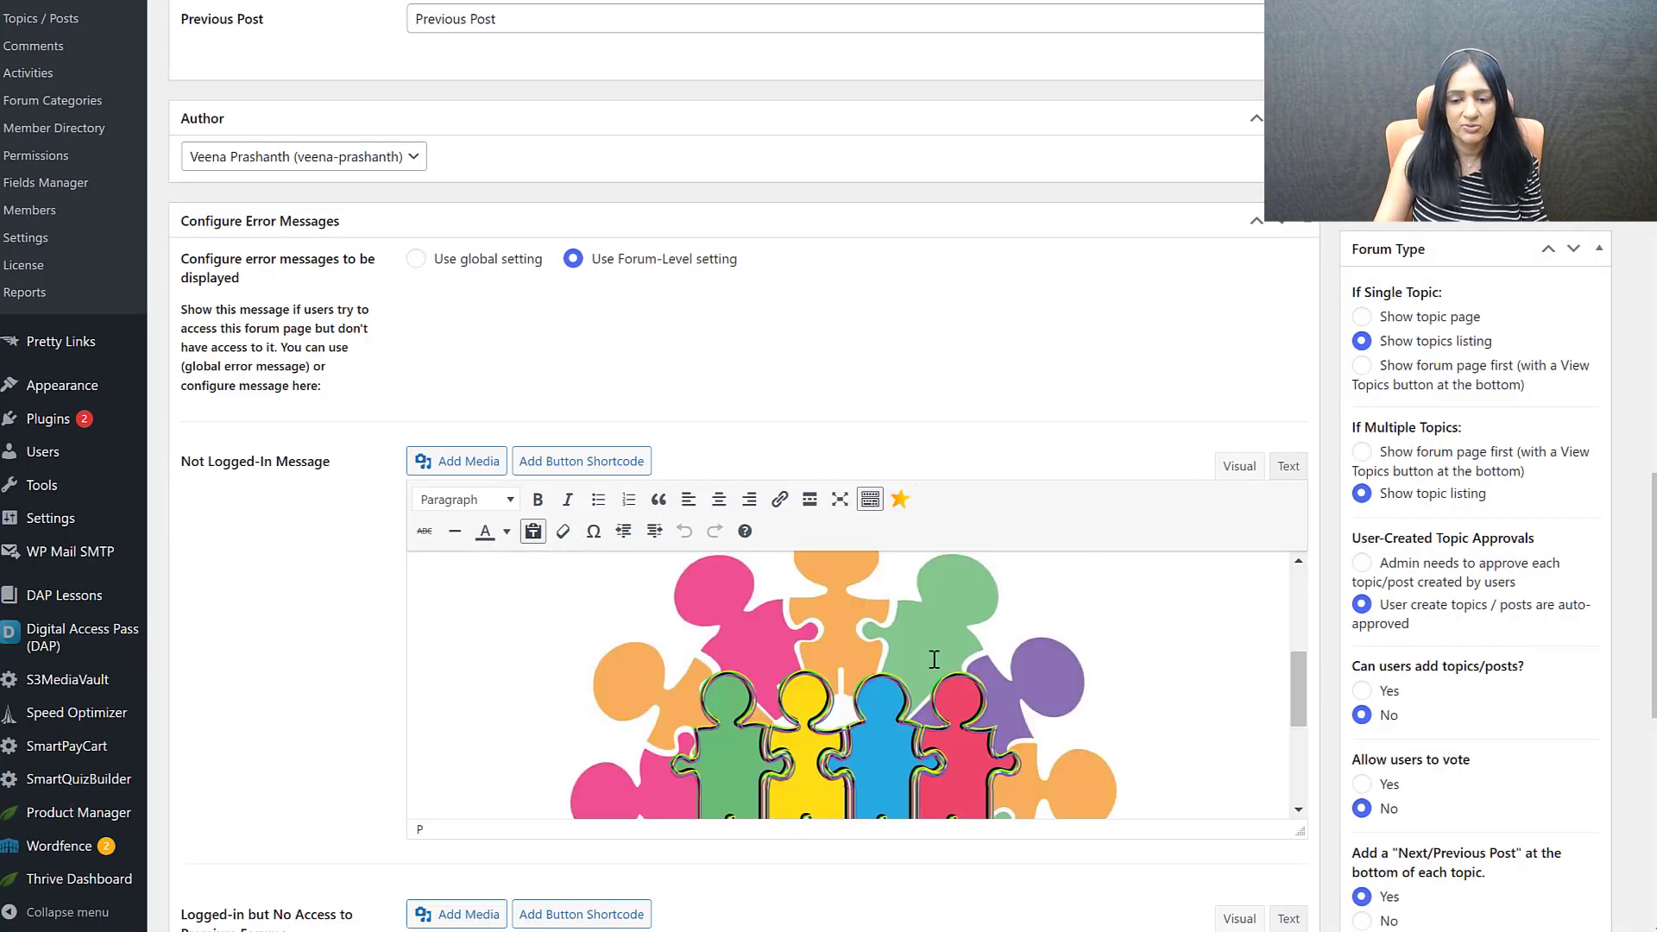
scroll(934, 658, "down", 5)
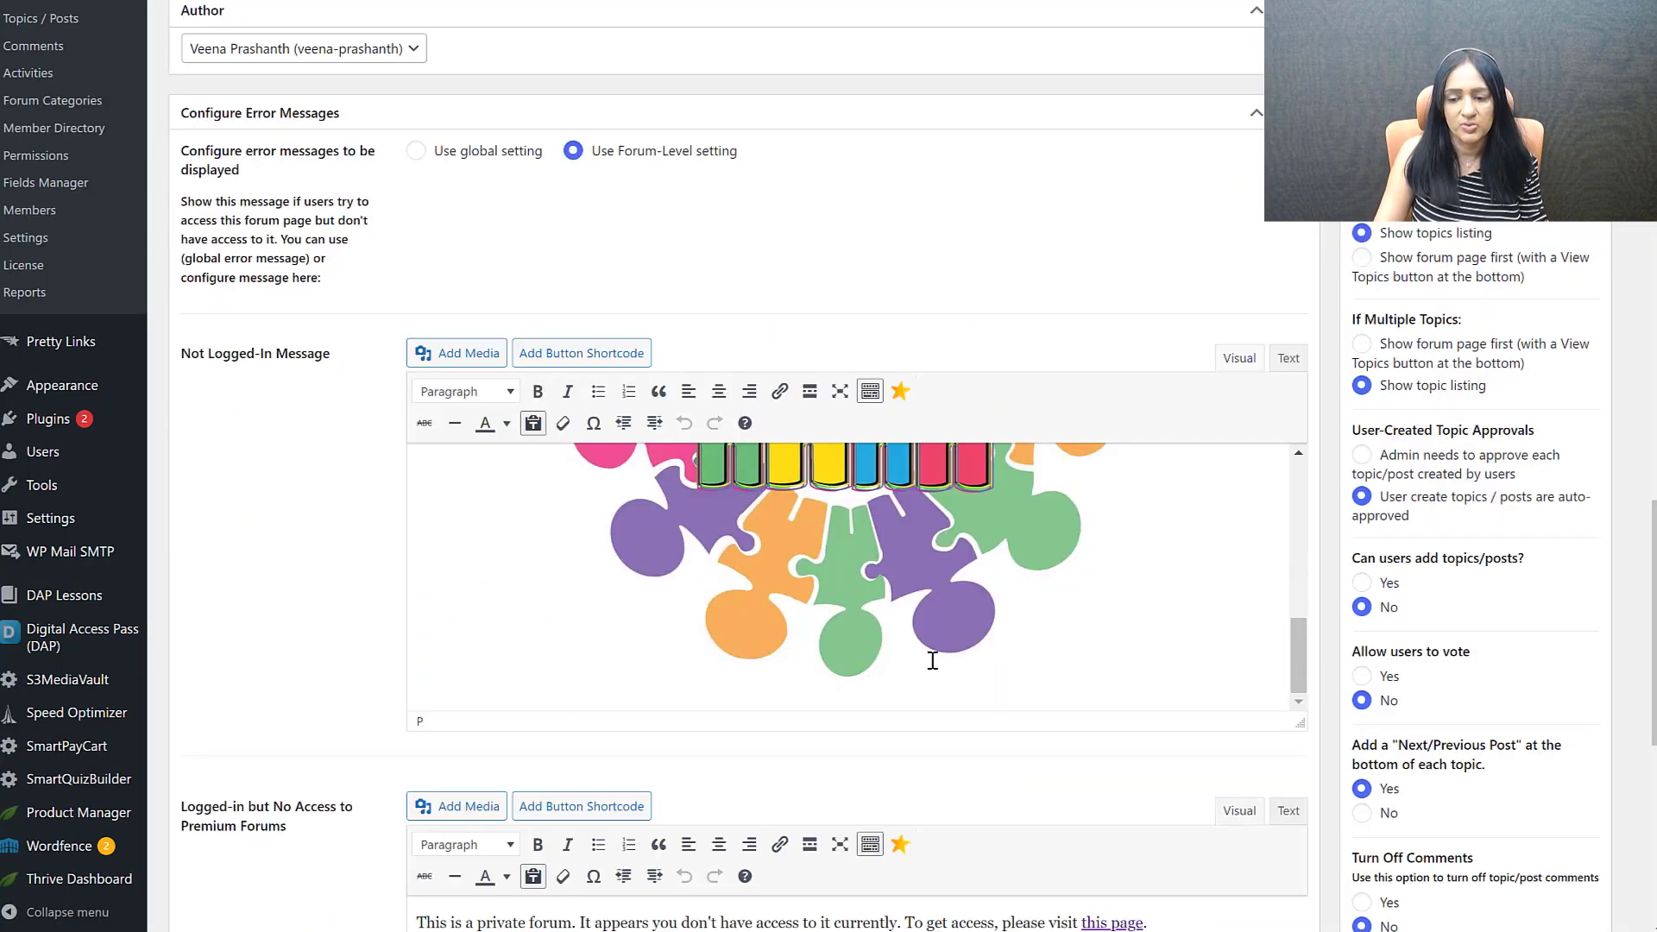
scroll(941, 691, "up", 2)
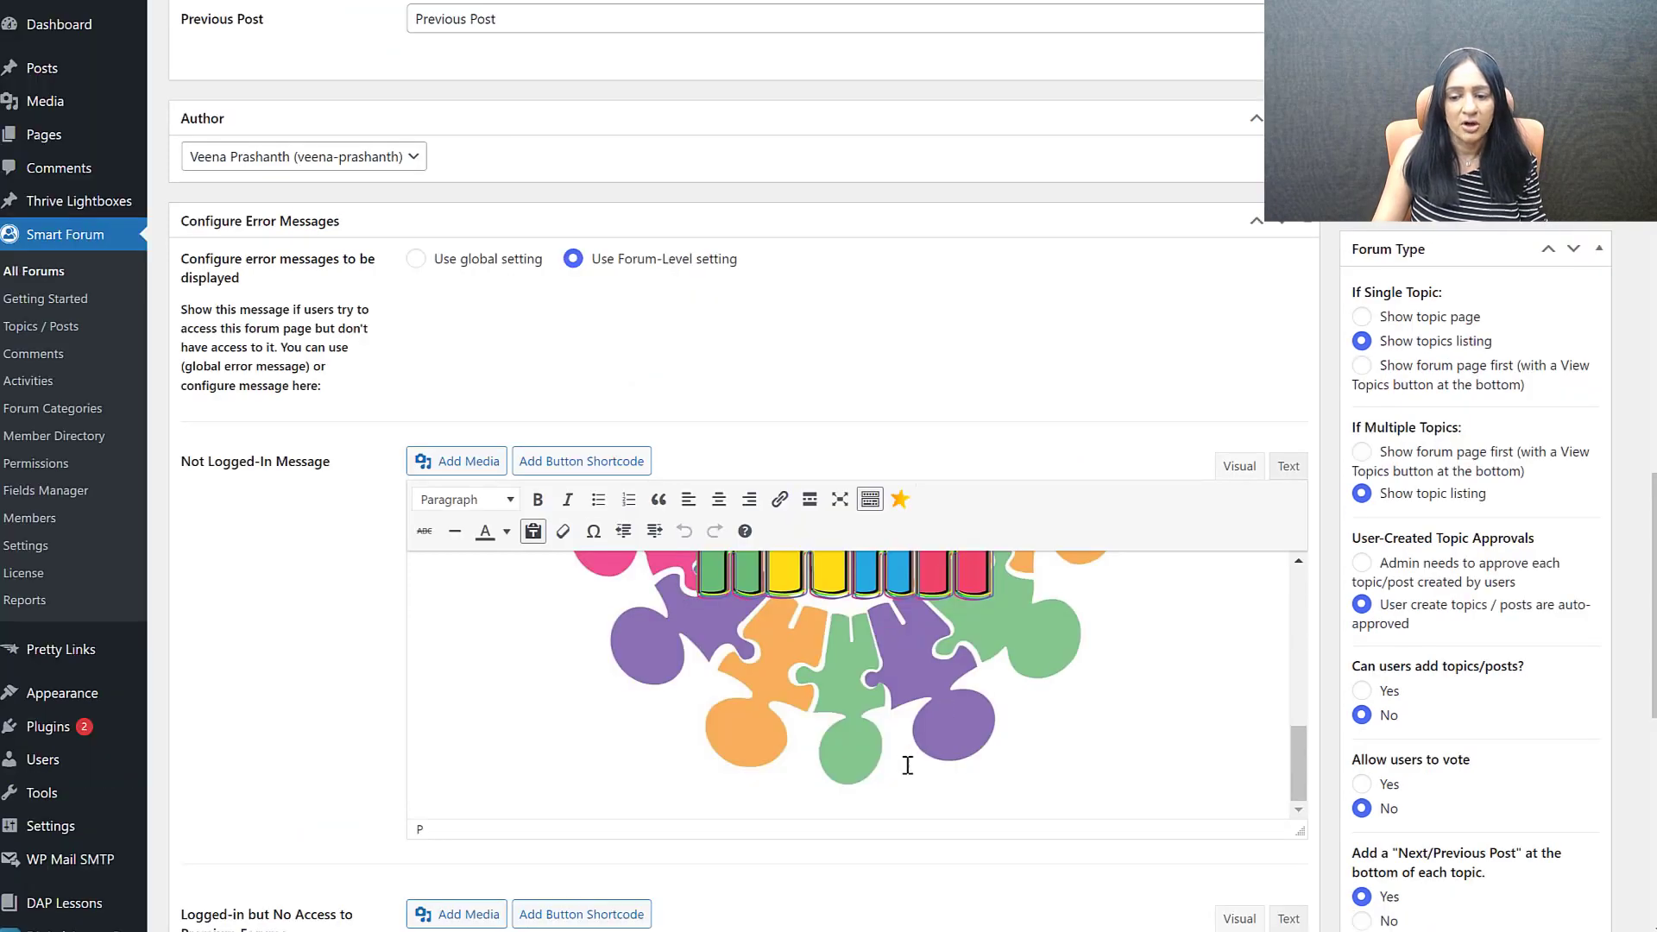
left_click(1287, 467)
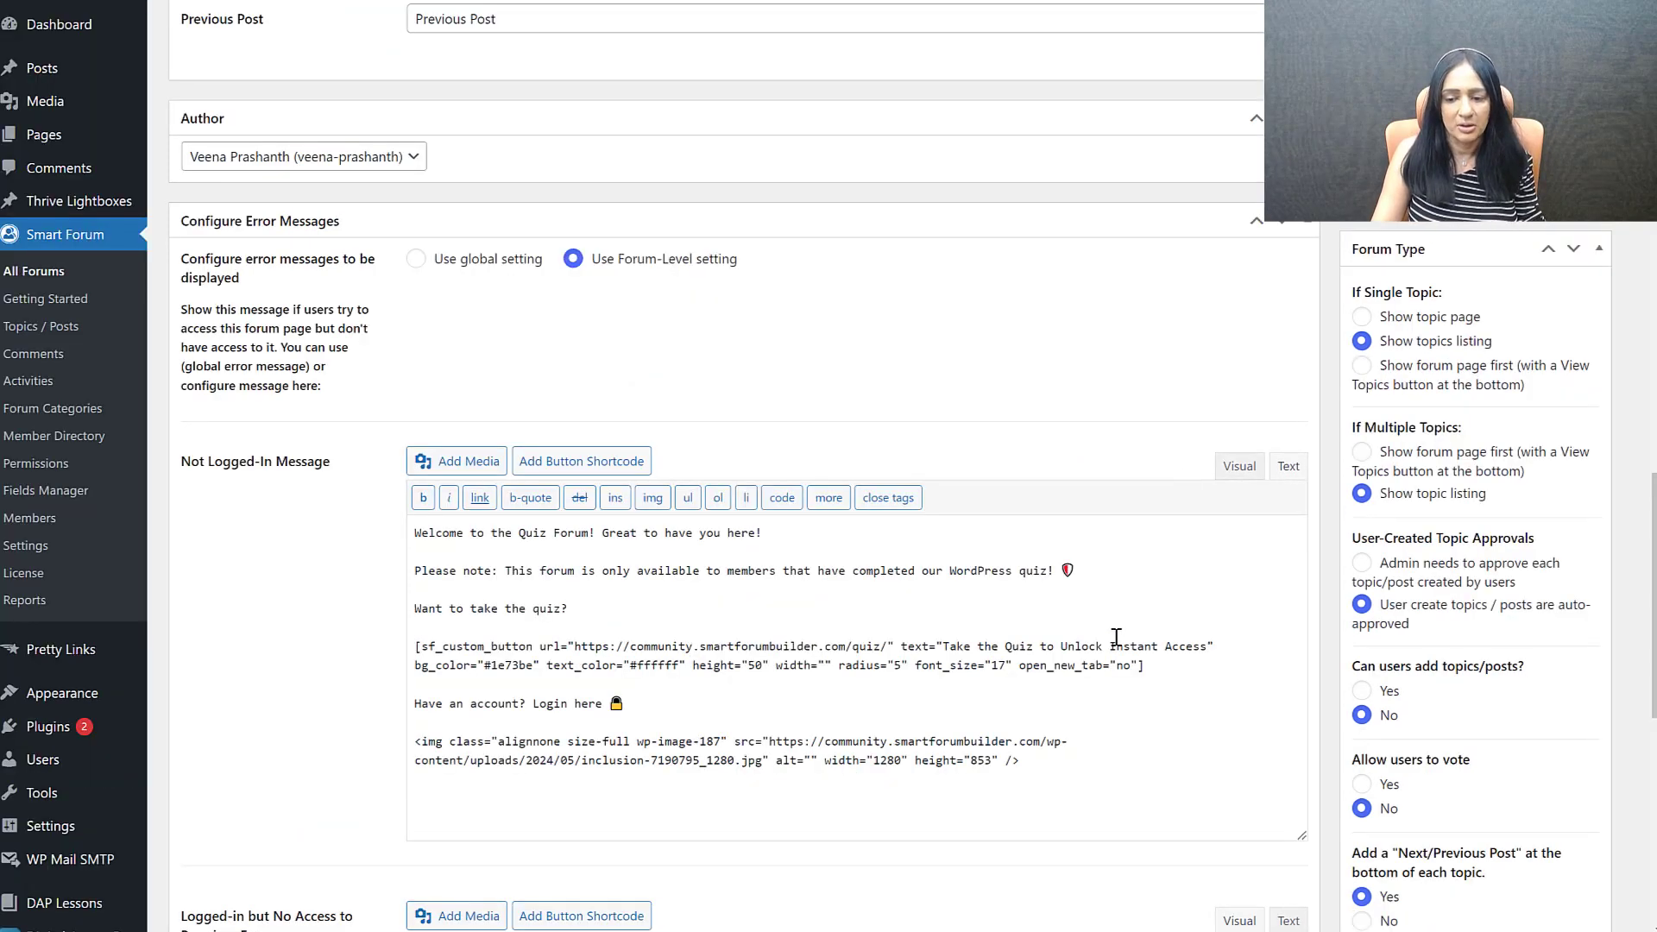
key("ctrl+a")
scroll(1079, 680, "down", 9)
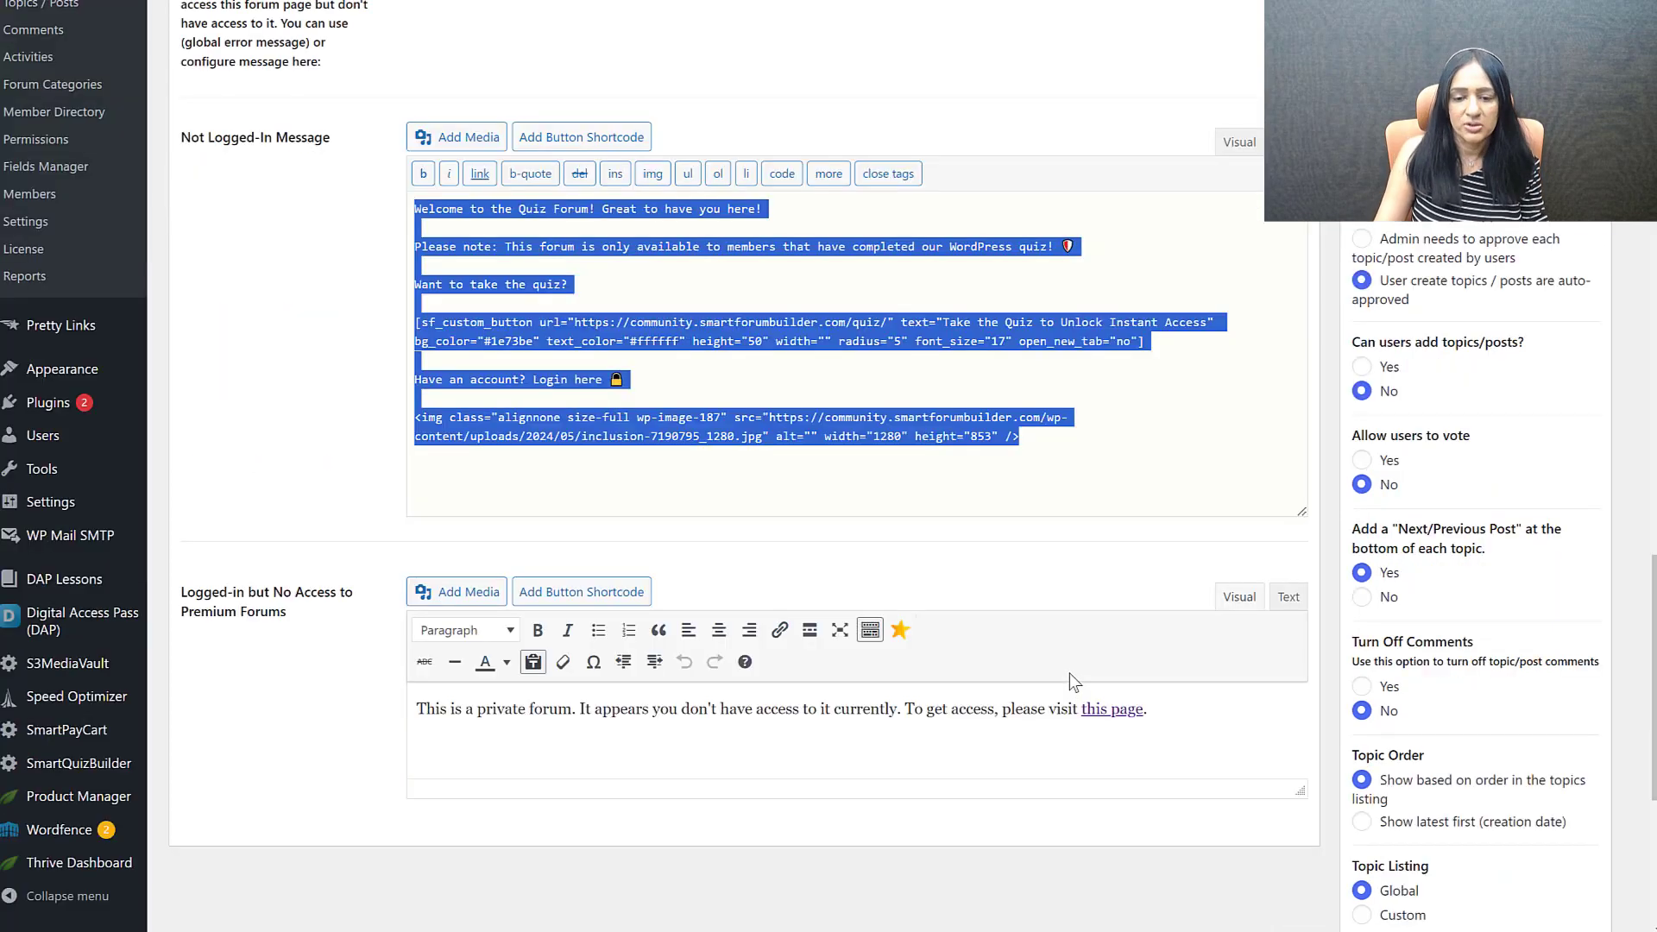
scroll(497, 316, "up", 1)
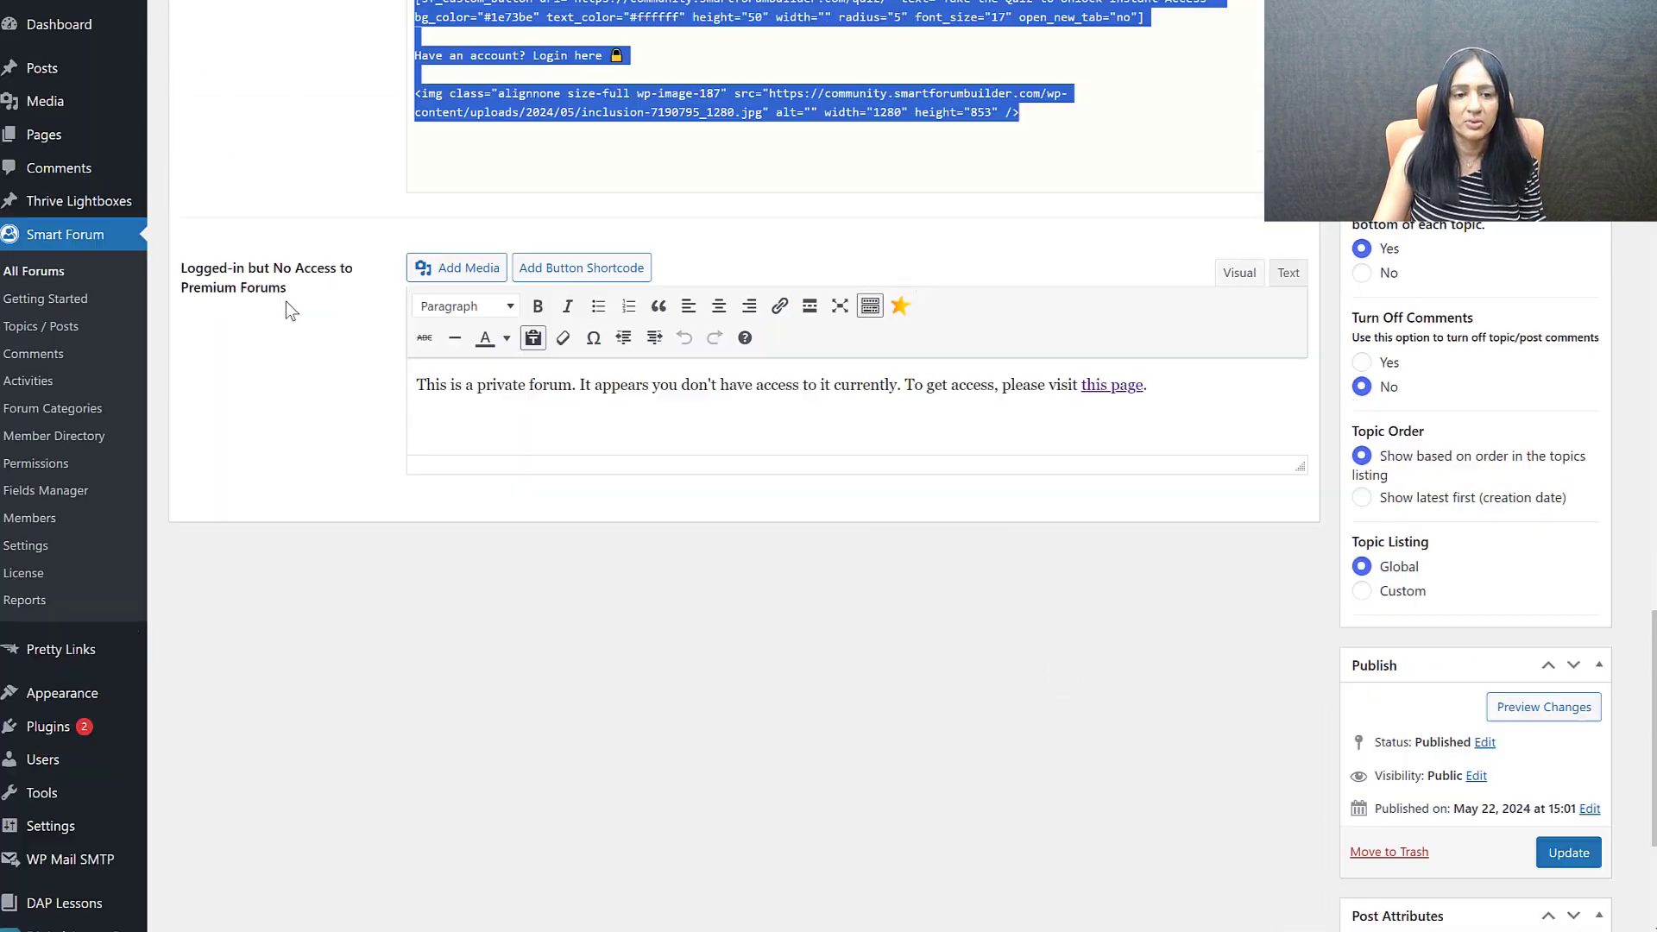
scroll(275, 347, "up", 1)
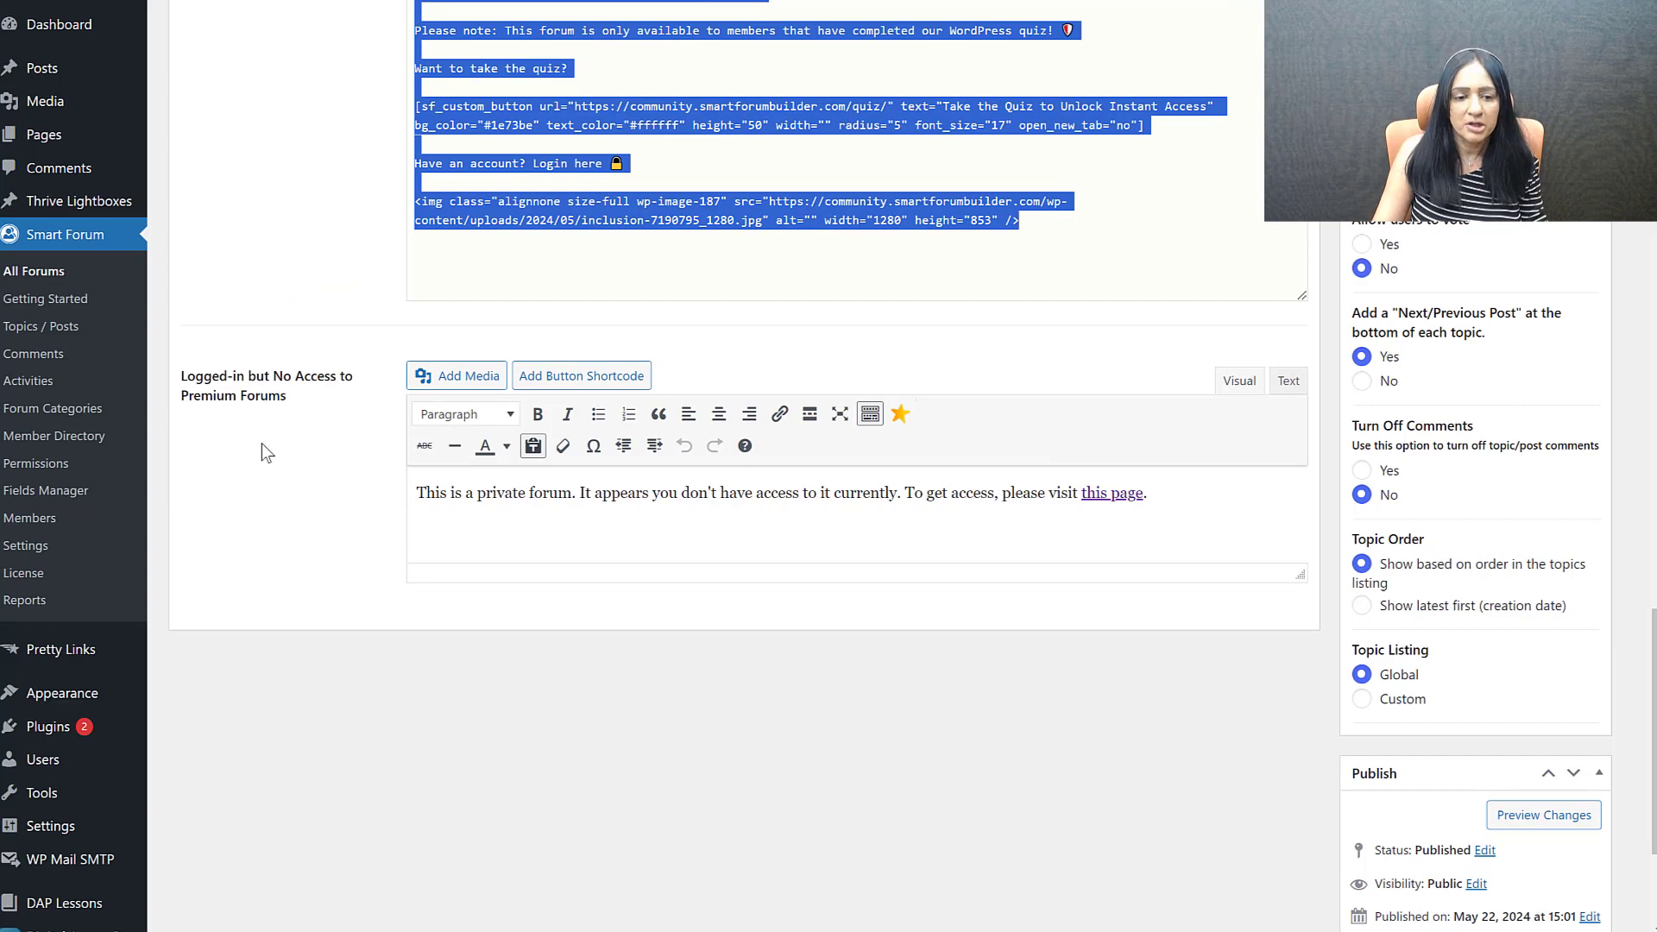
left_click(1196, 498)
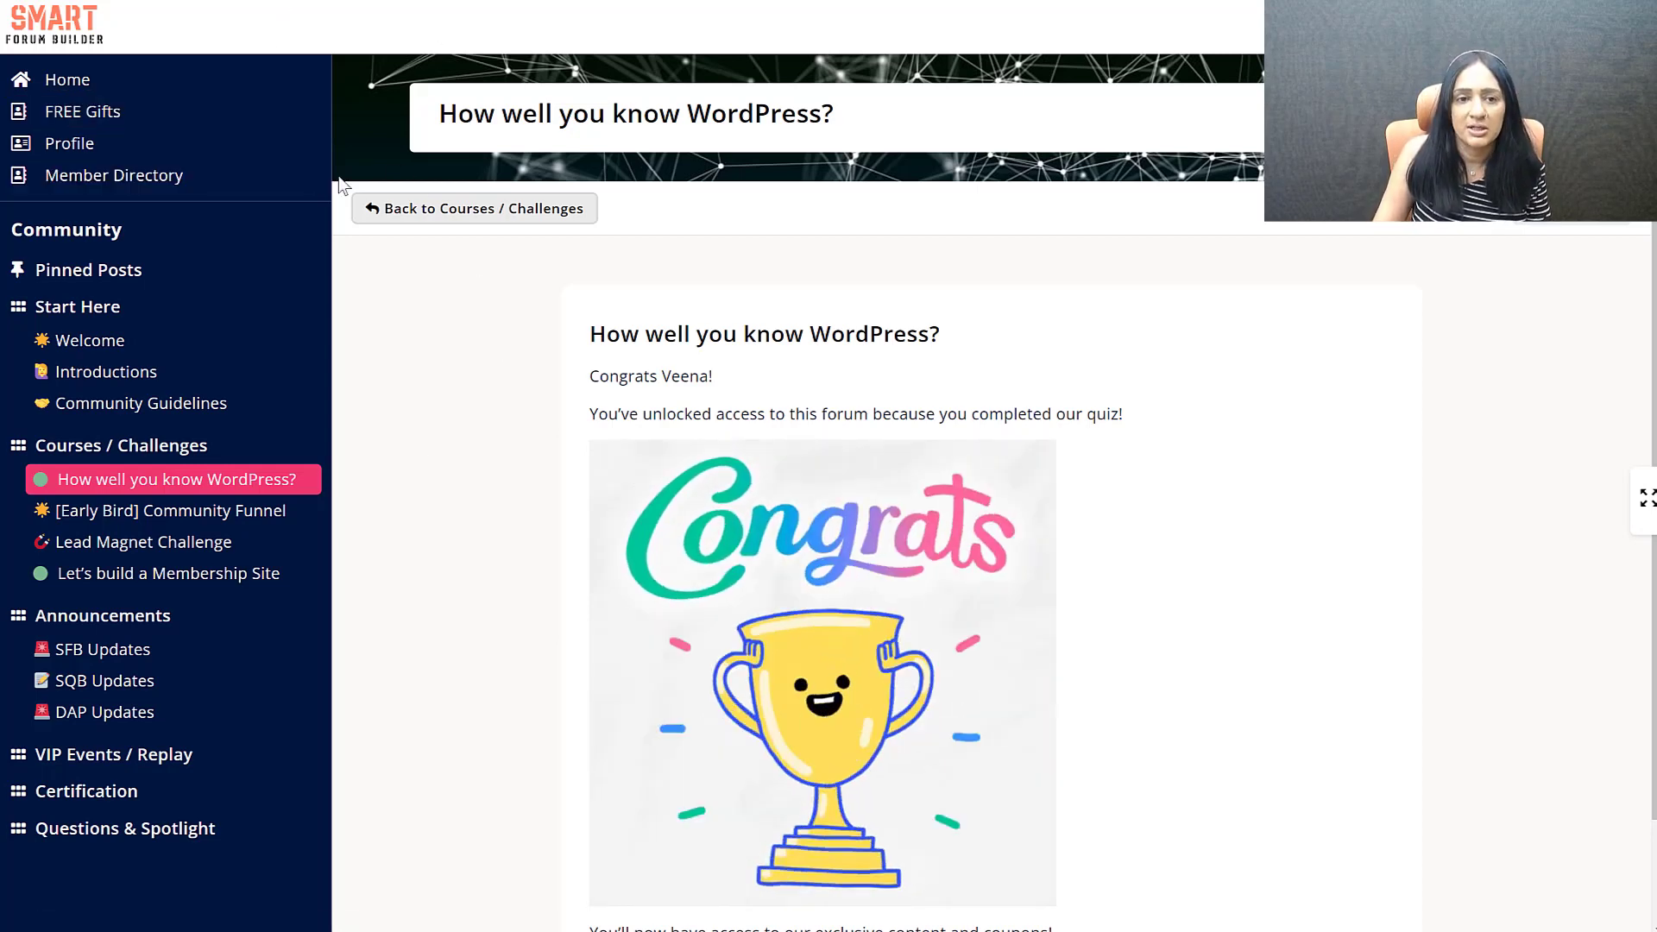
Step: Switch to the SmartQuizBuilder quiz list and find the in-page Opt-in Form with id 11 to view its settings
left_click(186, 2)
scroll(739, 467, "down", 4)
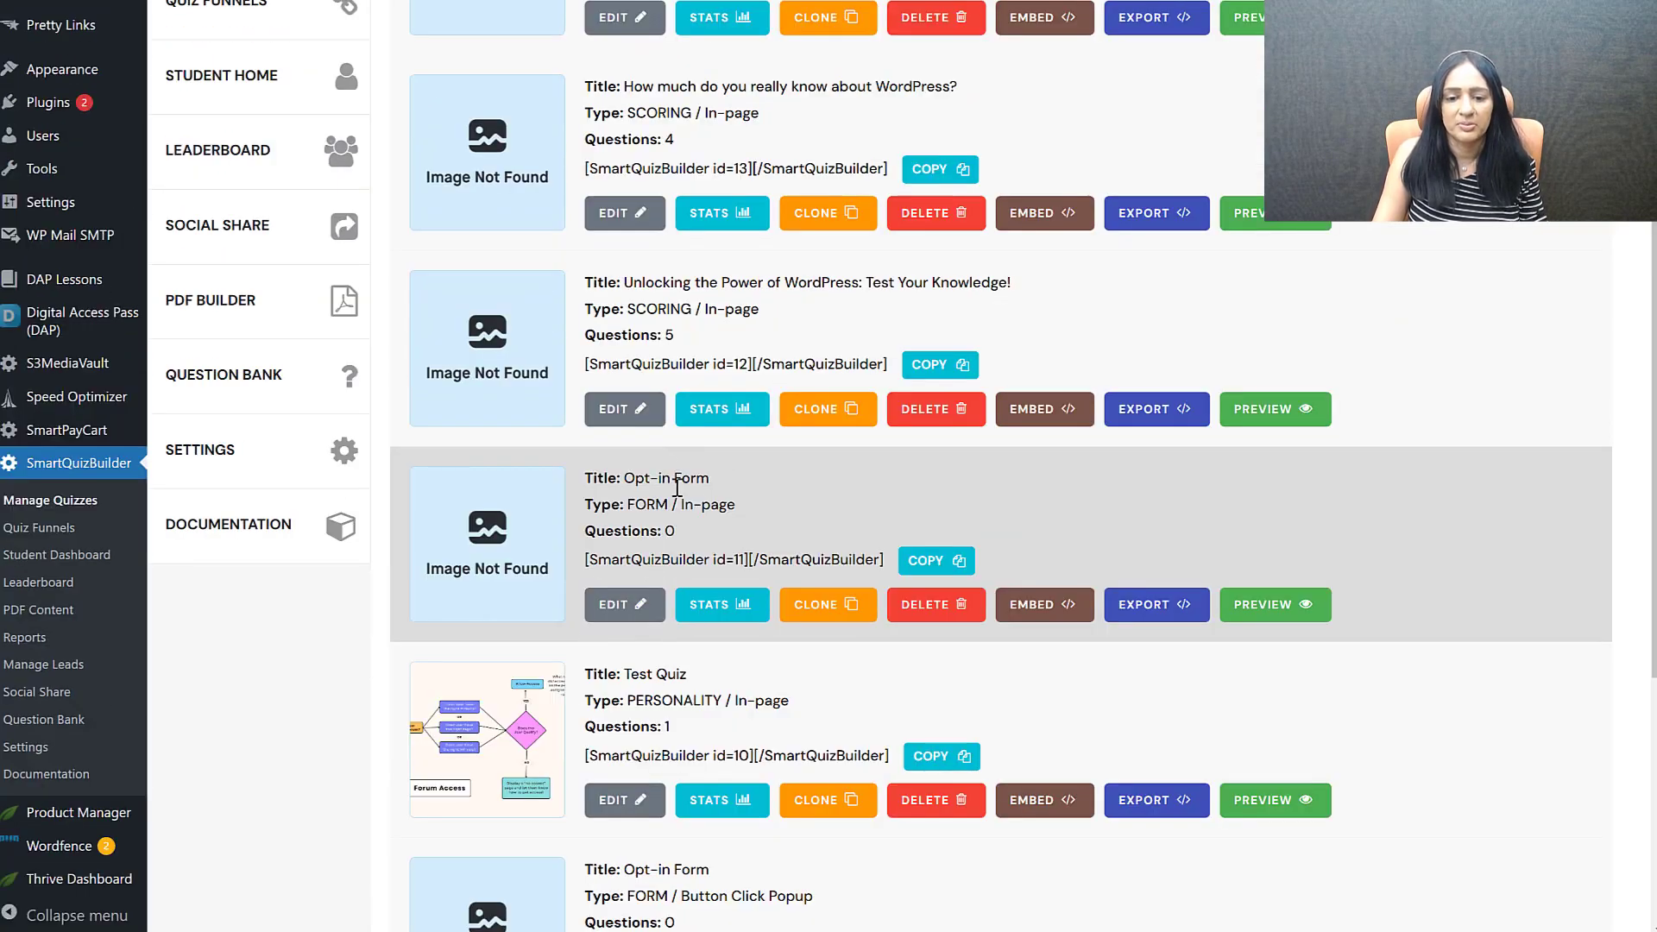
left_click_drag(705, 485, 614, 481)
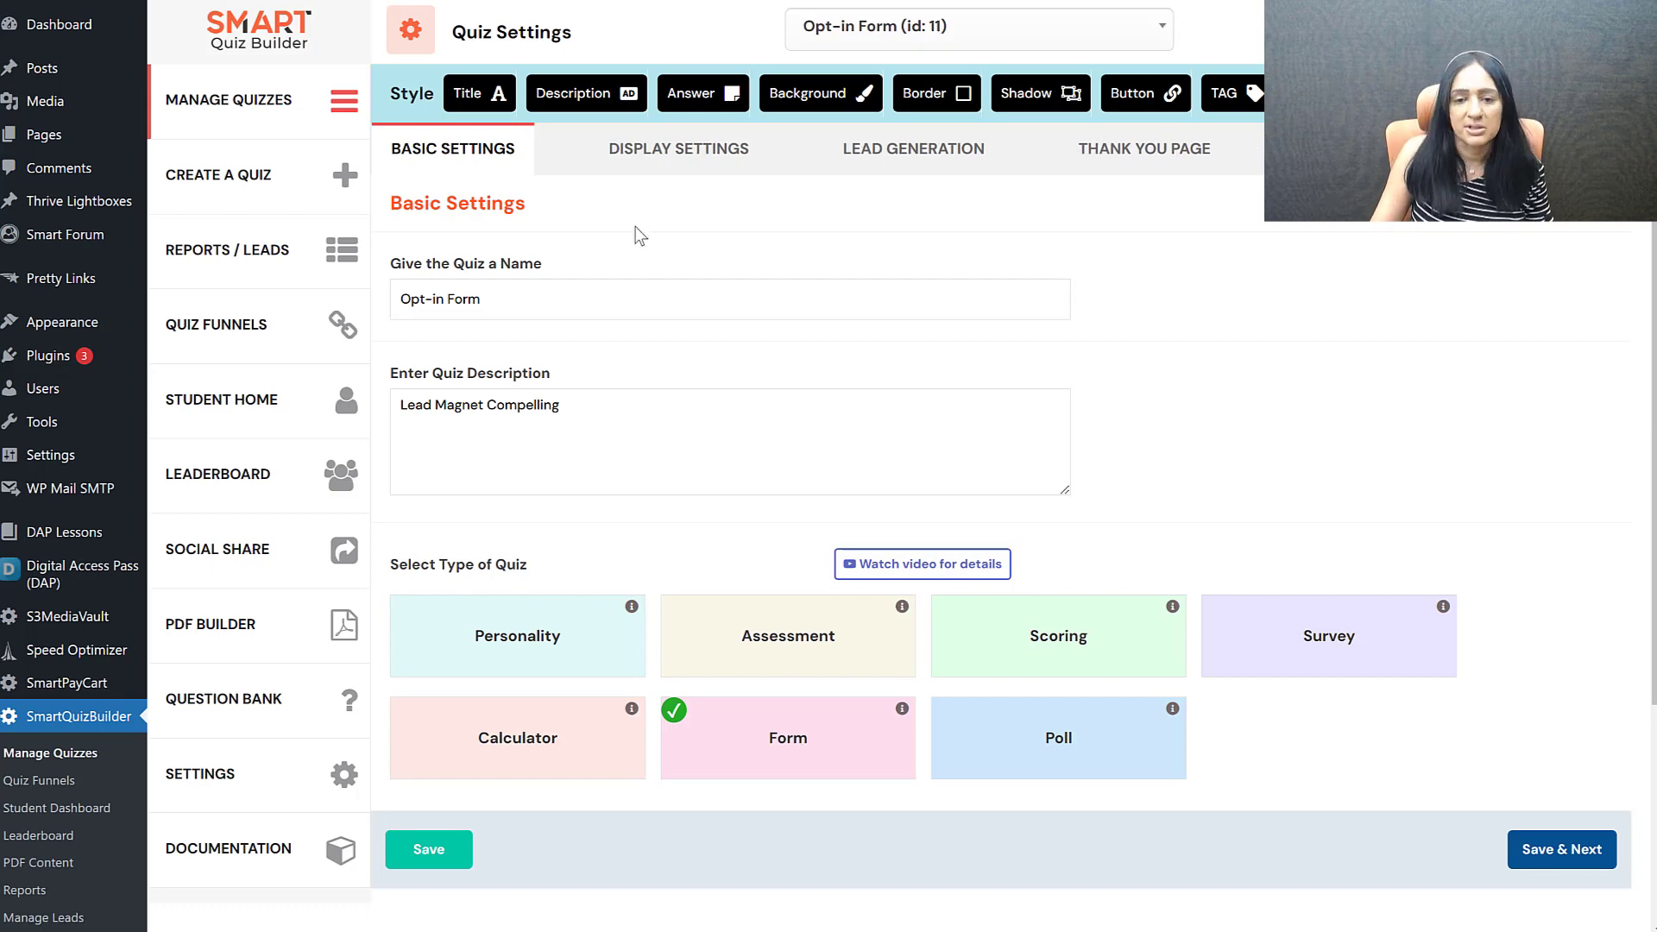
Step: Examine the Opt-in Form's display settings, including where users are added, and its lead generation opt-in screen
left_click(667, 169)
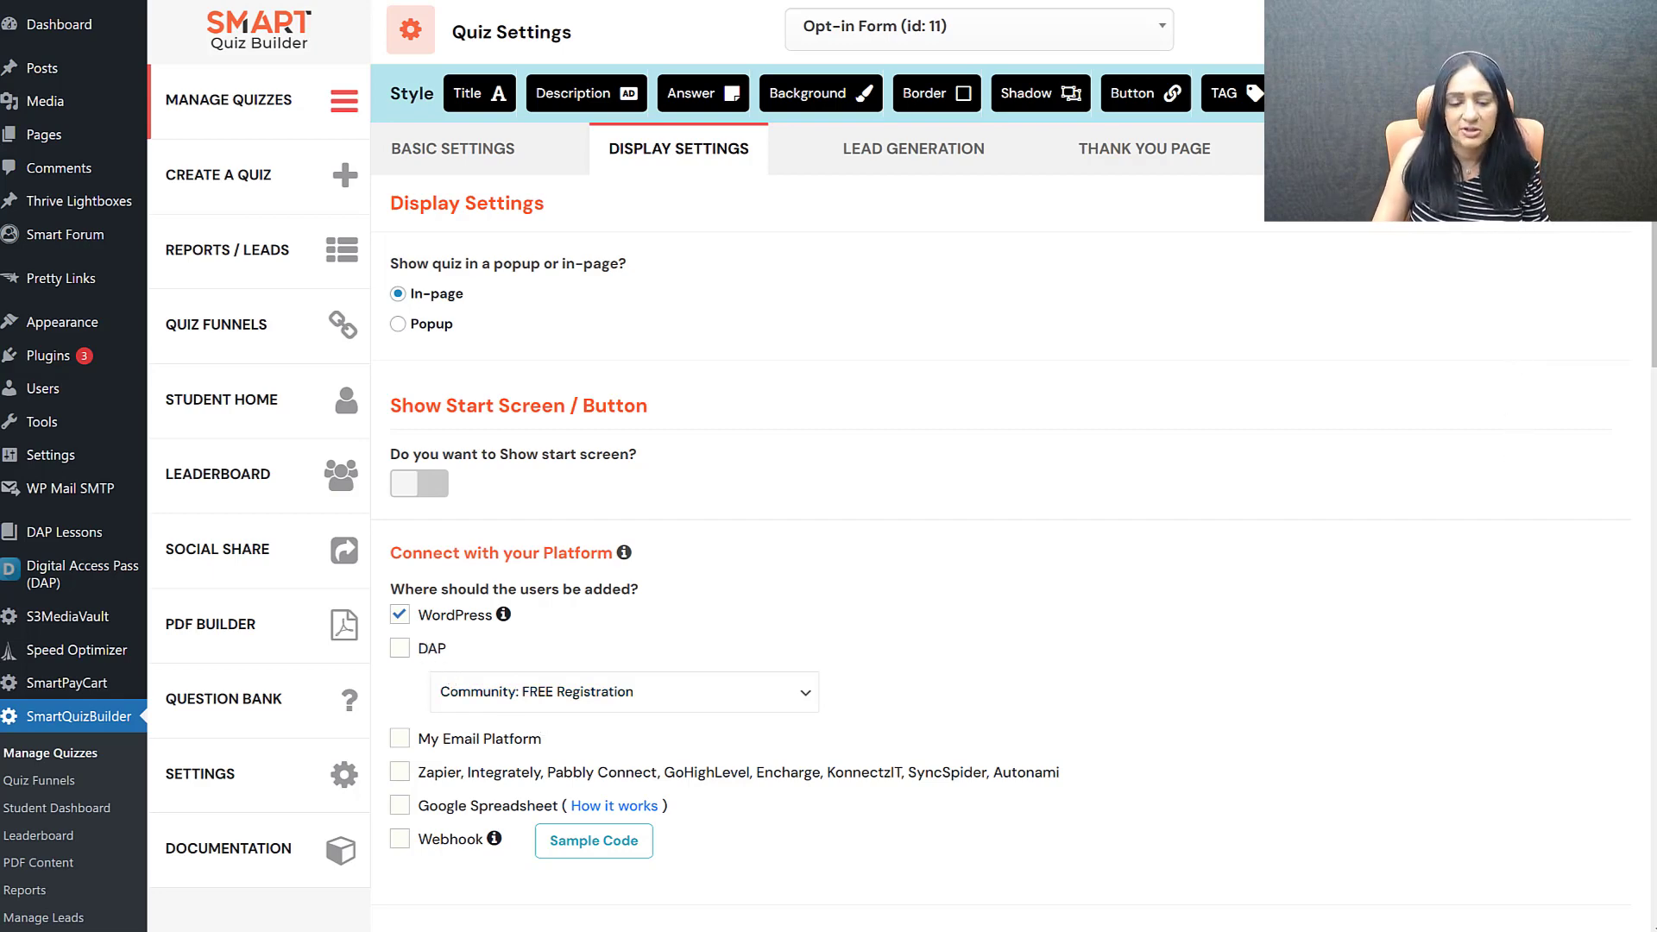
scroll(776, 677, "down", 2)
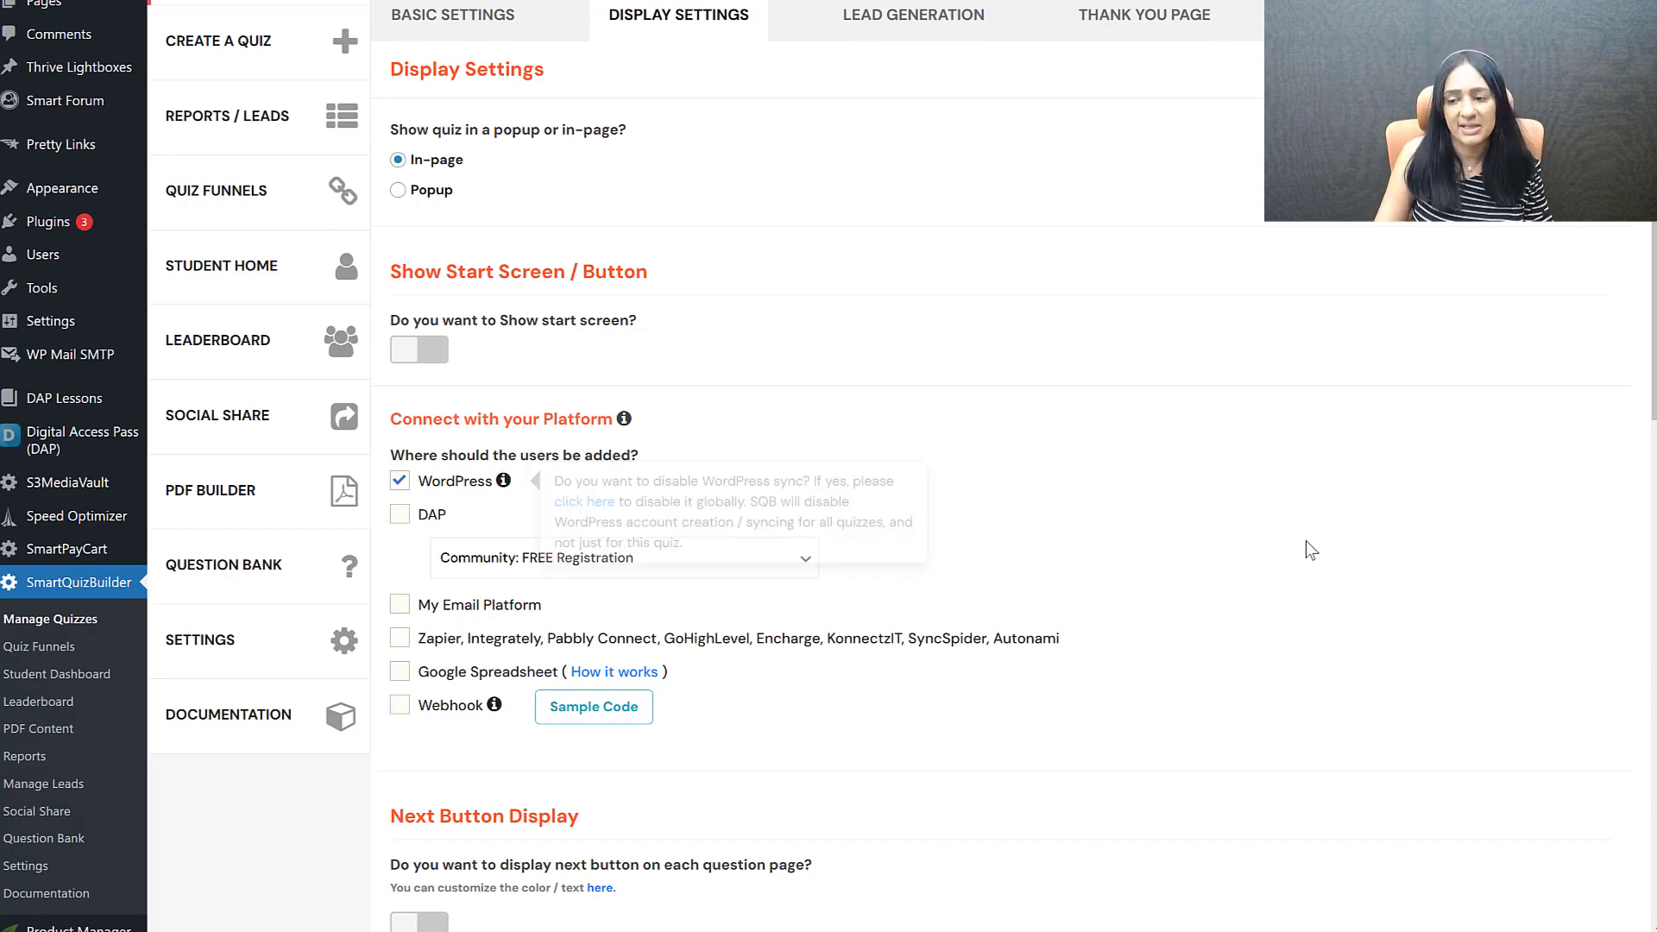
scroll(1316, 547, "up", 2)
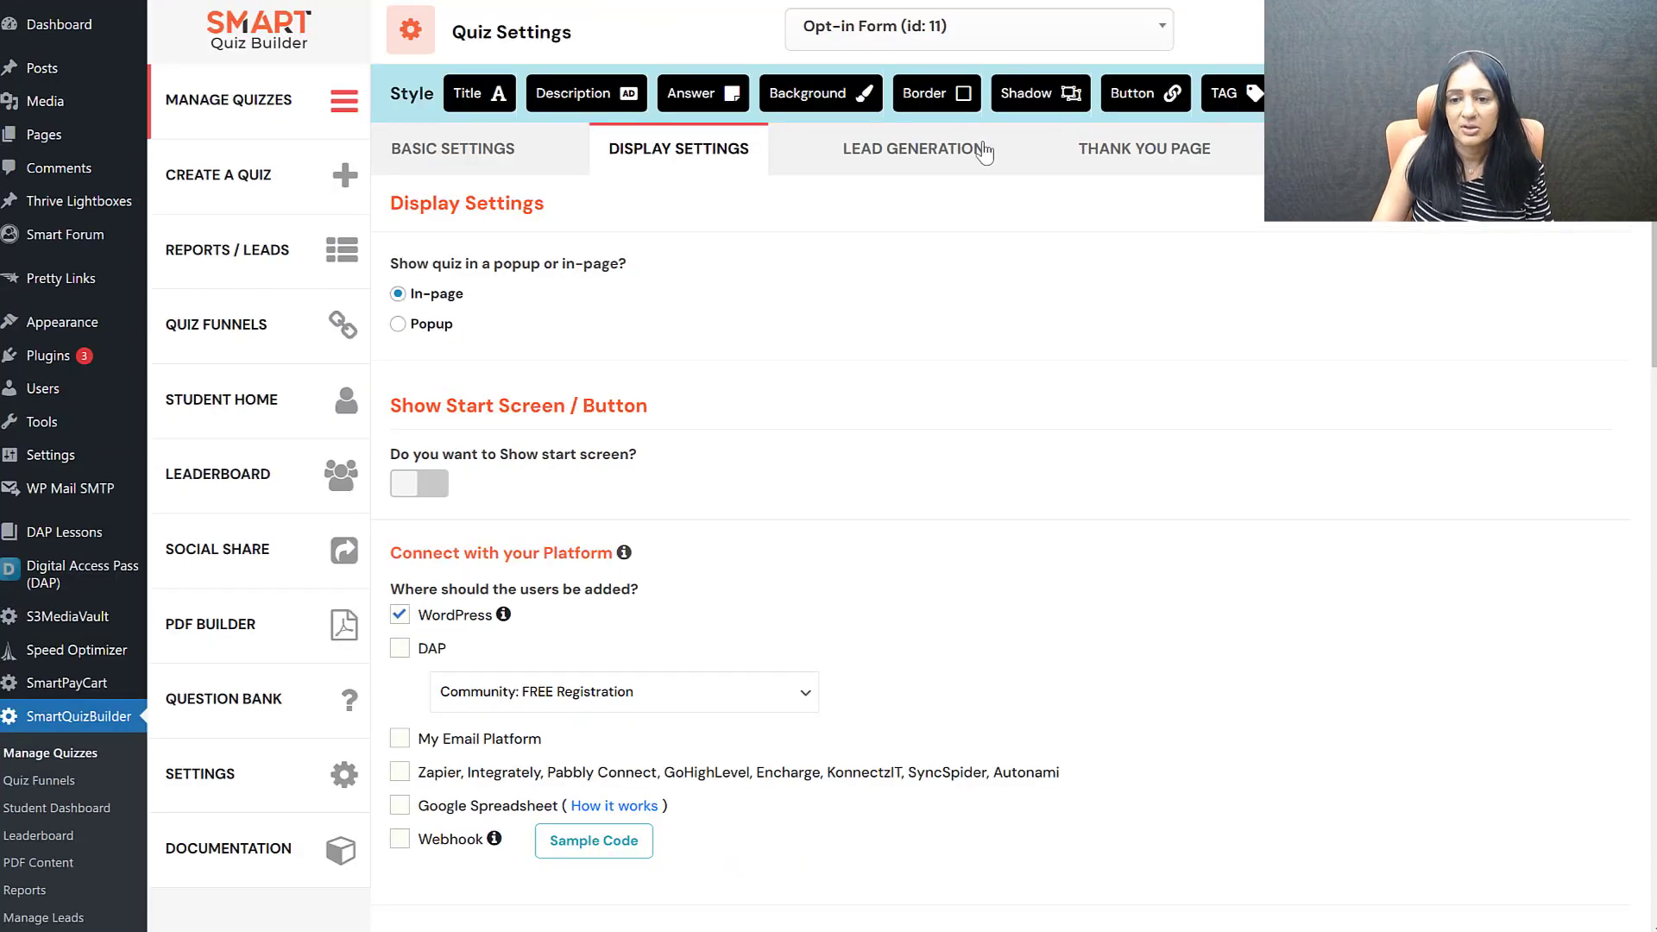
left_click(943, 158)
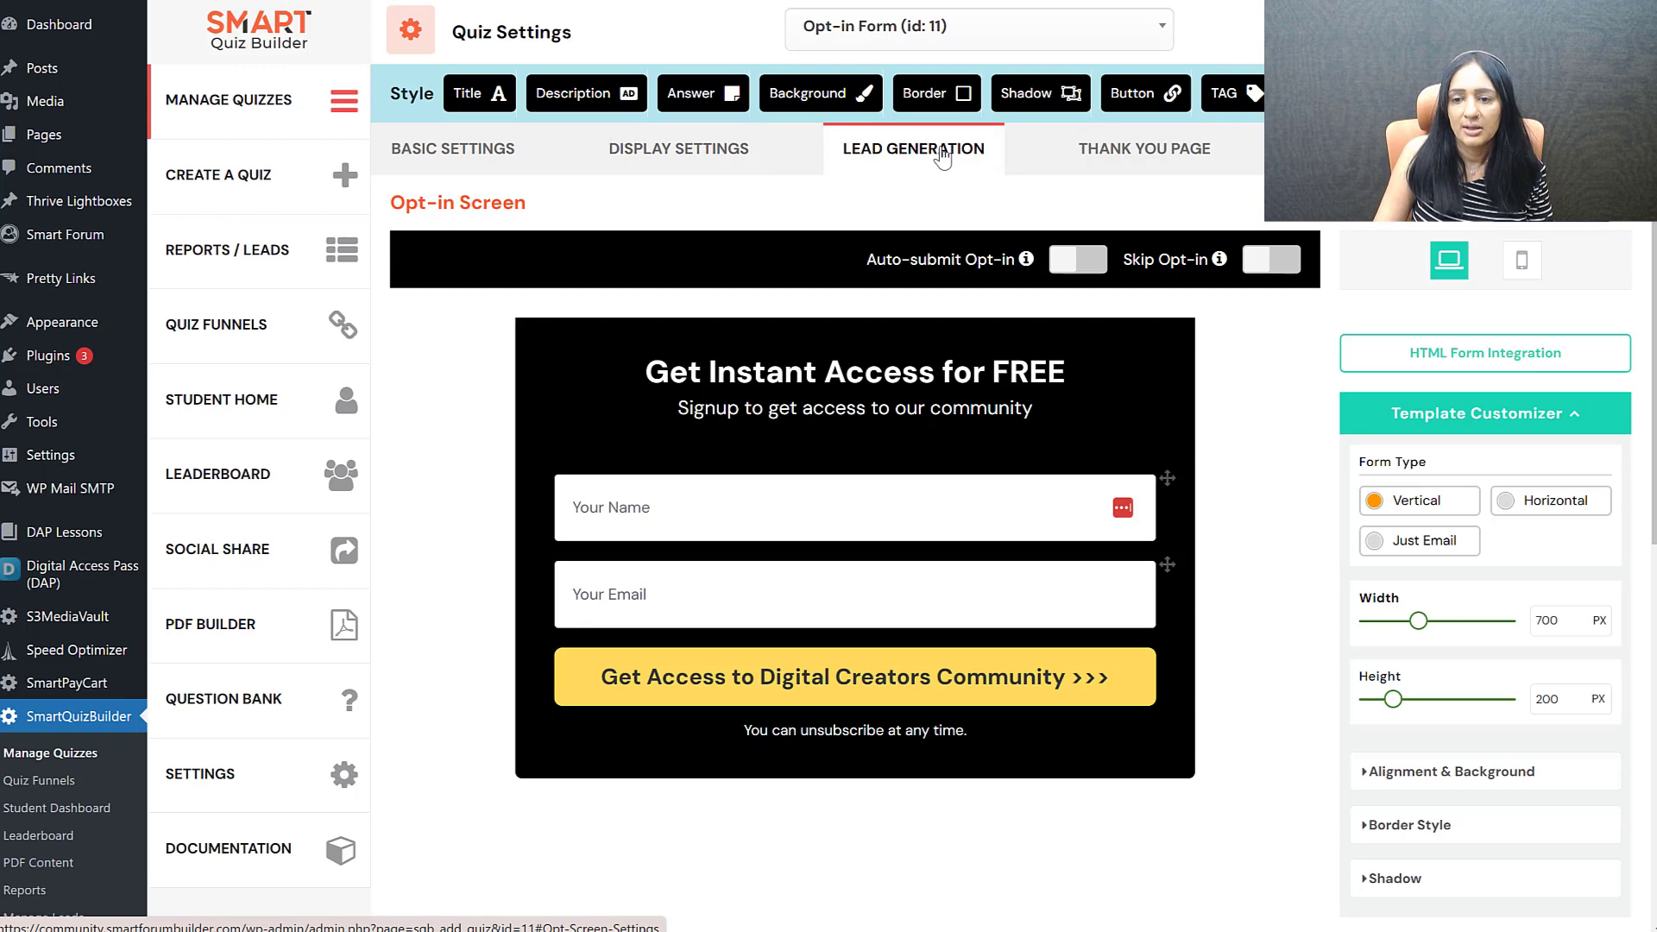
Step: Check the redirect rule on the Opt-in Form's thank you page and close it without changes
left_click(1089, 156)
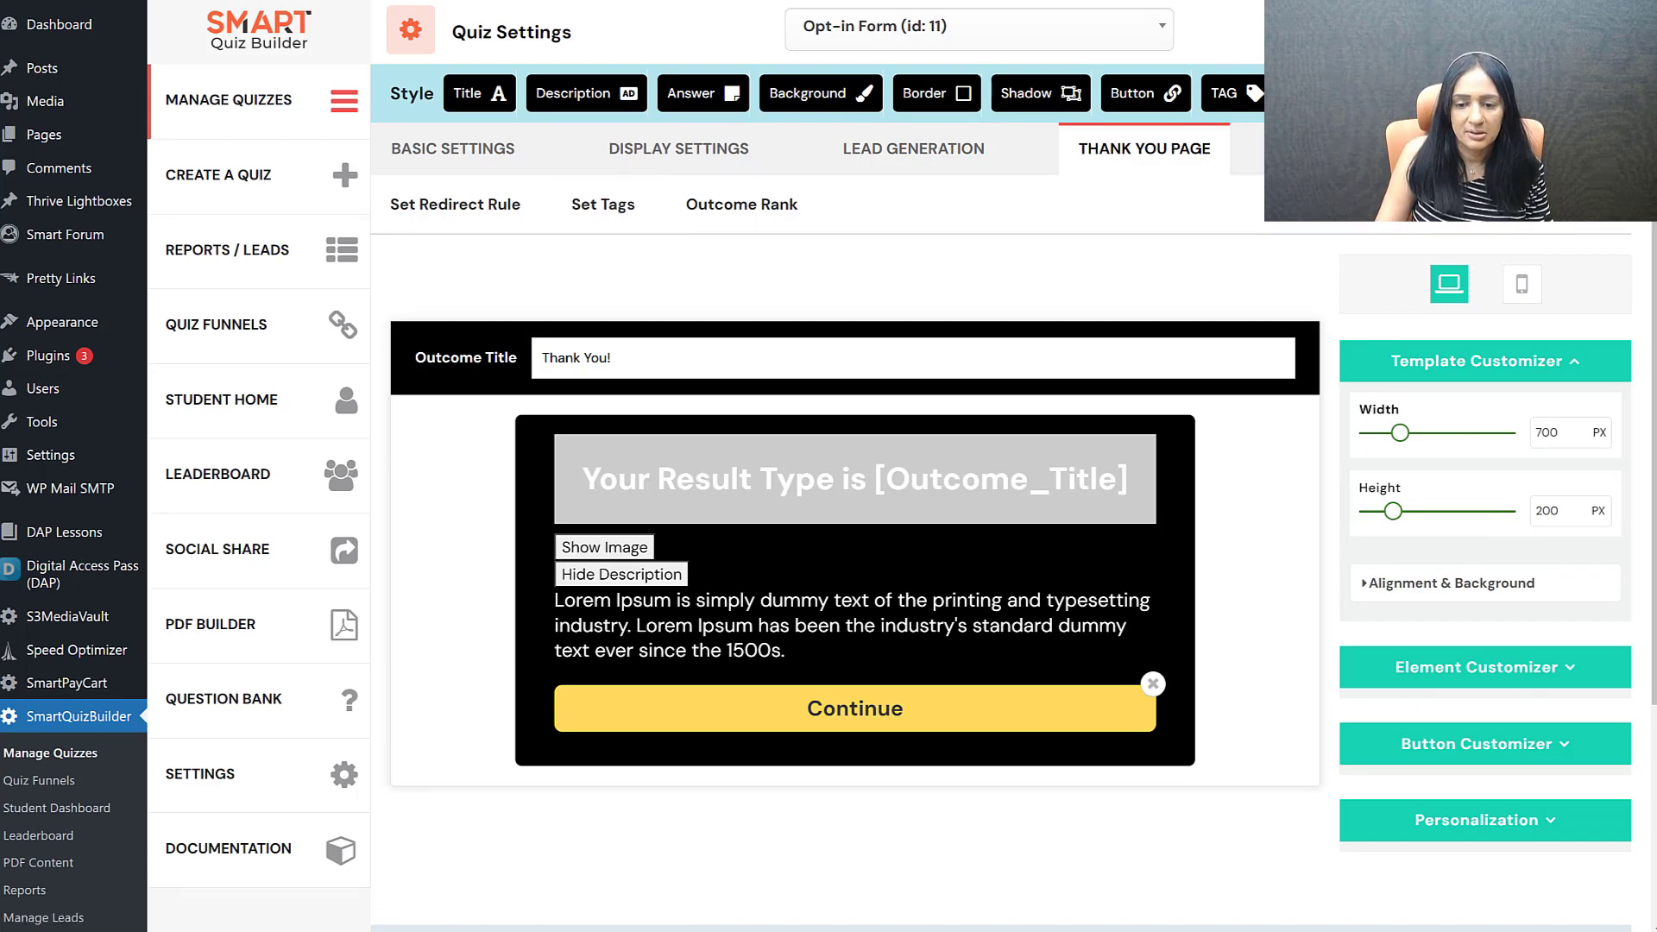
left_click(471, 216)
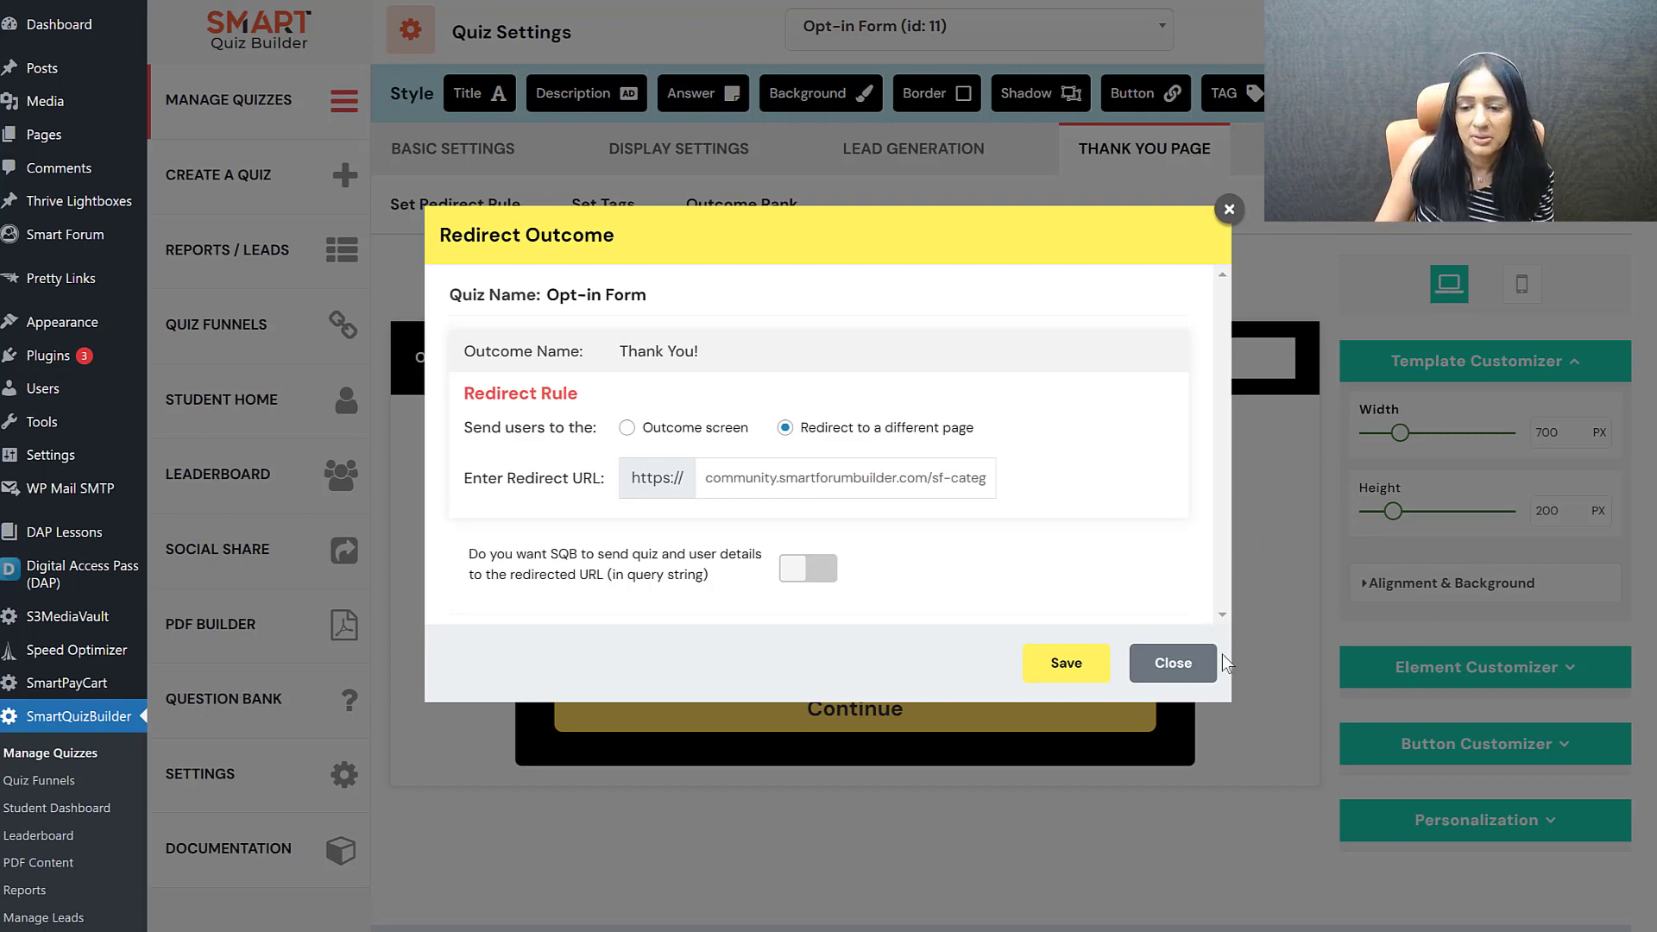
left_click(1175, 663)
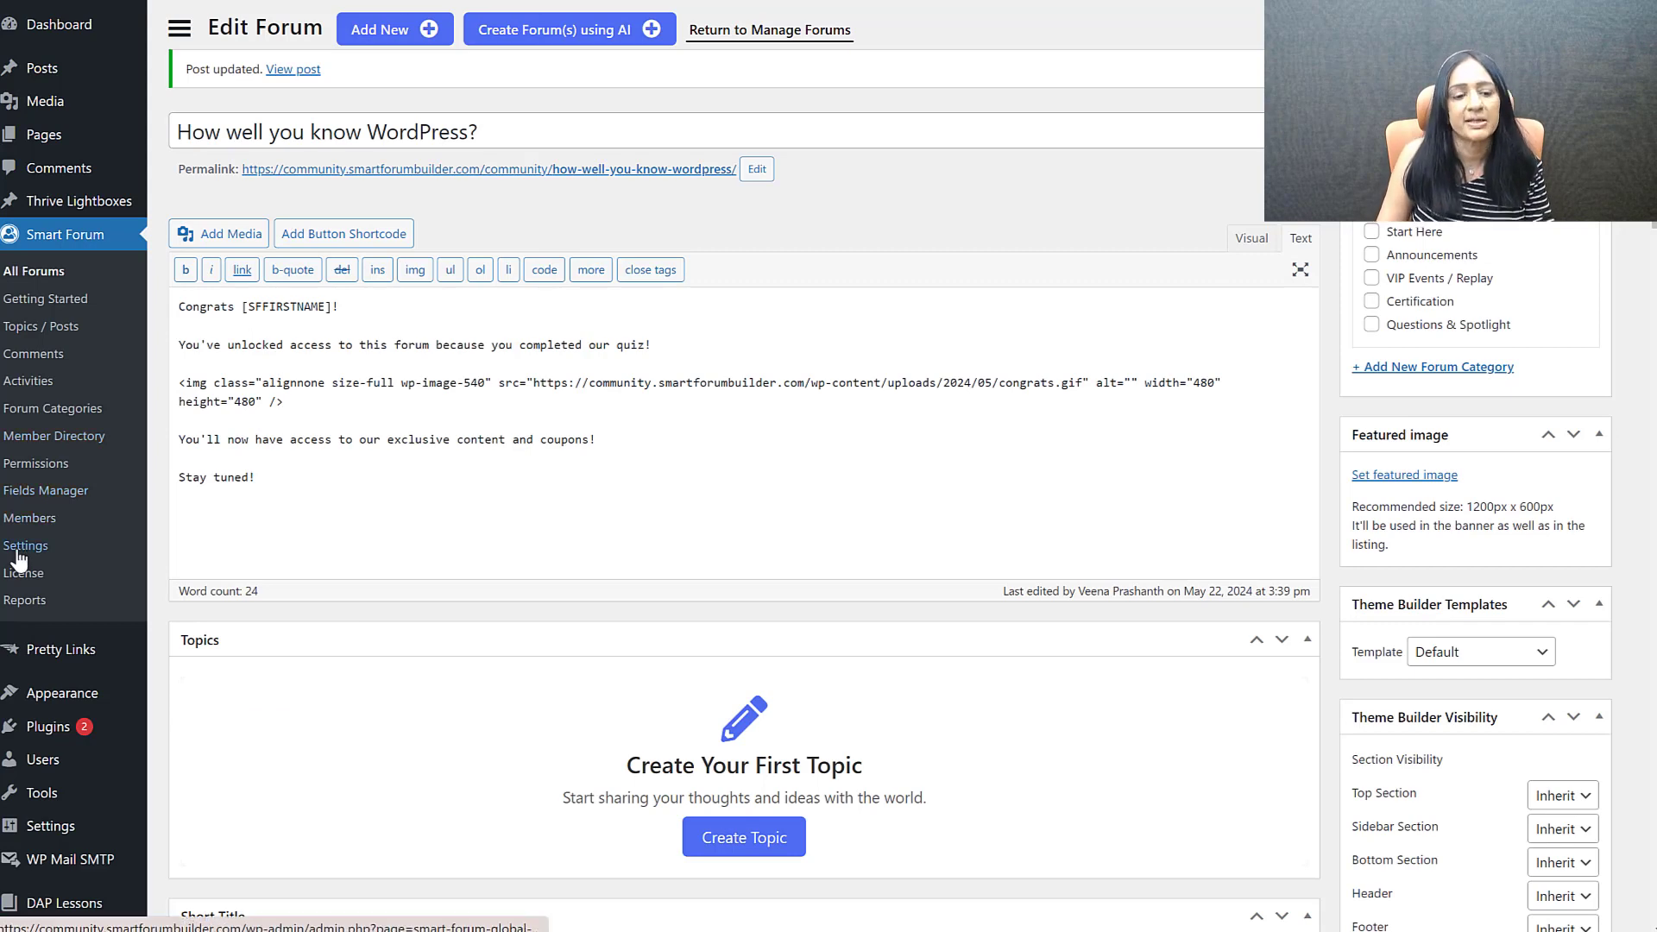
Step: Go to the Smart Forum notification settings to view the admin, one-click login, and SQB integration options
left_click(19, 548)
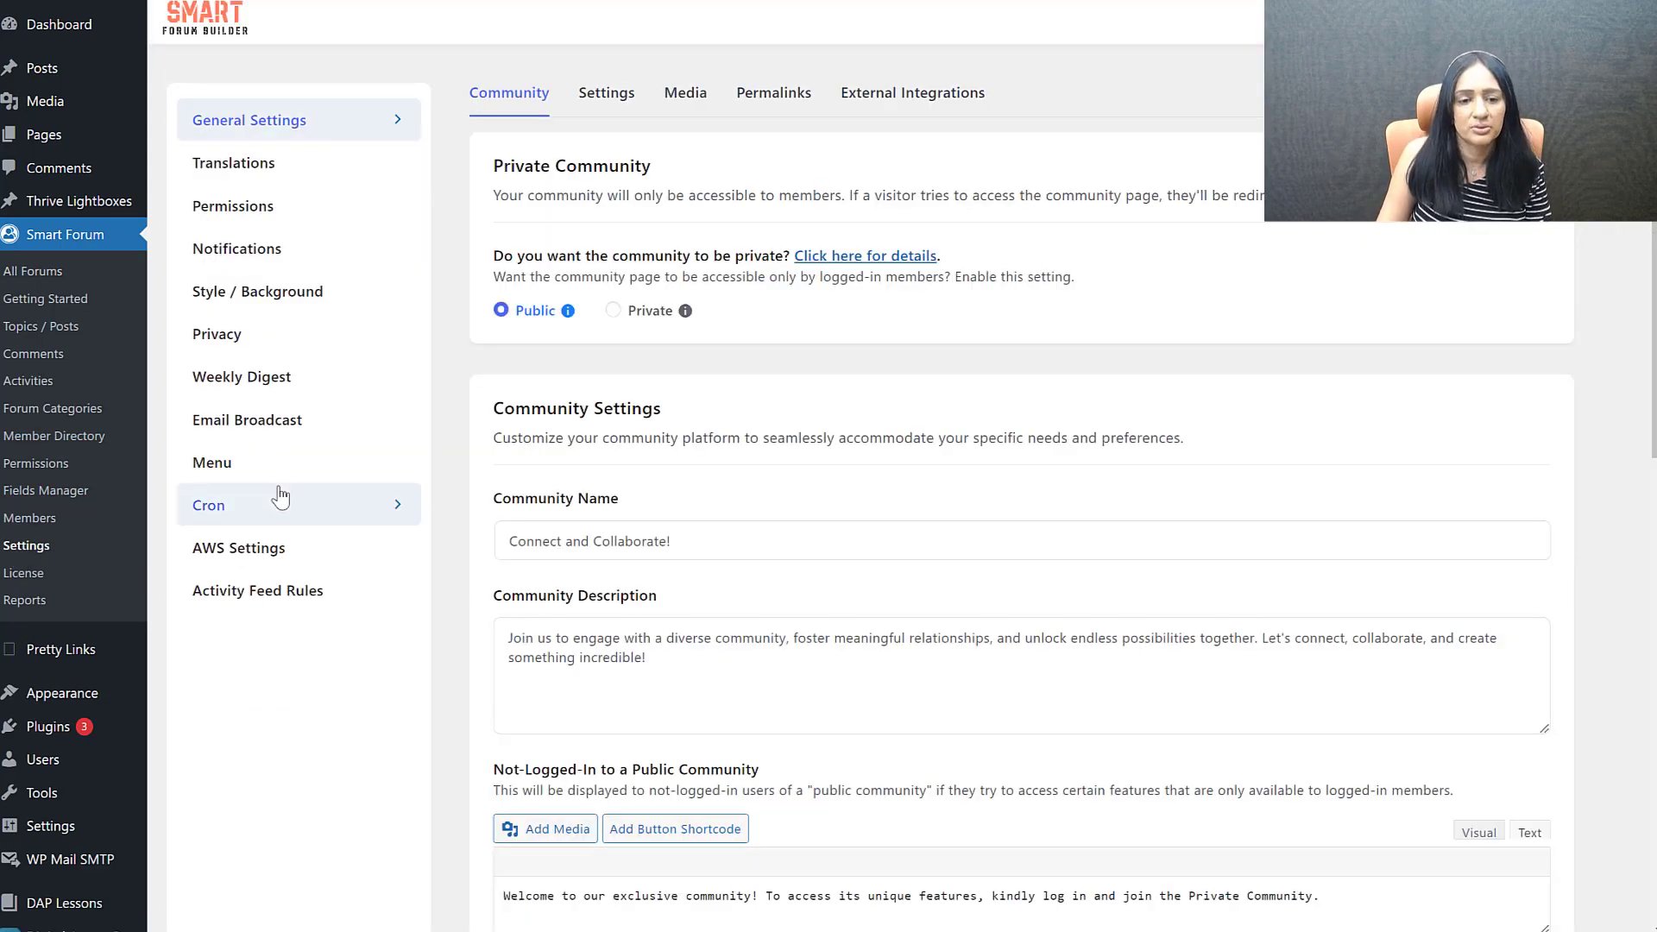
left_click(265, 247)
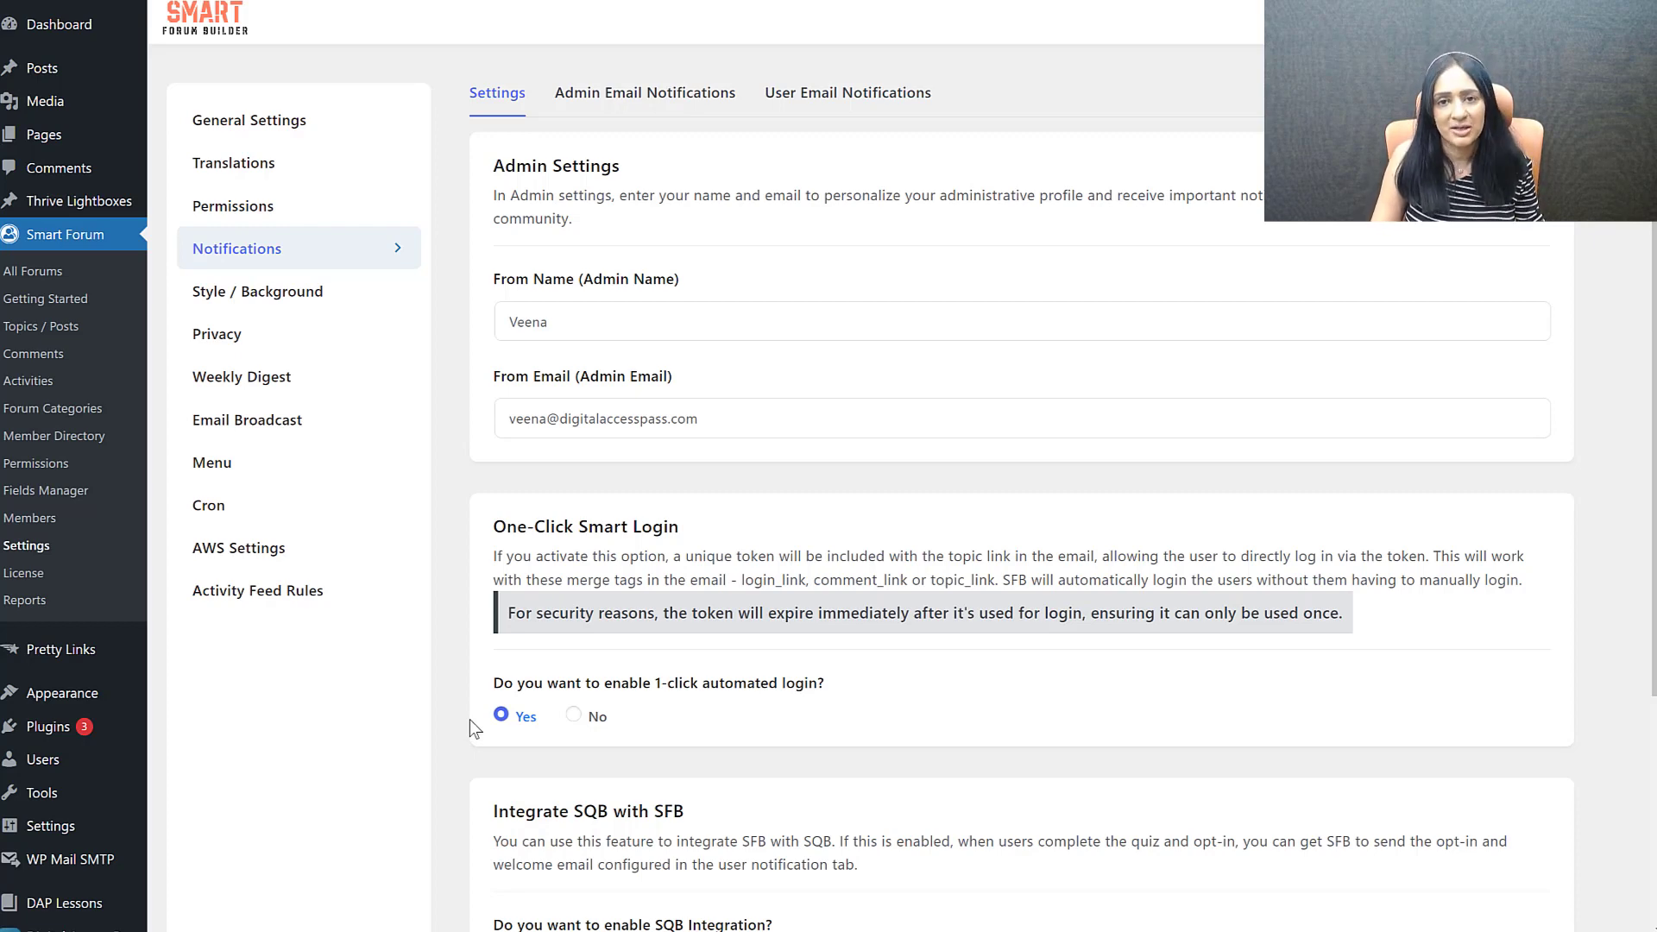
left_click(371, 547)
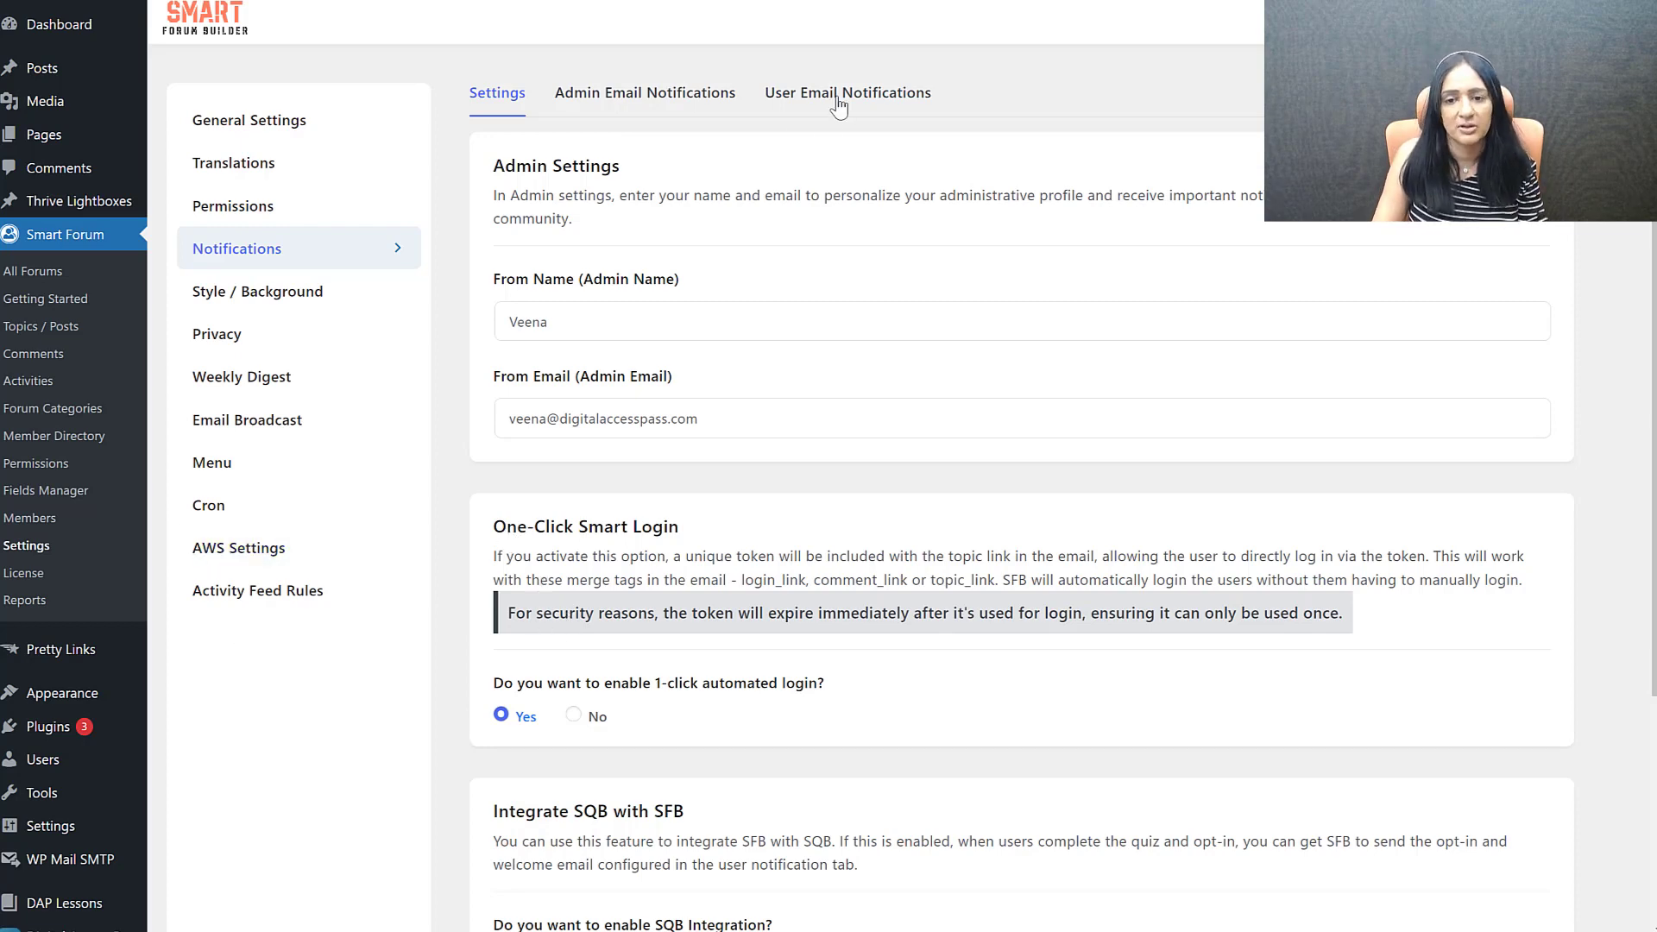
Step: Review the New Registration email's status, subject, and message body in the user email notifications
left_click(923, 95)
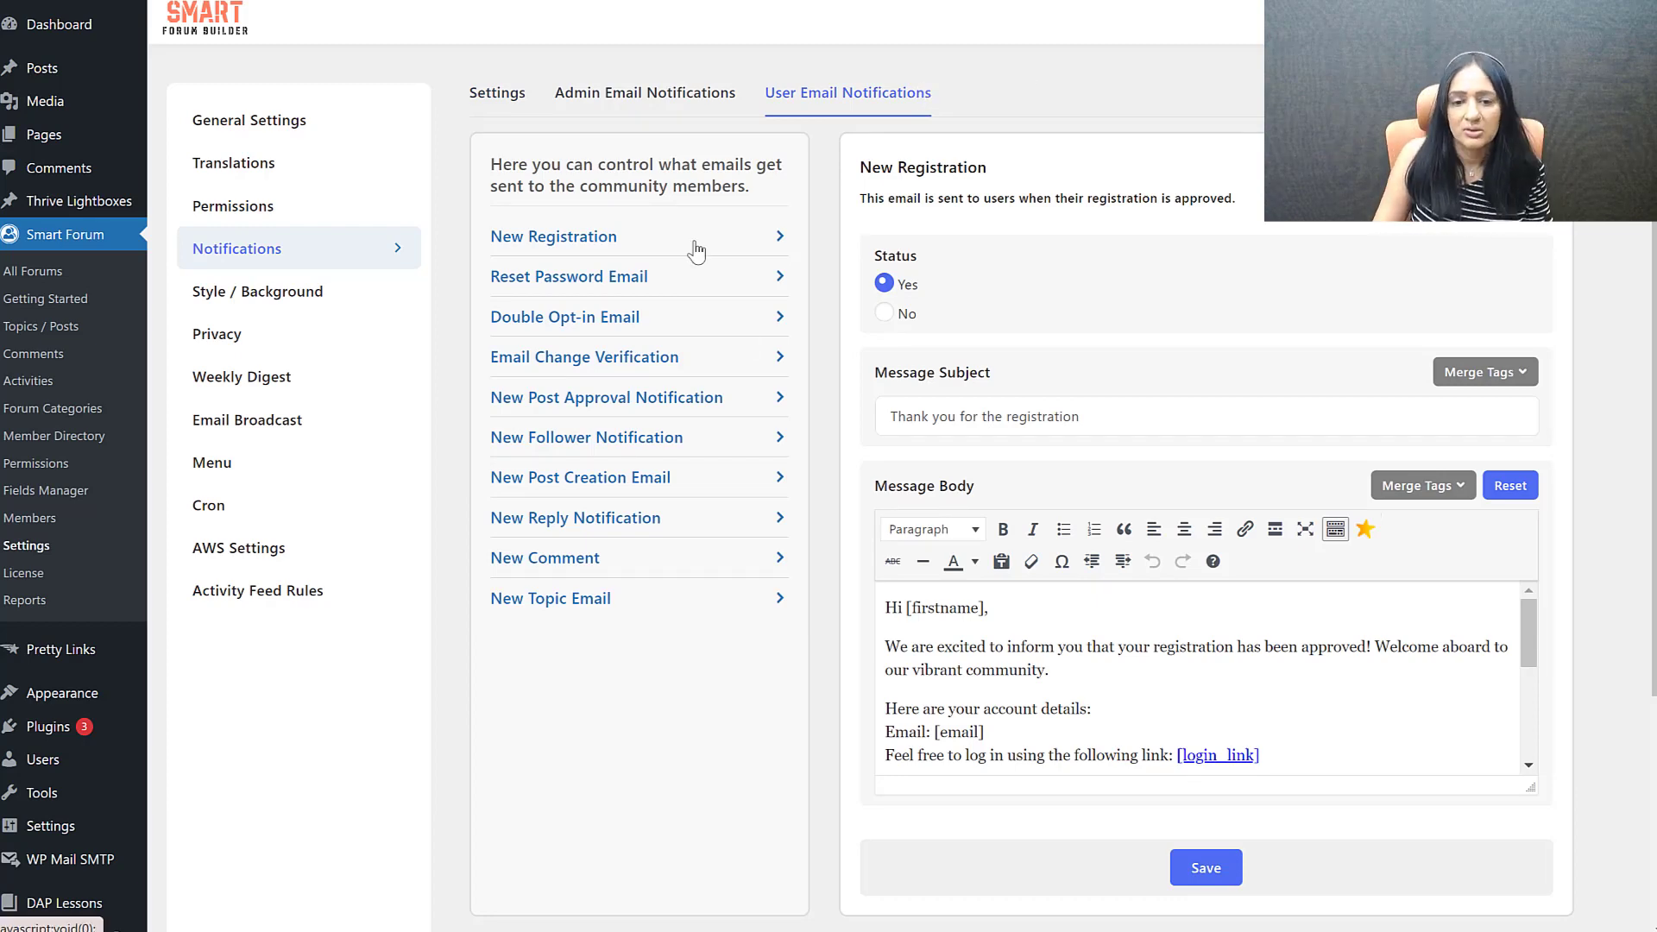
left_click(558, 319)
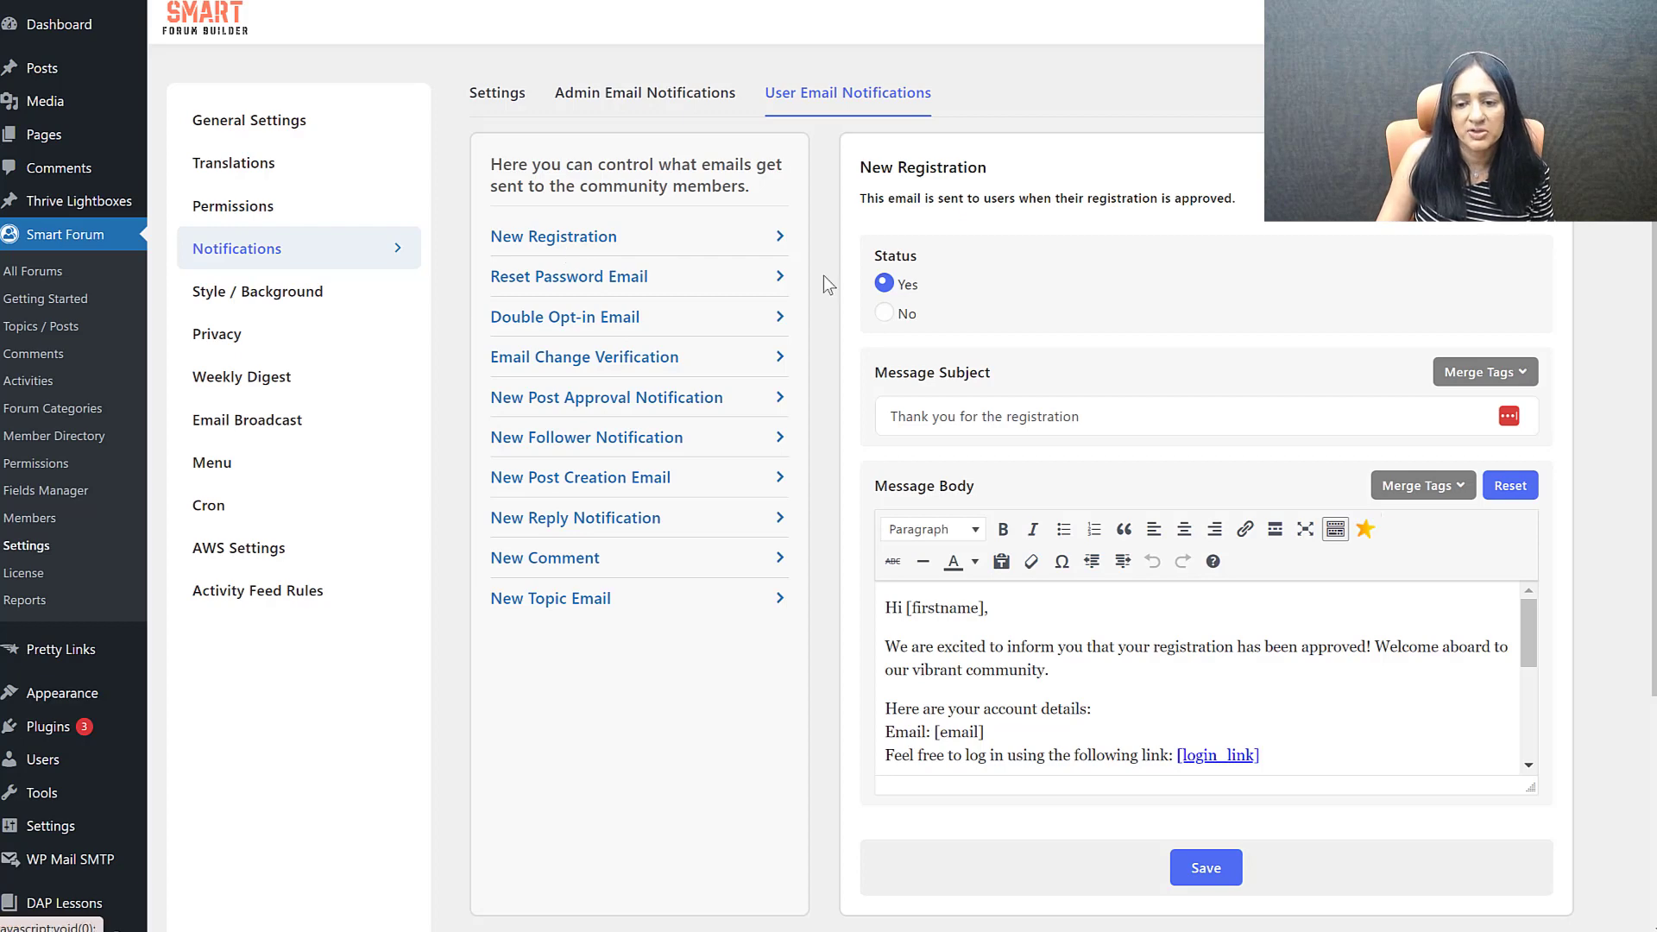
left_click(1116, 420)
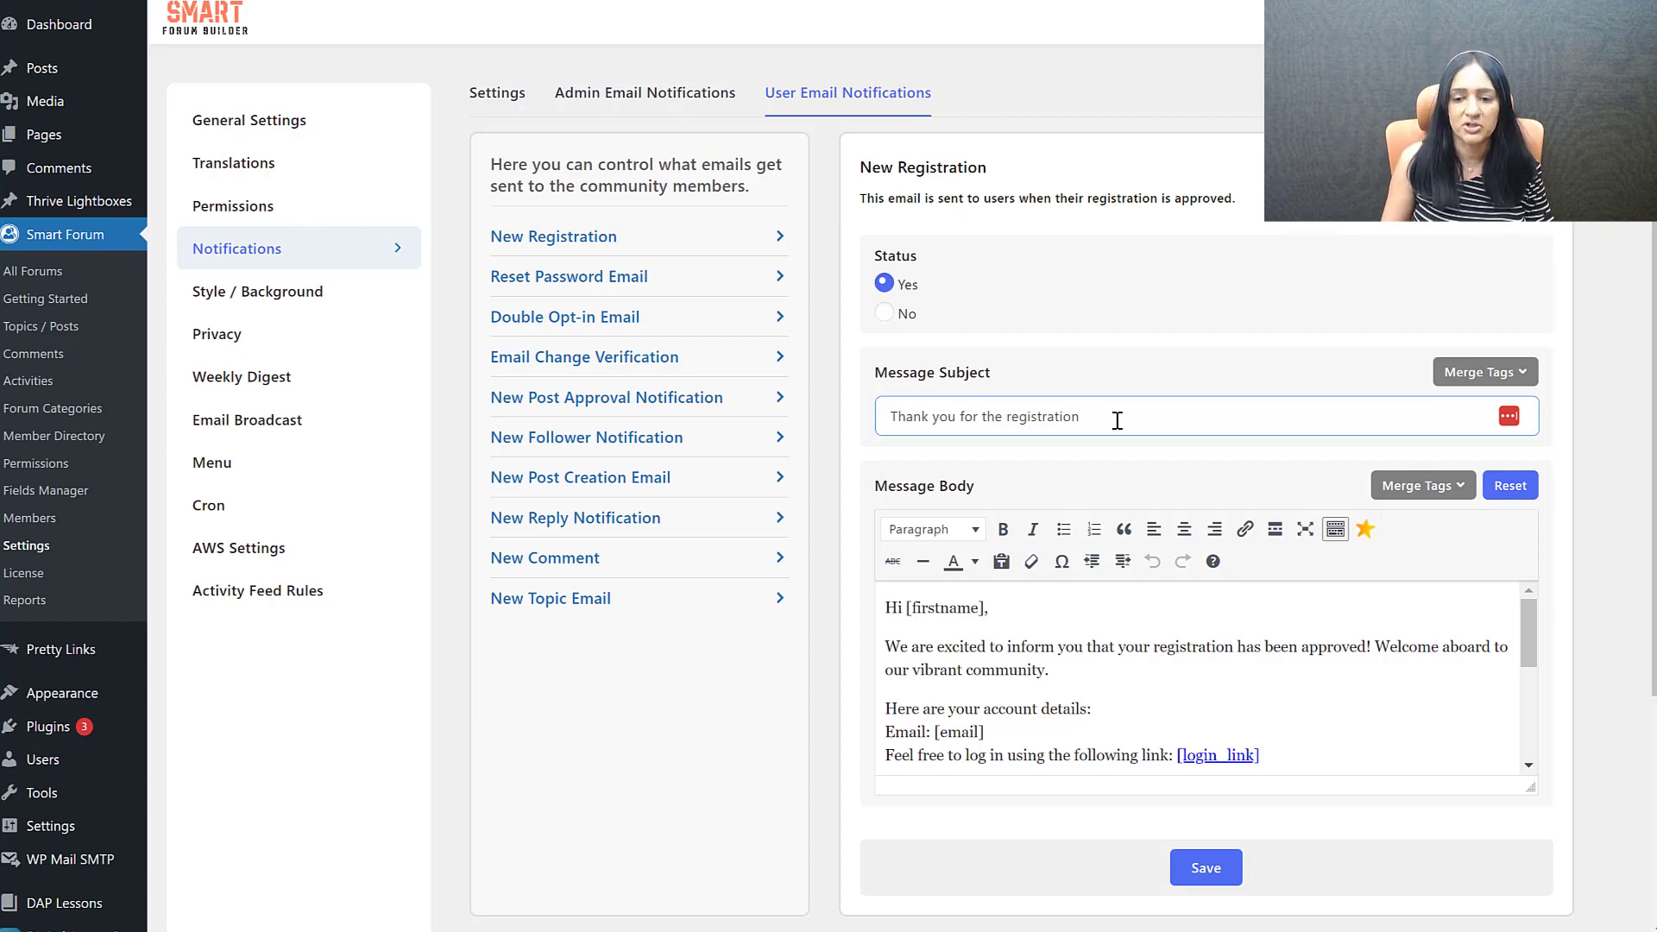
left_click(1510, 770)
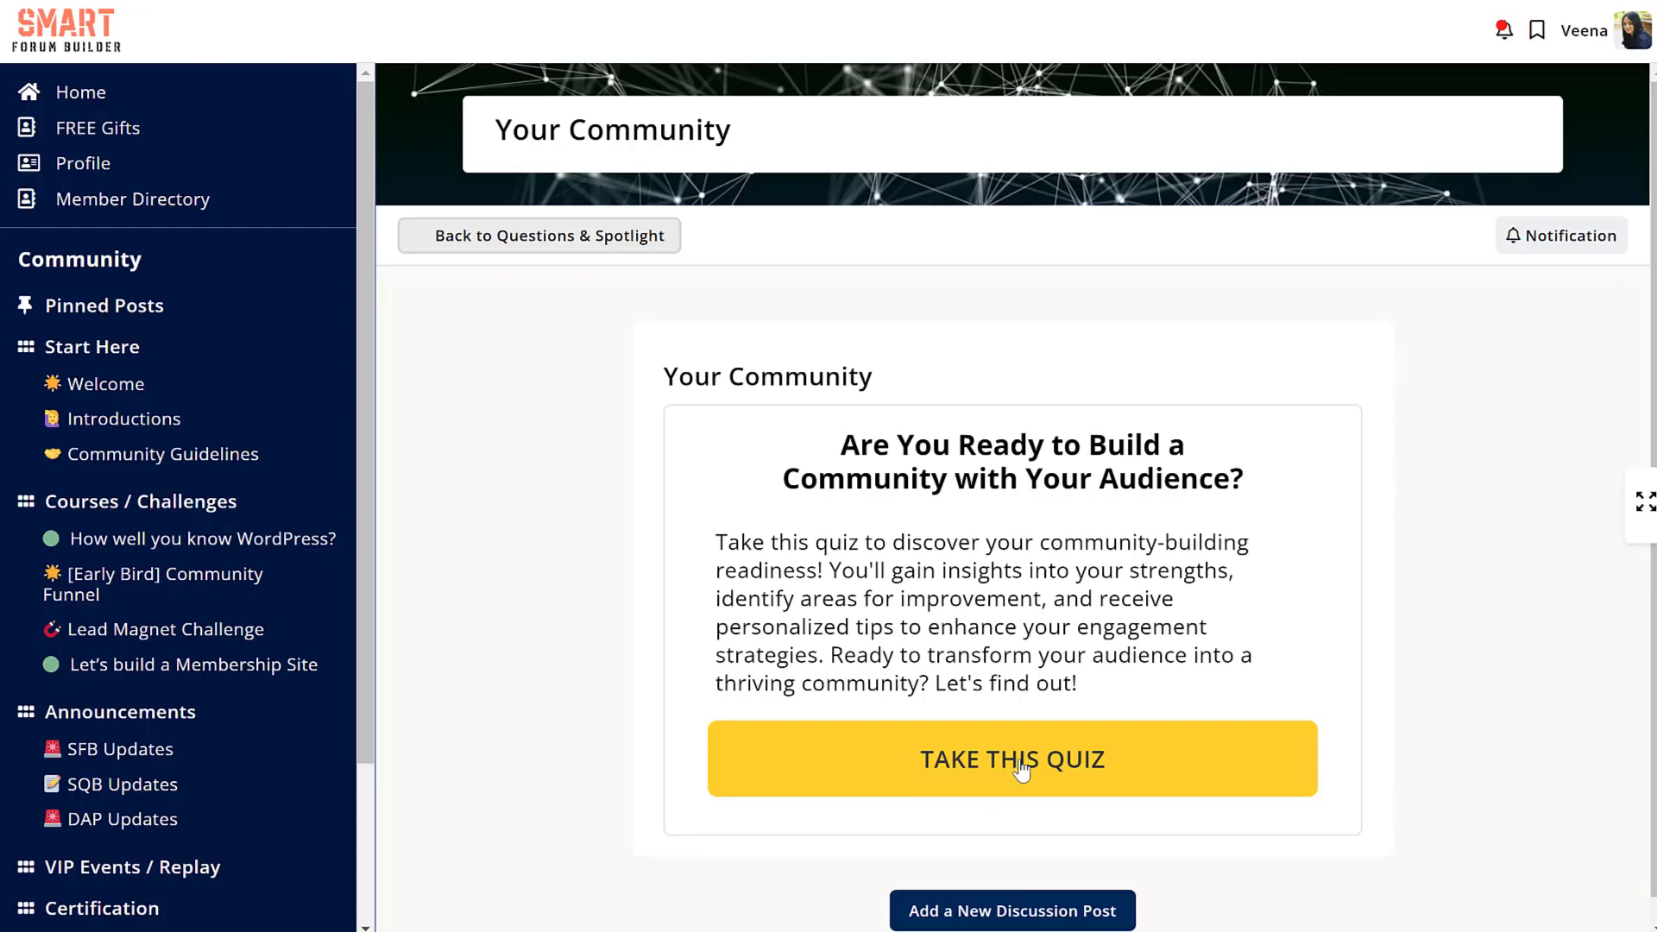
Step: Start the Your Community quiz in the community forum and answer its first questions, choosing Occasionally for direct messages
left_click(1021, 771)
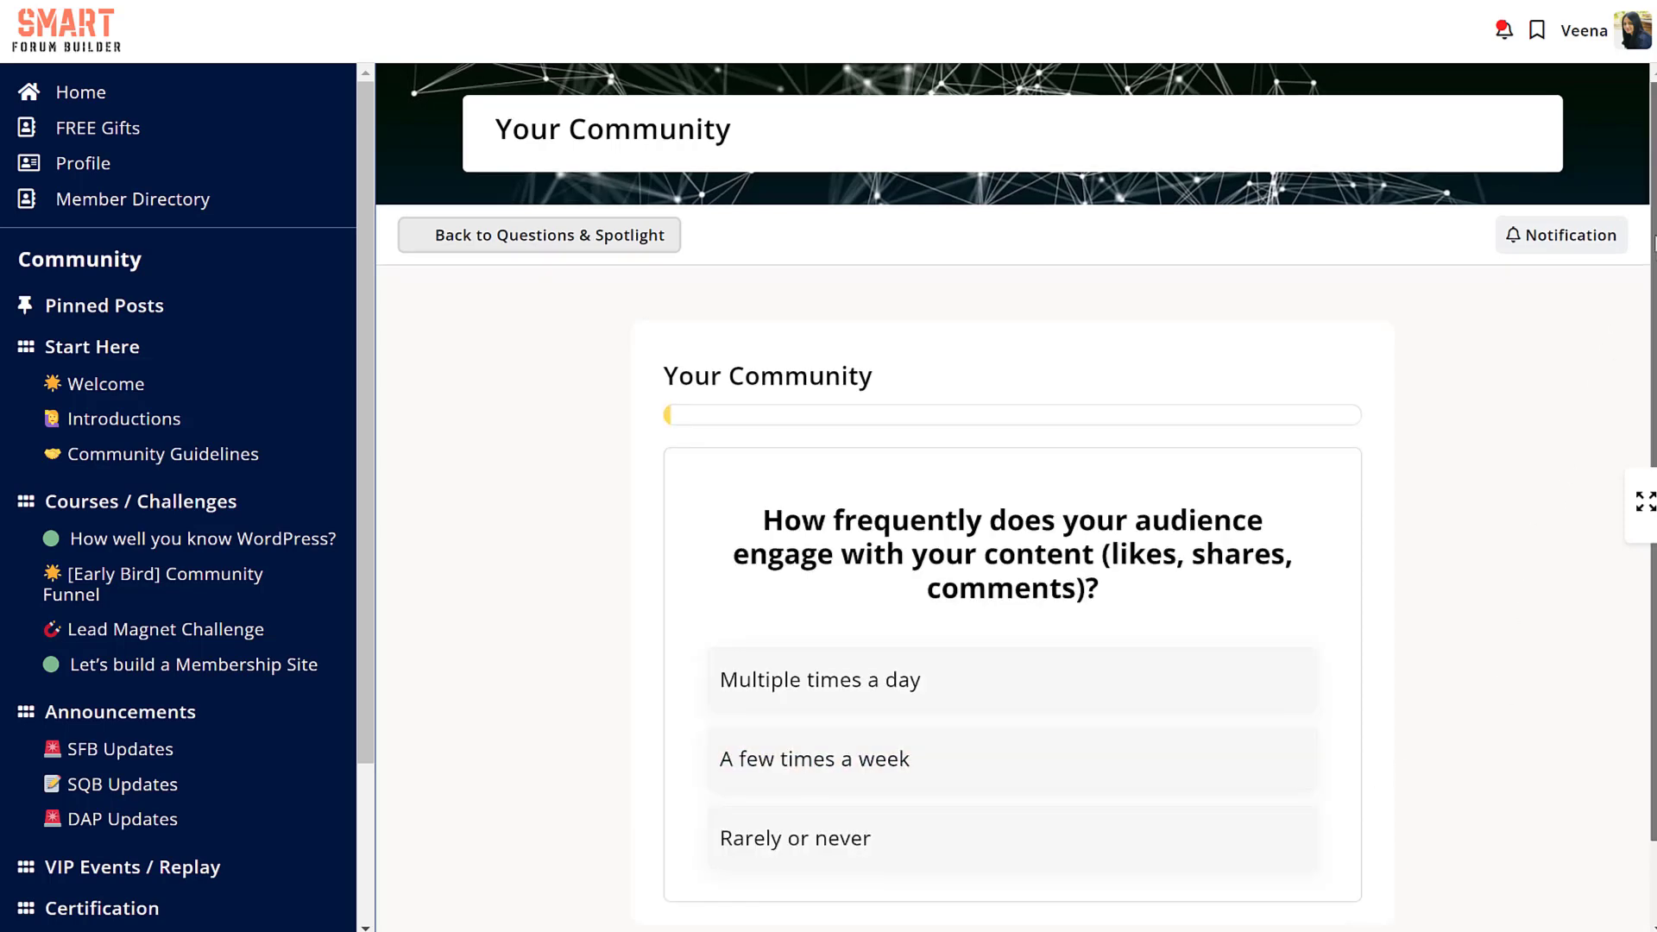
scroll(1651, 242, "down", 1)
left_click(833, 614)
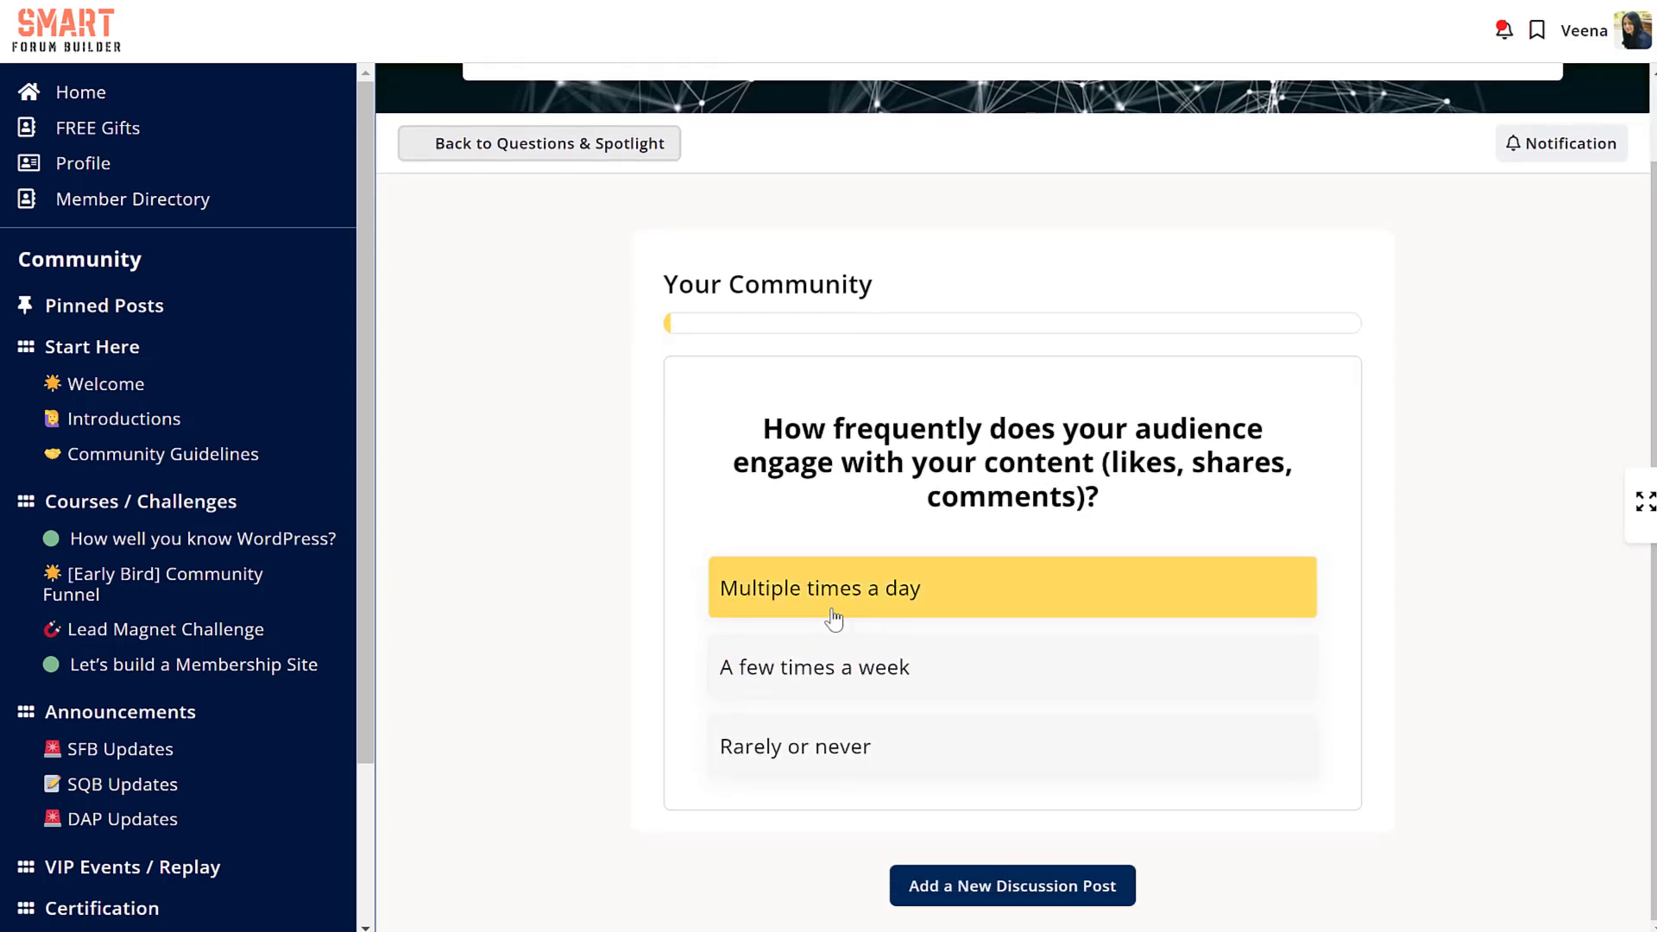
left_click(820, 681)
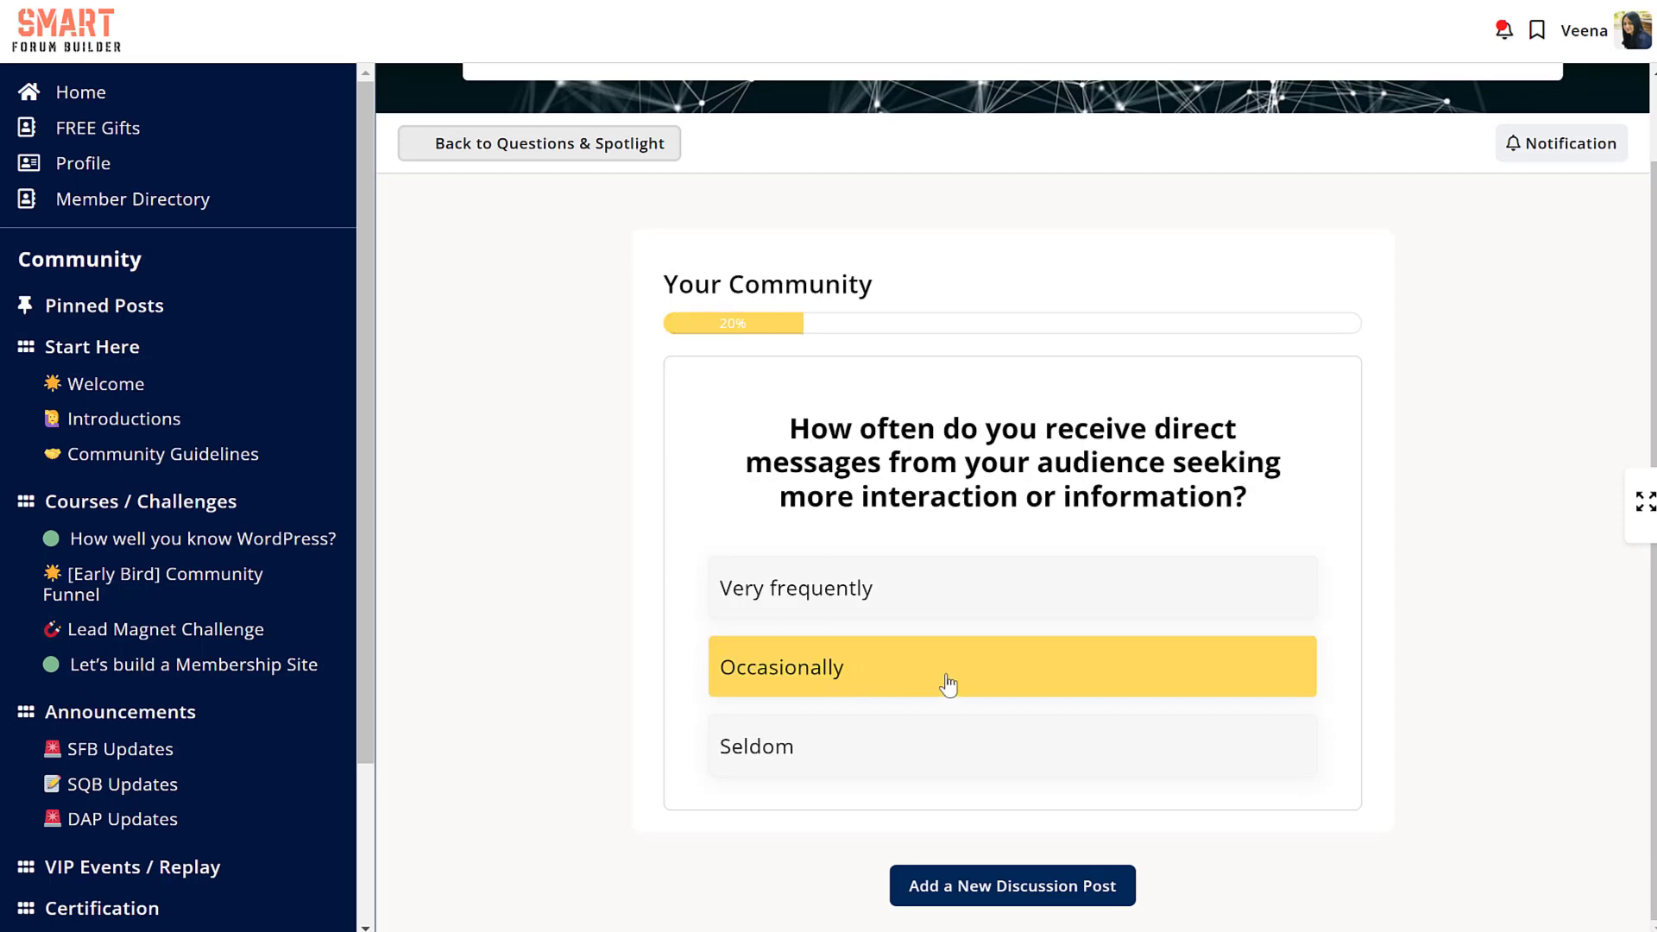
left_click(945, 660)
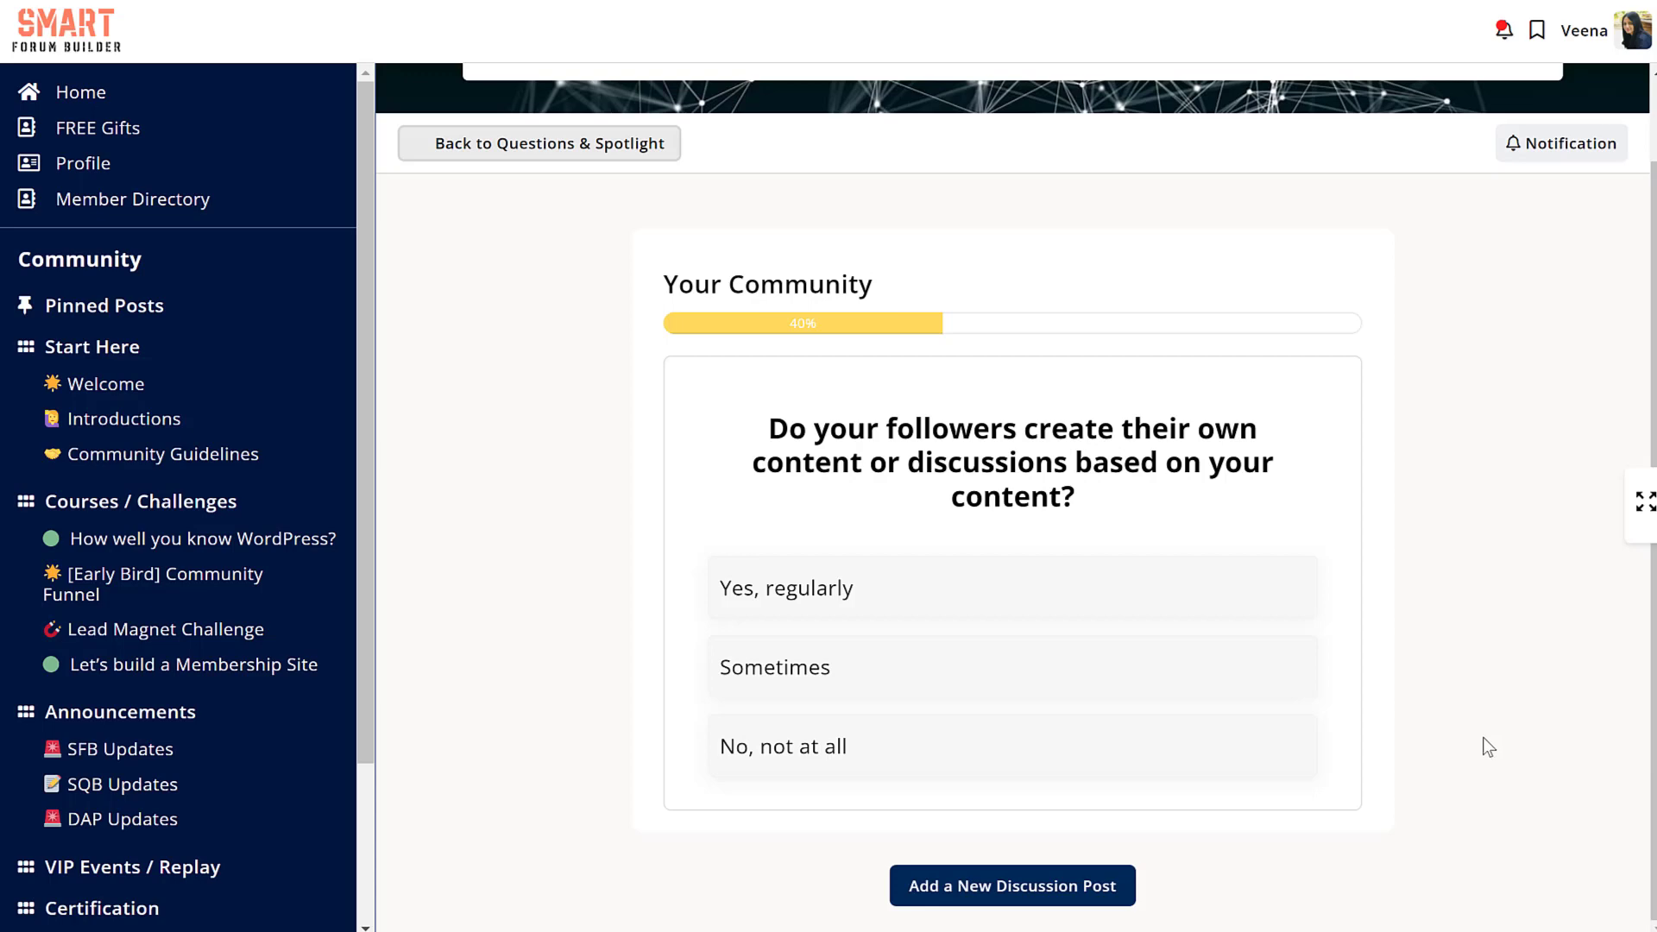
left_click(828, 571)
left_click(1001, 690)
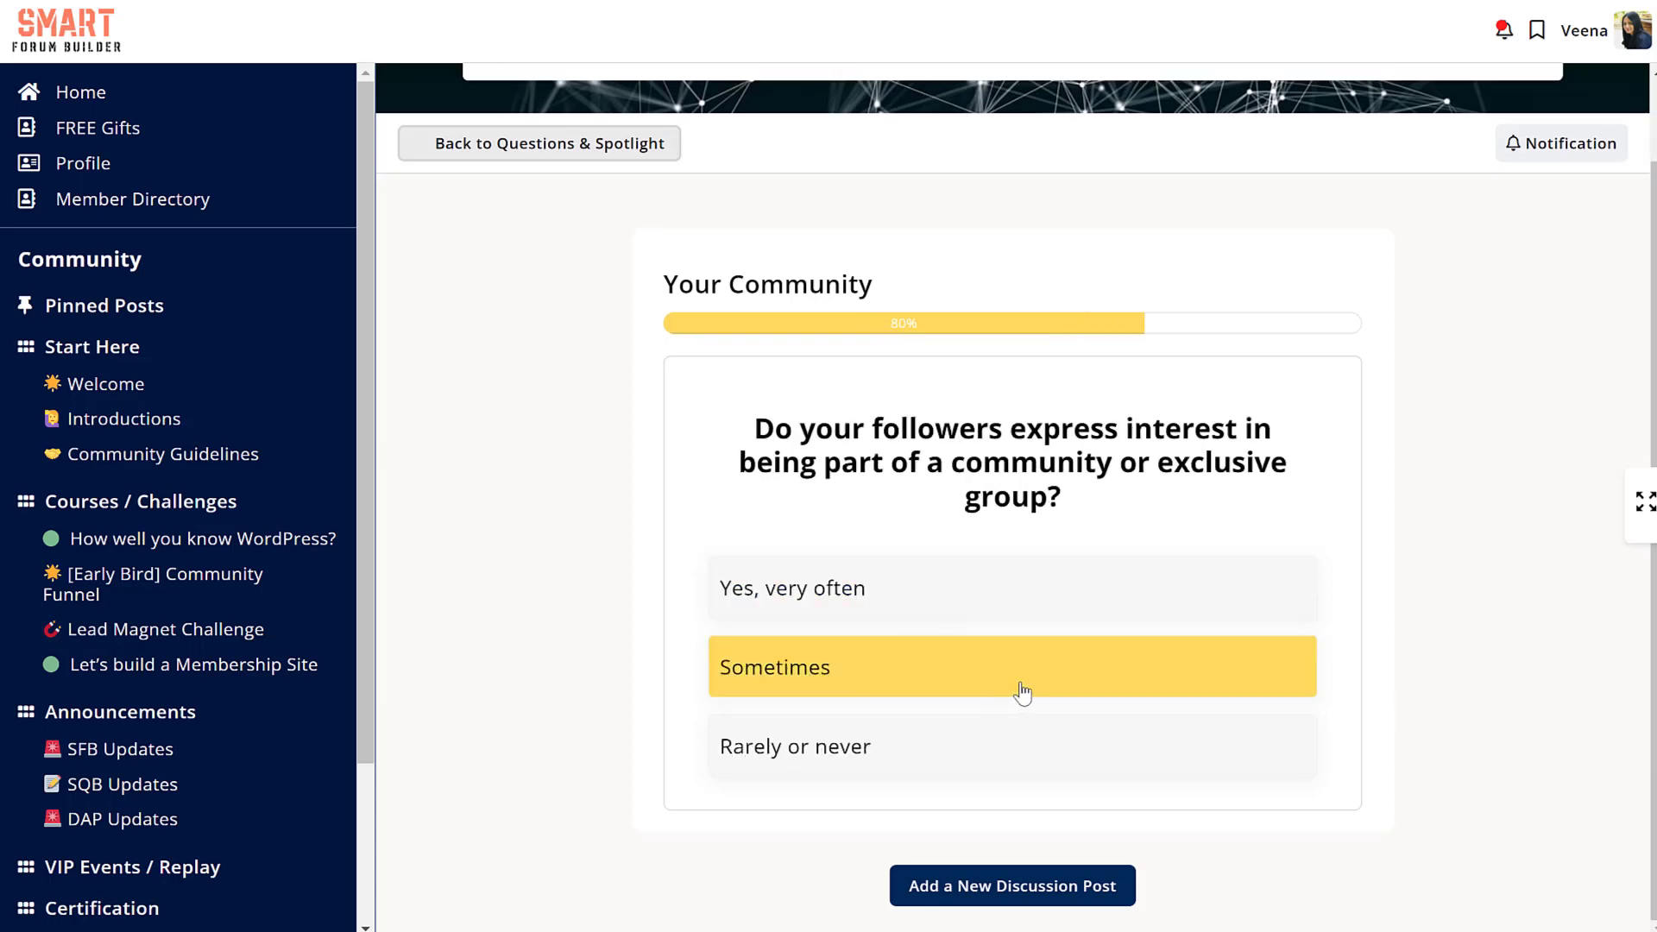
left_click(995, 617)
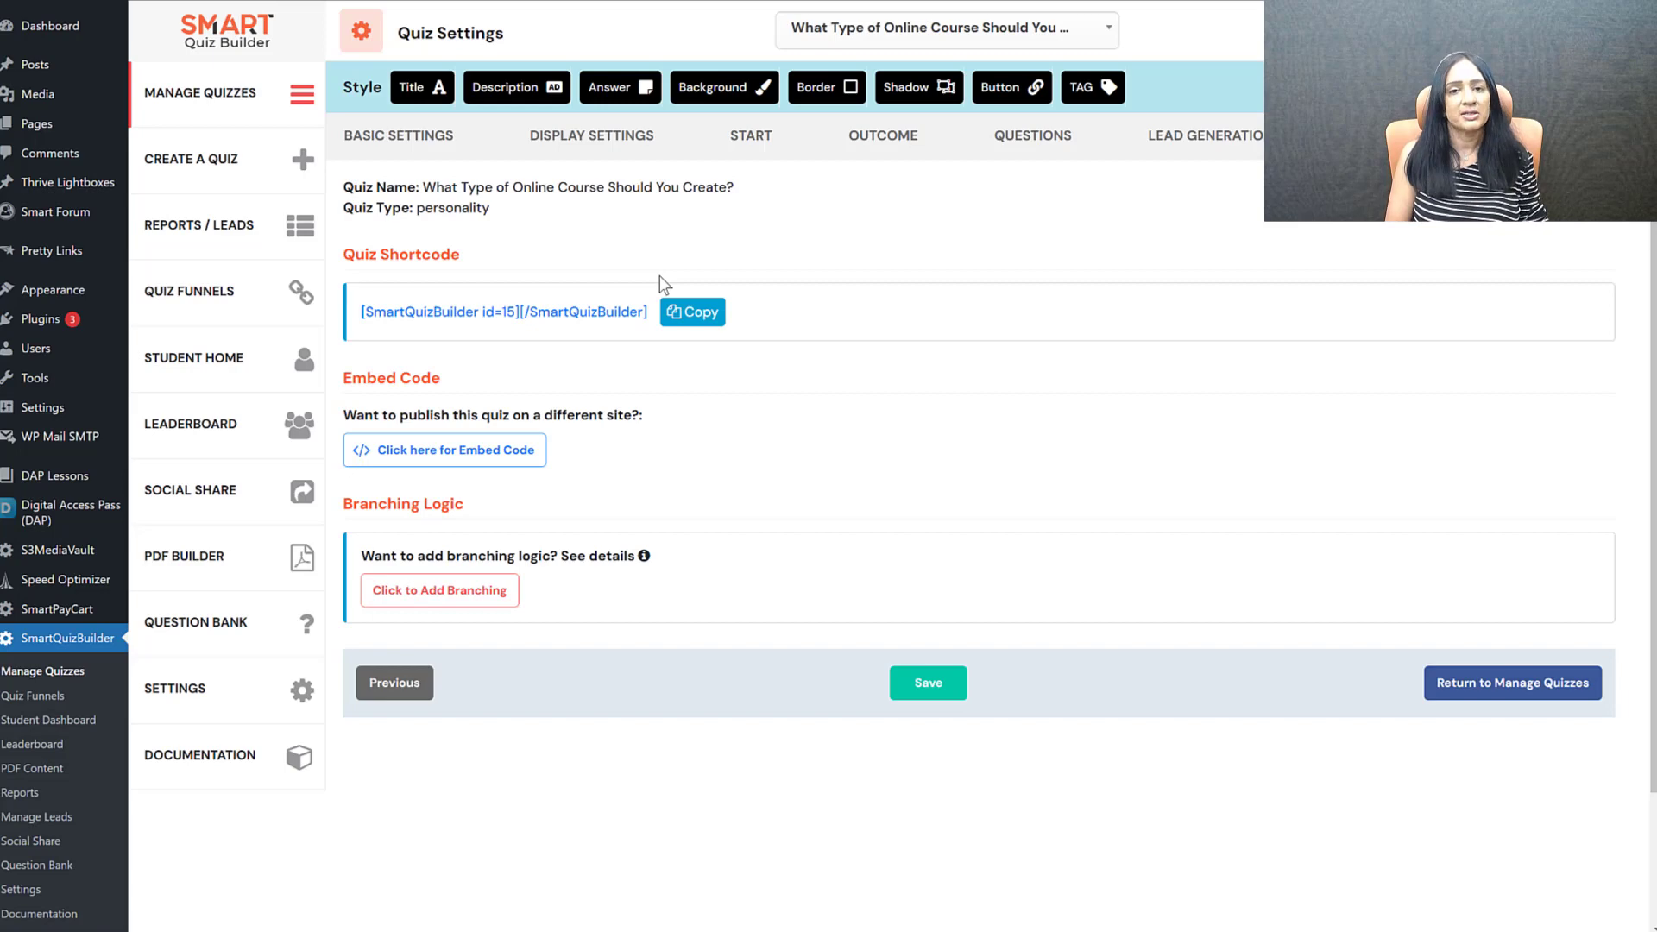
Step: Copy the What Type of Online Course Should You Create? quiz shortcode and select the shortcode in the matching forum's content
left_click(697, 312)
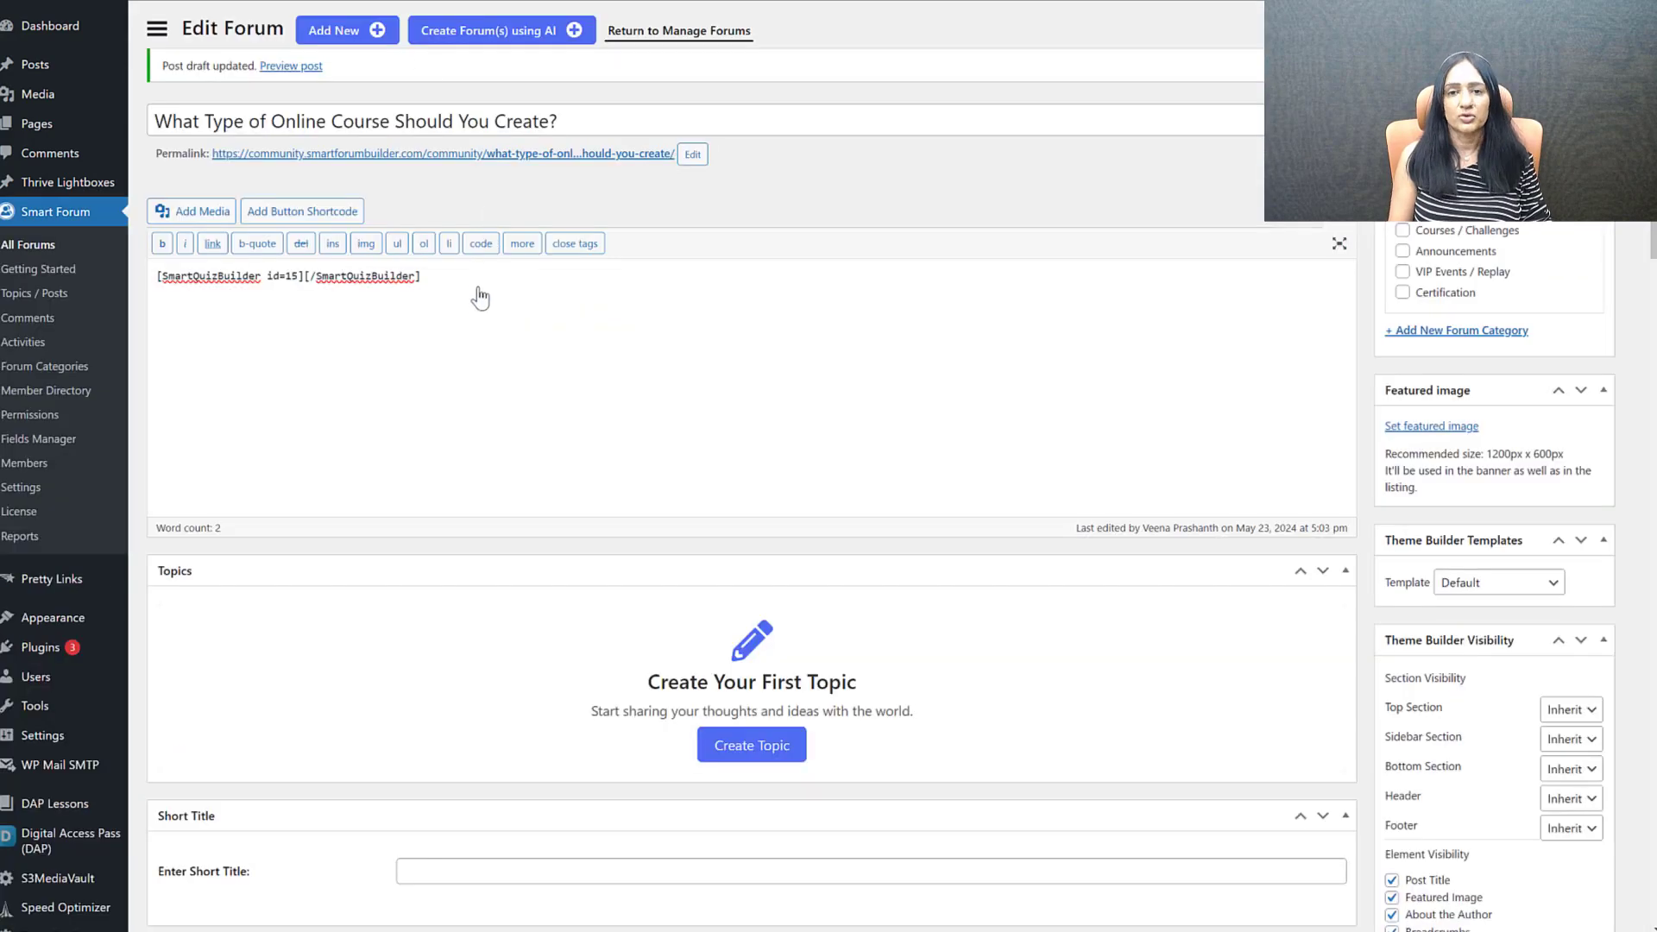
key("ctrl+a")
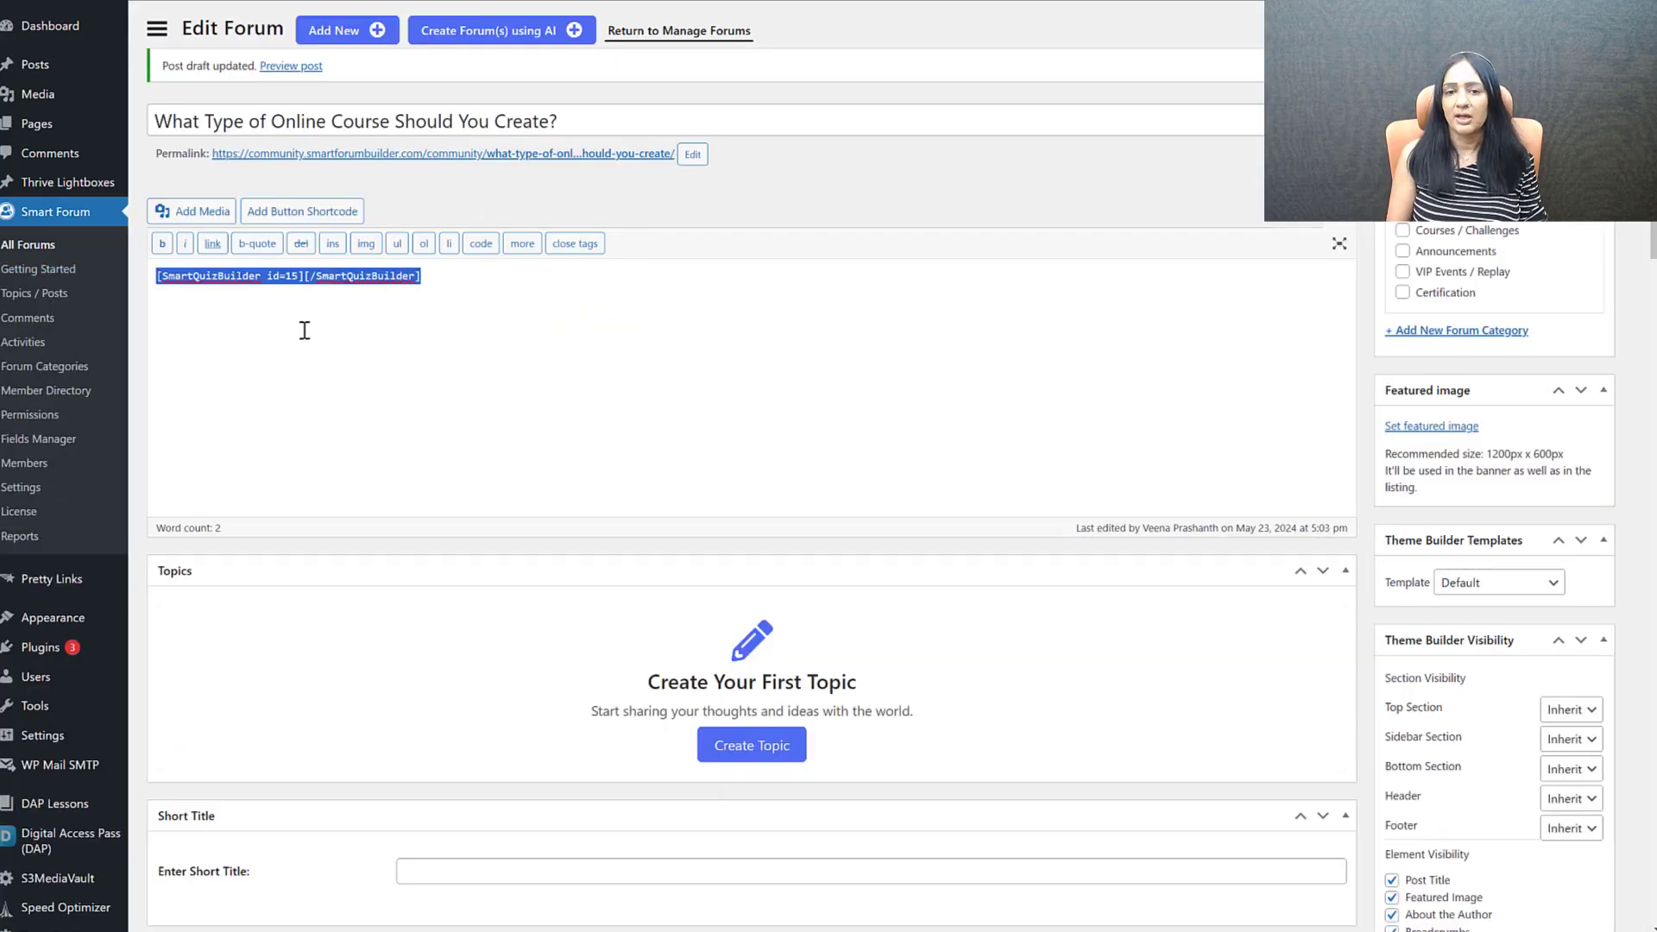
left_click(304, 328)
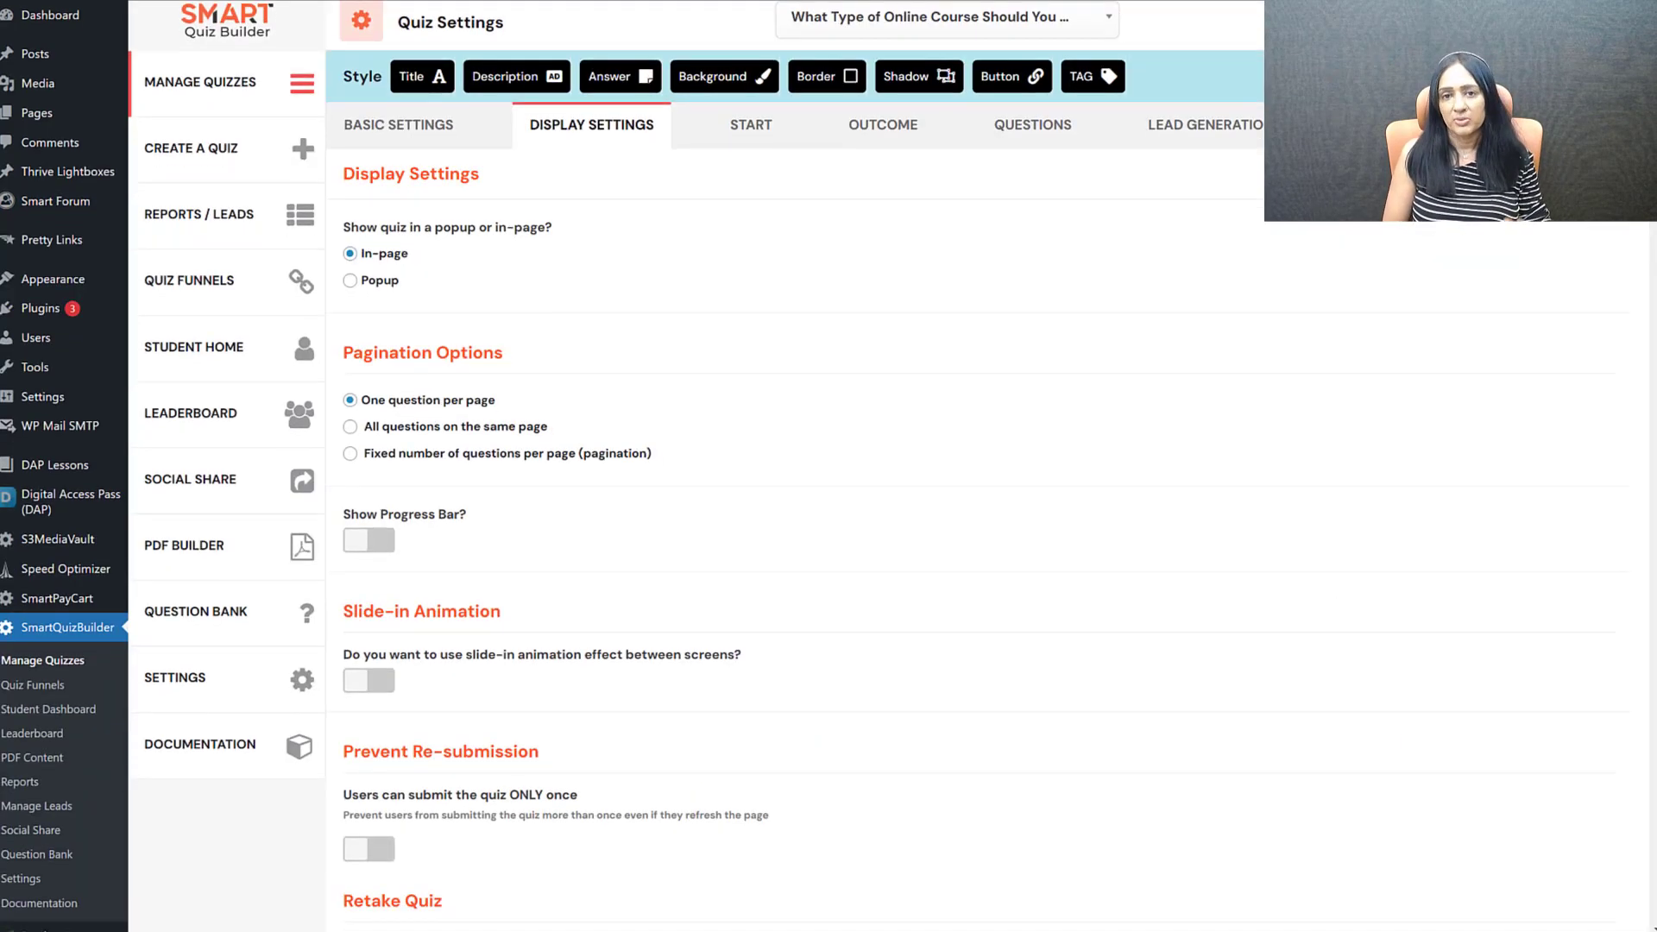
Step: Examine the quiz's display settings down to its available standard, transparent background, and interactive video templates
scroll(1472, 610, "down", 15)
scroll(1445, 532, "up", 4)
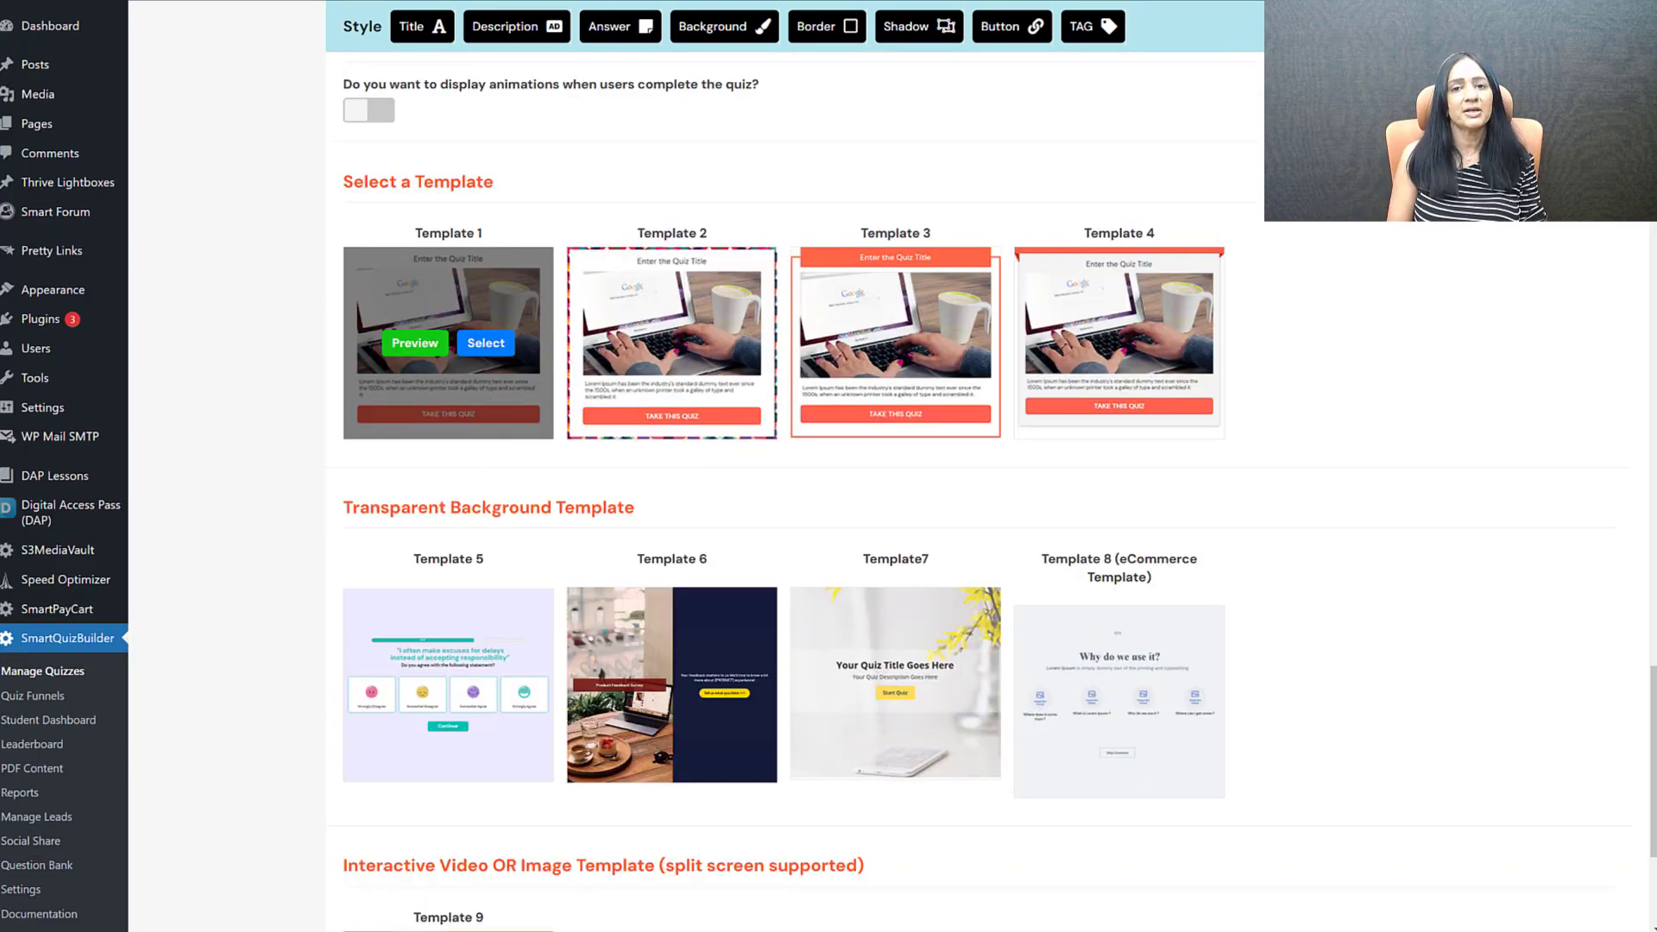
left_click_drag(1654, 692, 1655, 721)
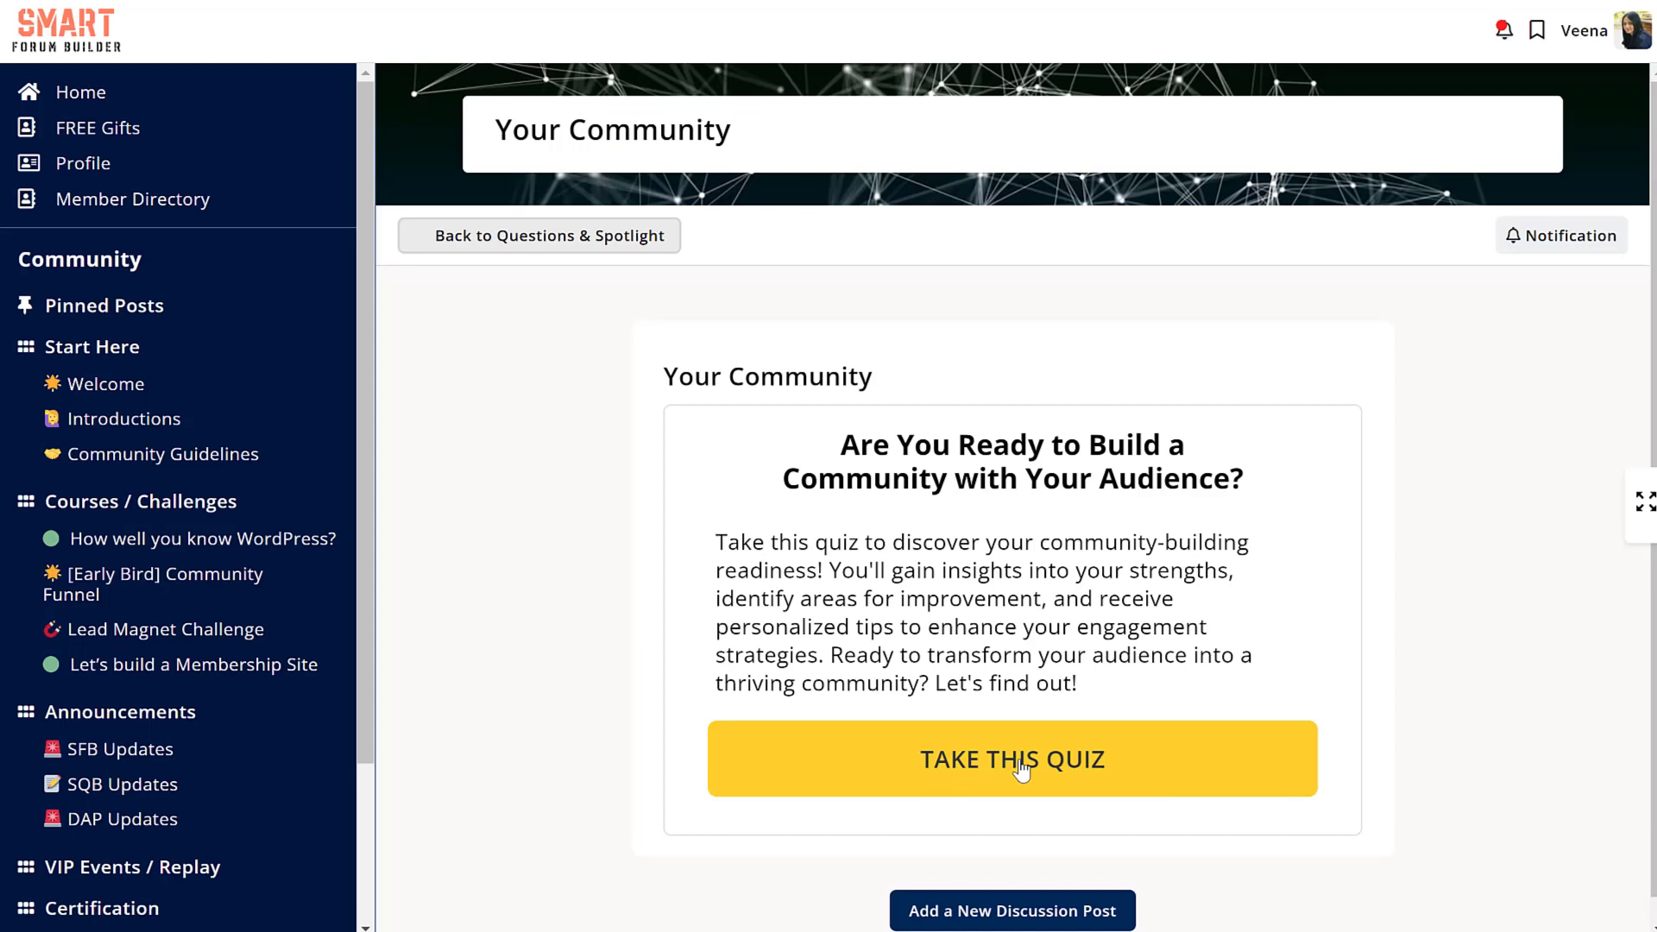
Step: Take the Your Community quiz again from its start screen, answering the questions on audience engagement, direct messages, and follower content
left_click(1021, 759)
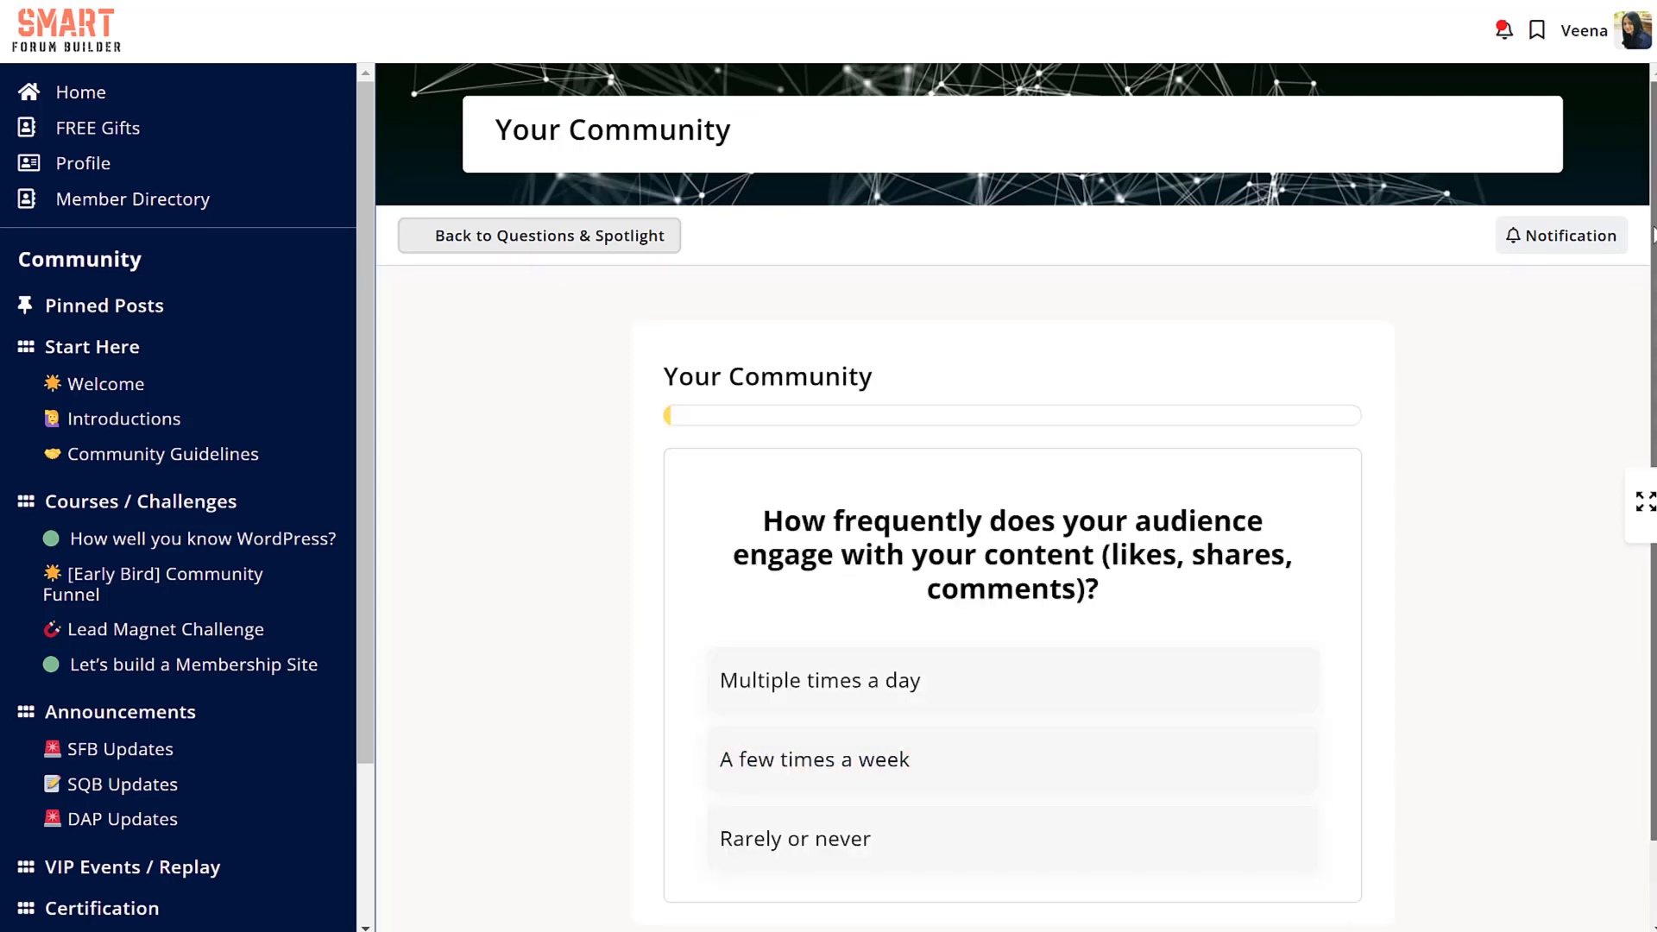
scroll(1652, 240, "down", 1)
left_click(831, 613)
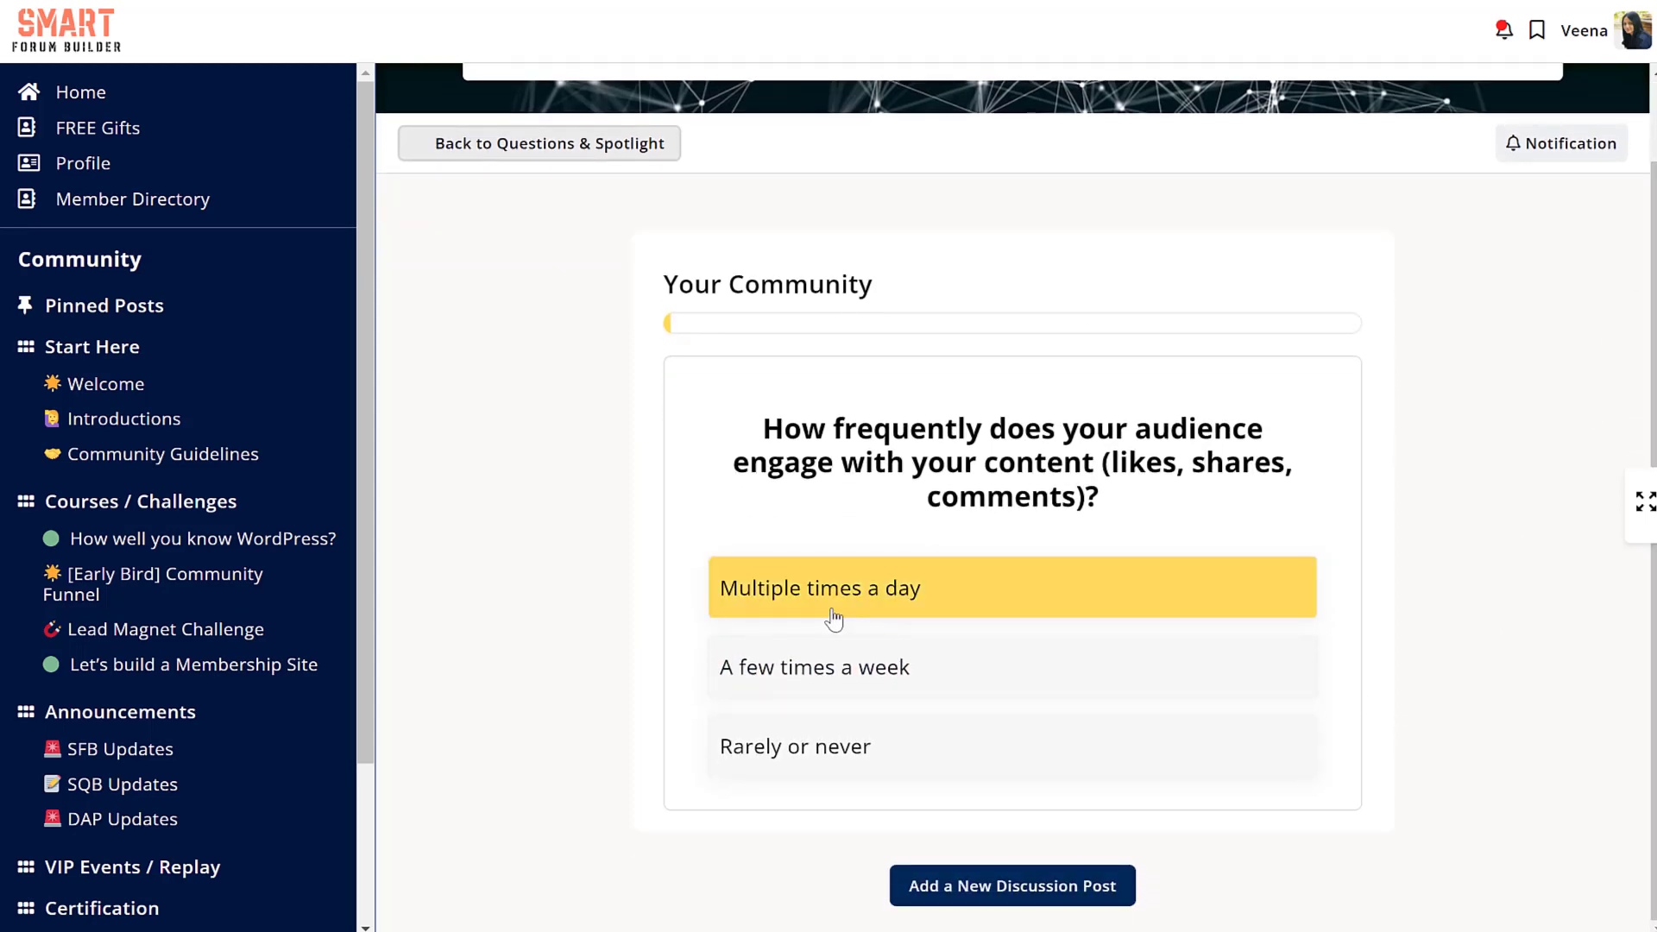
left_click(817, 682)
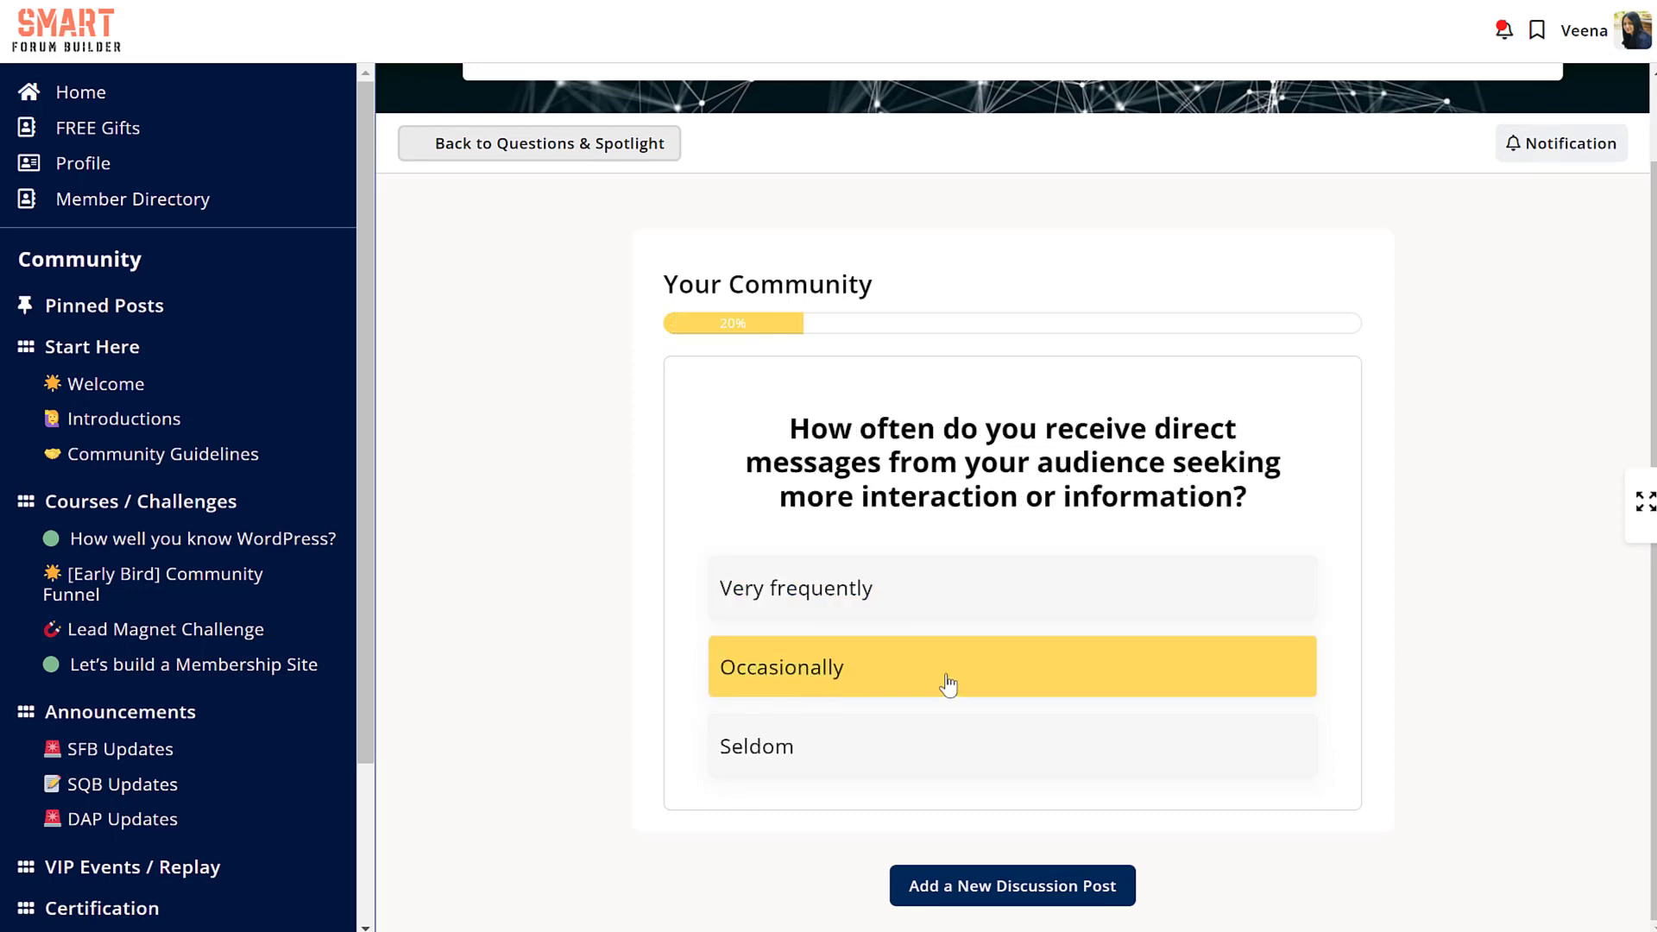
left_click(946, 663)
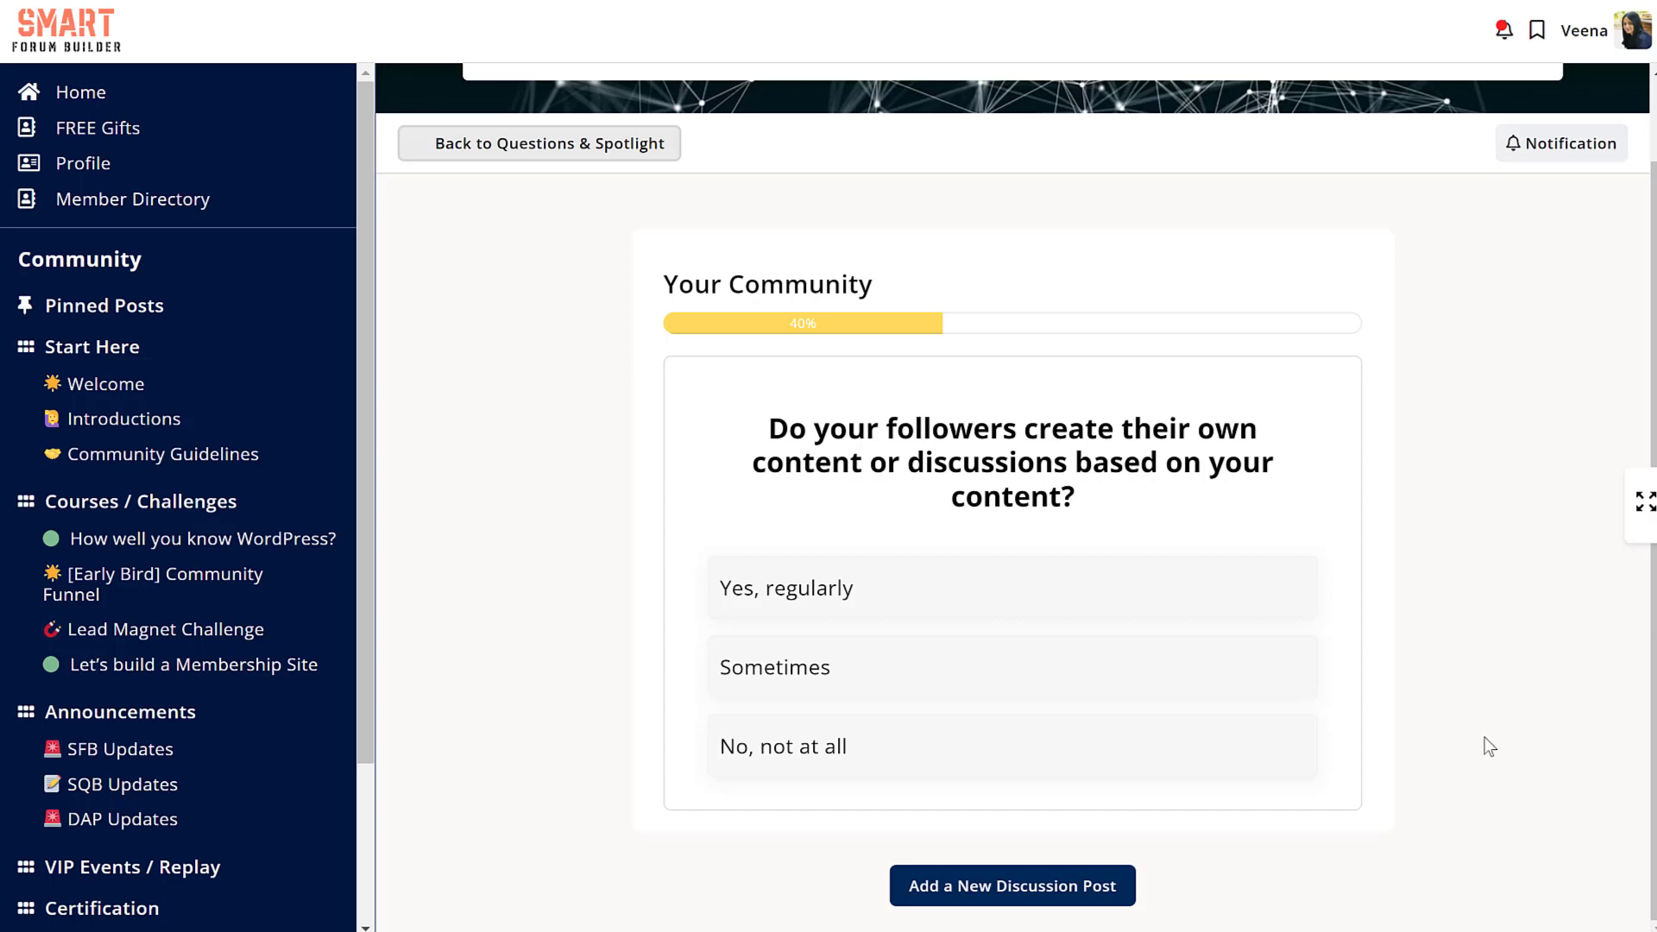
left_click(832, 566)
left_click(1001, 692)
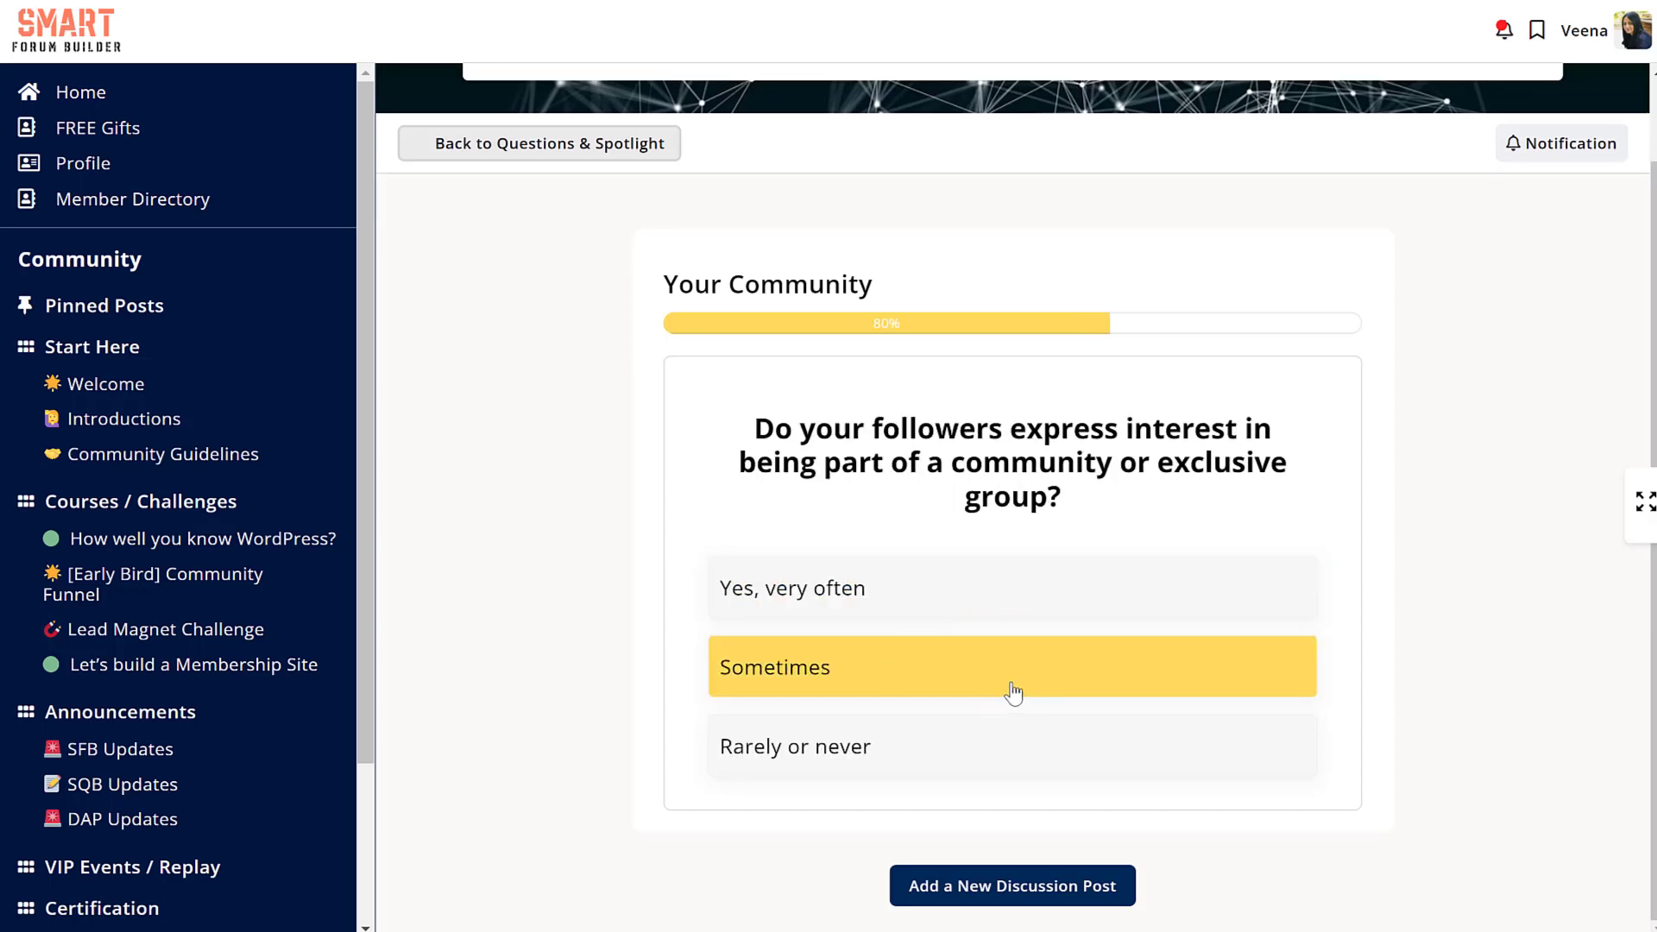